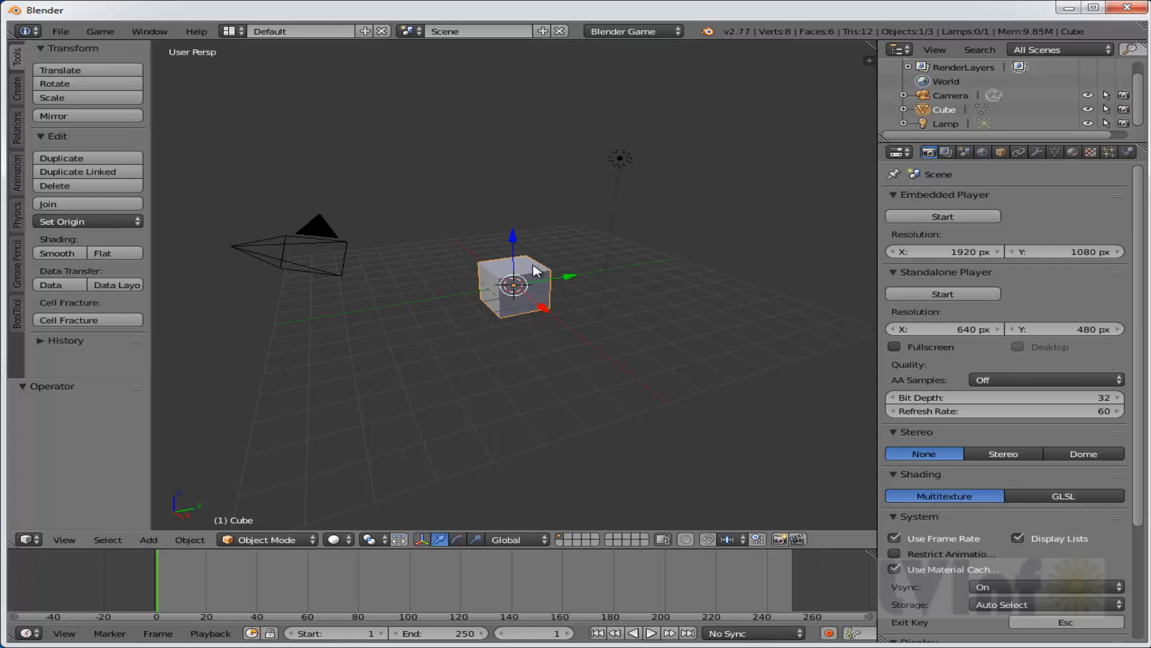
# Delete the default cube and add a UV sphere mesh in its place.
pyautogui.press('x')
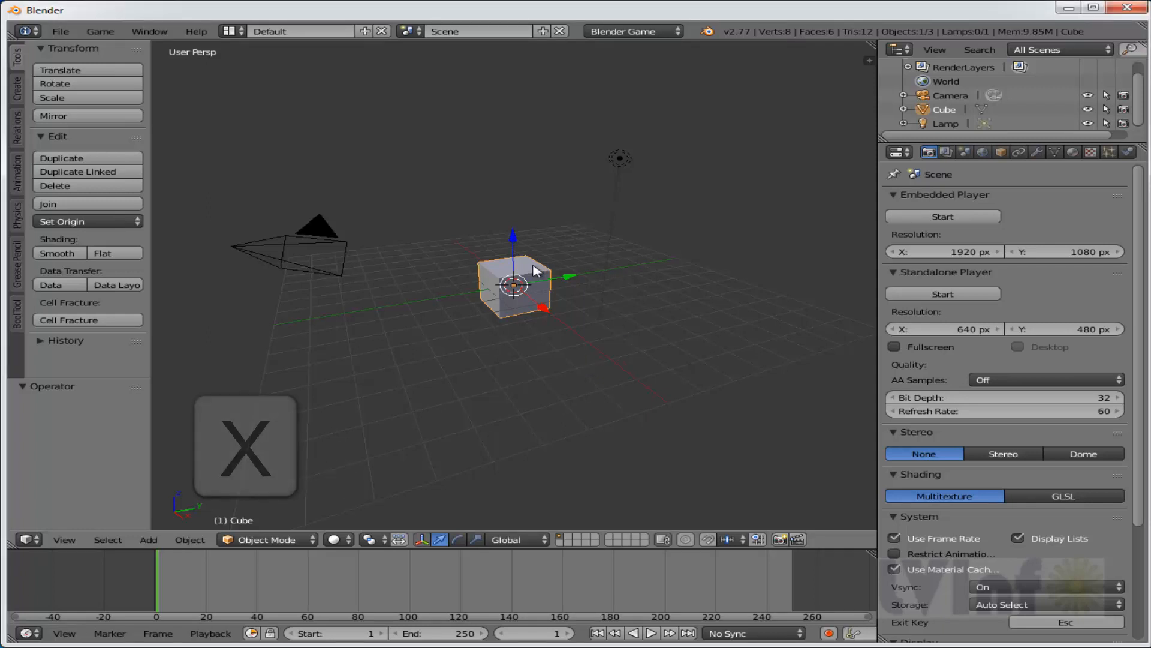
pyautogui.click(536, 272)
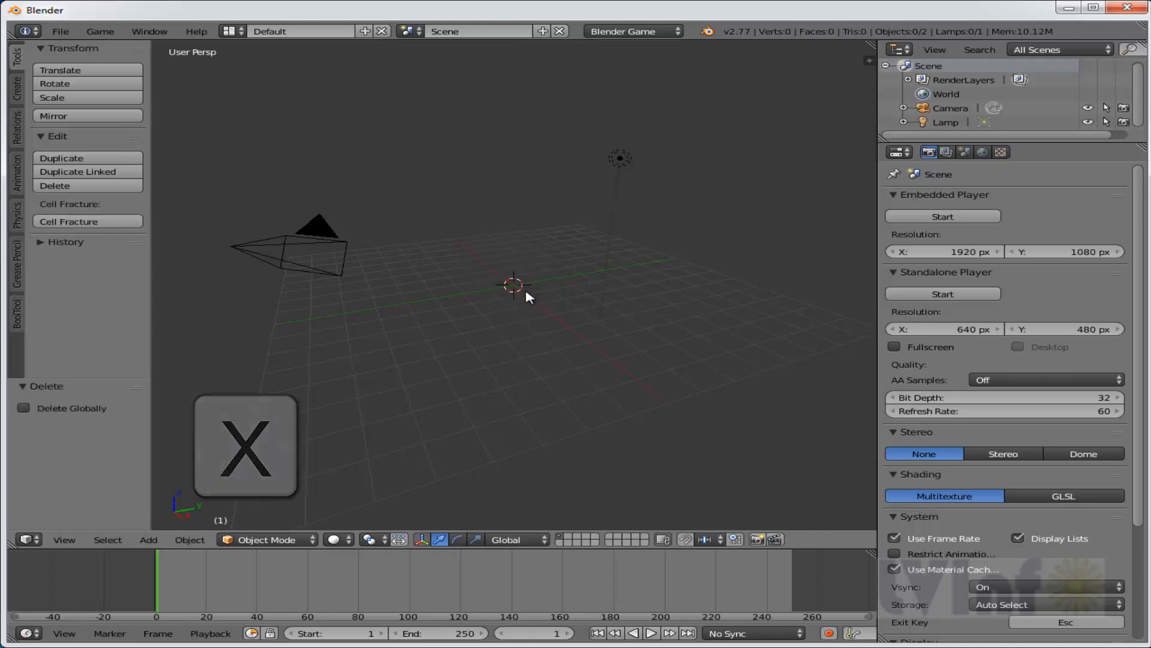
pyautogui.hotkey('shift', 'a')
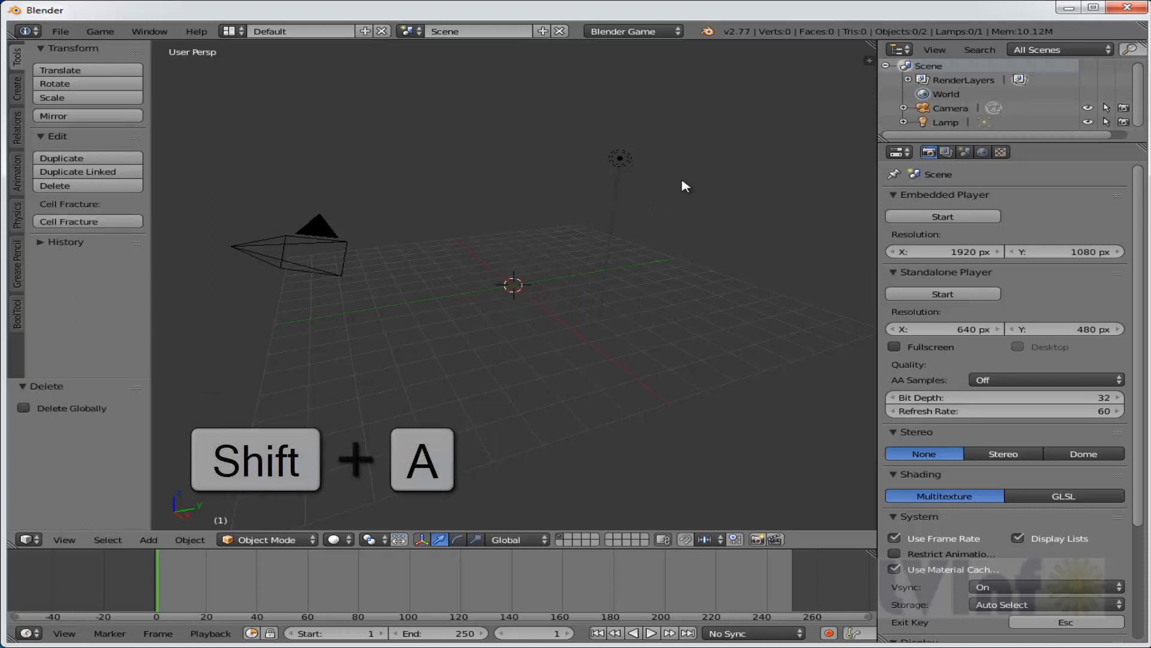
pyautogui.moveTo(686, 185)
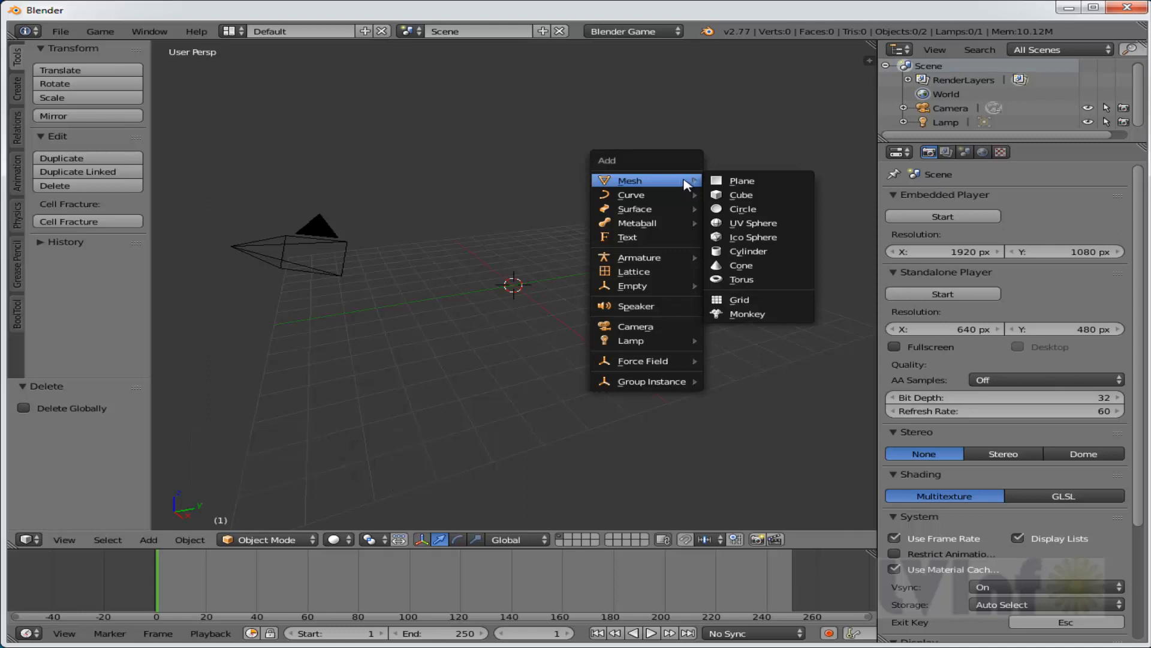
pyautogui.click(763, 225)
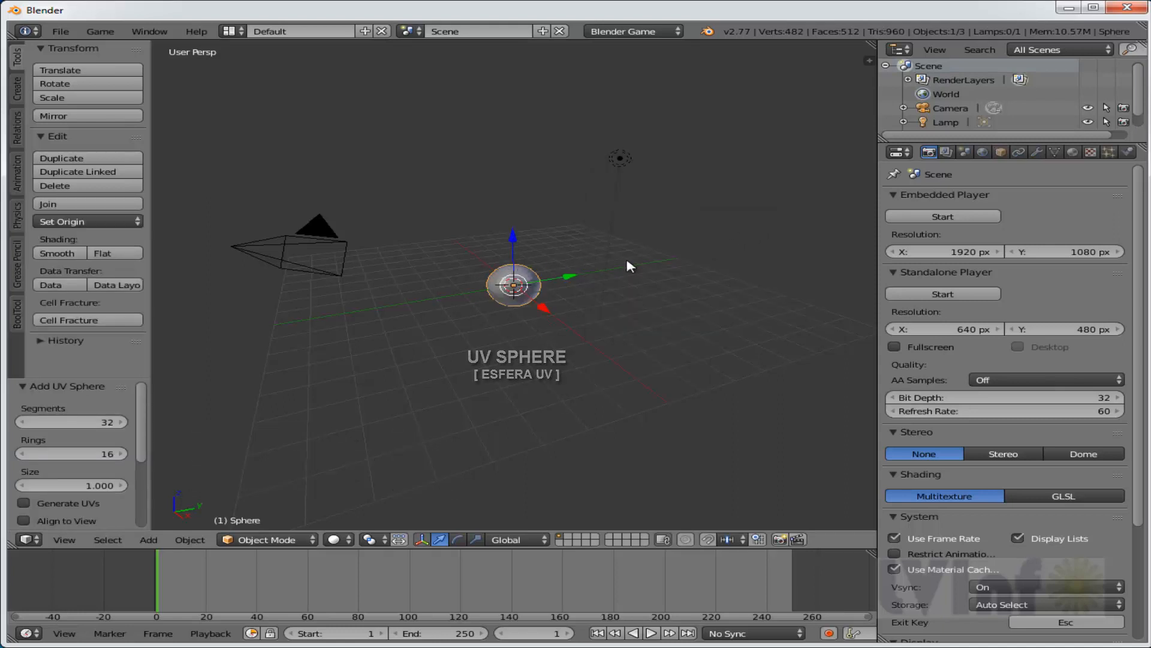
# Show the sphere in the front view with orthographic projection.
pyautogui.scroll(7, 630, 265)
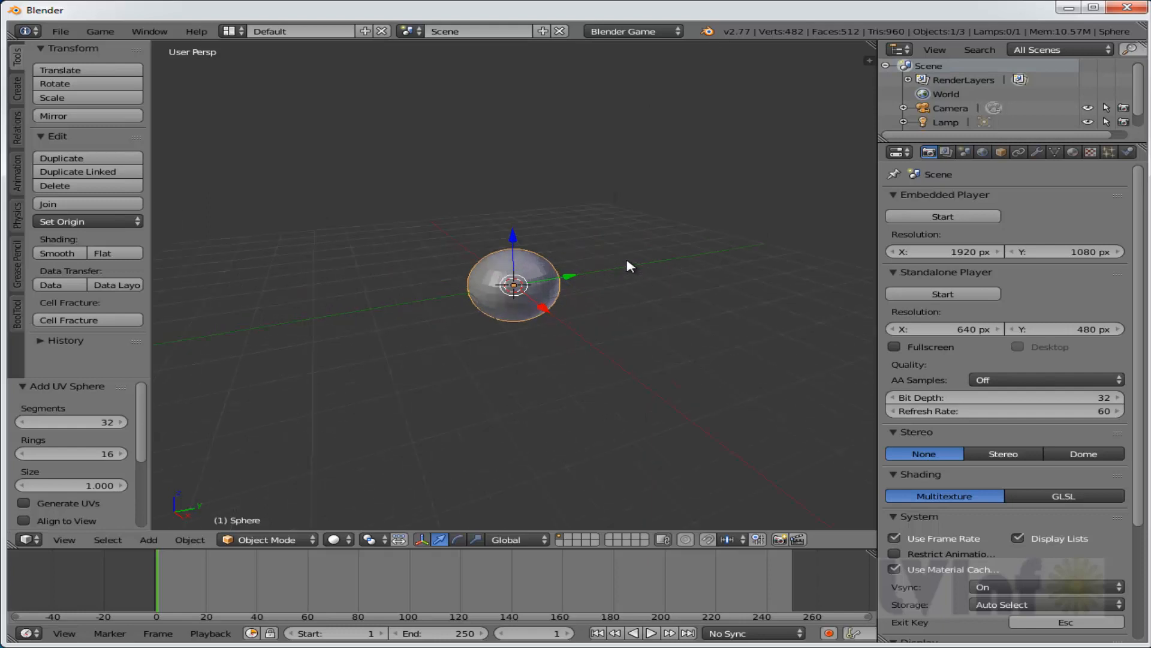
pyautogui.scroll(2, 629, 266)
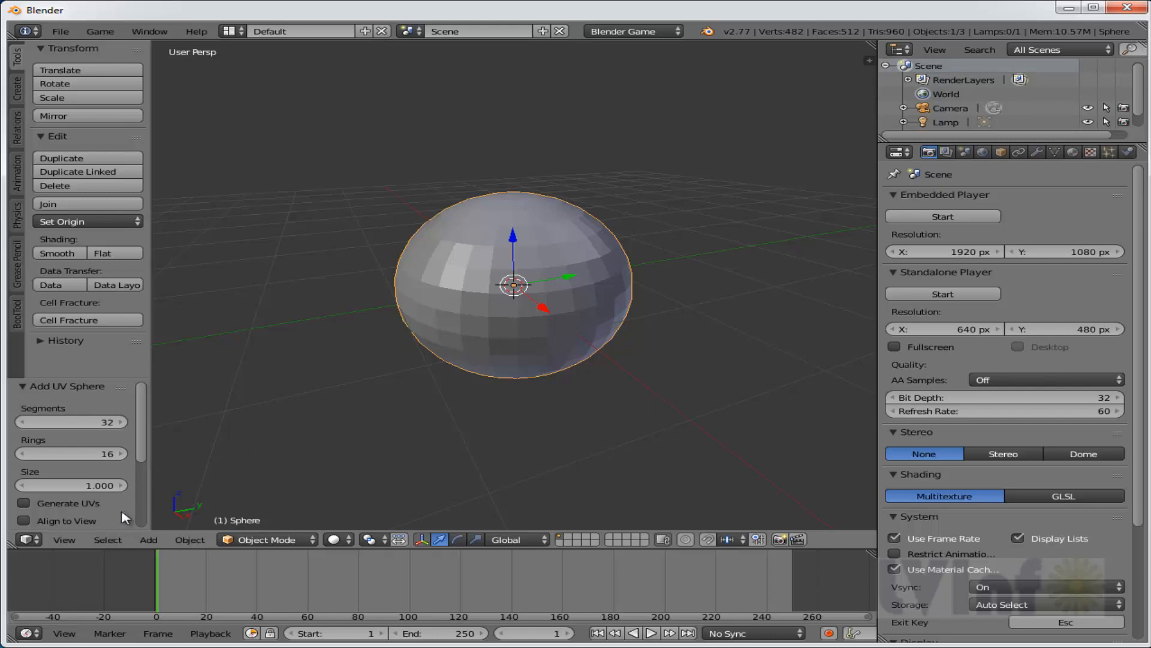
pyautogui.click(64, 539)
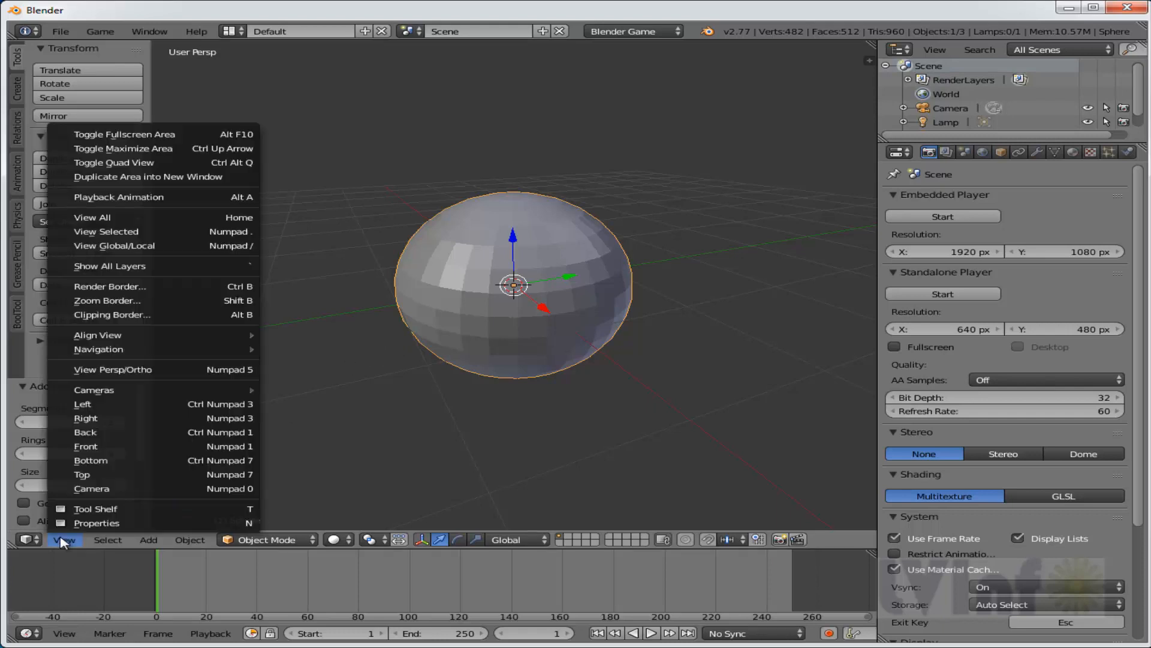
pyautogui.click(96, 446)
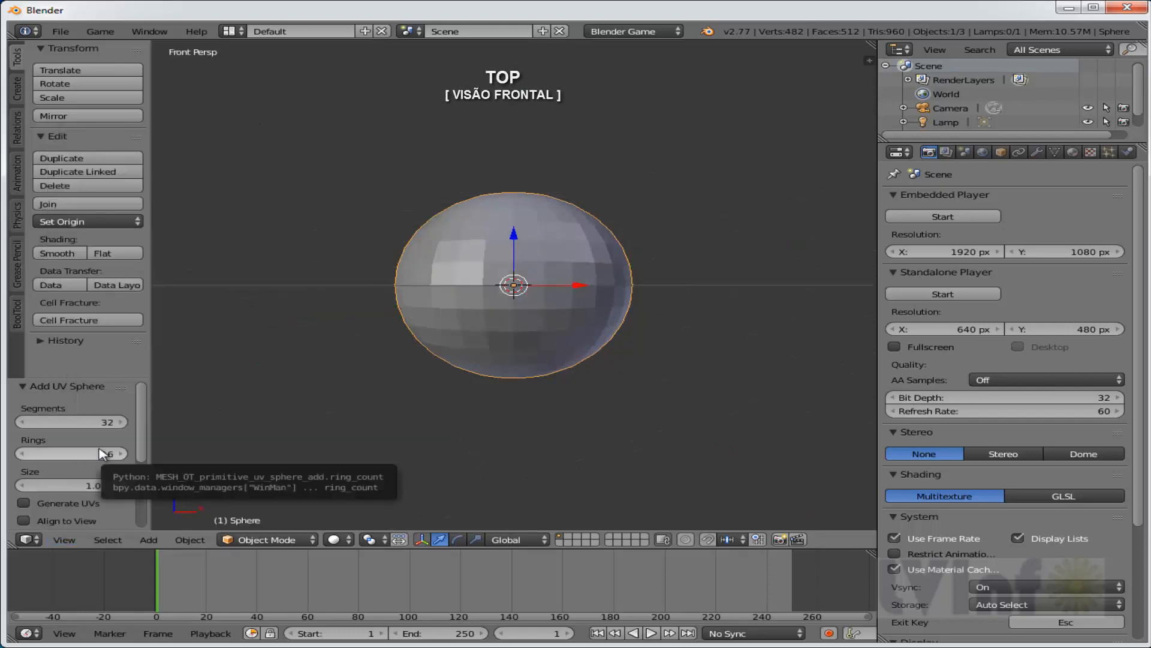
pyautogui.click(64, 540)
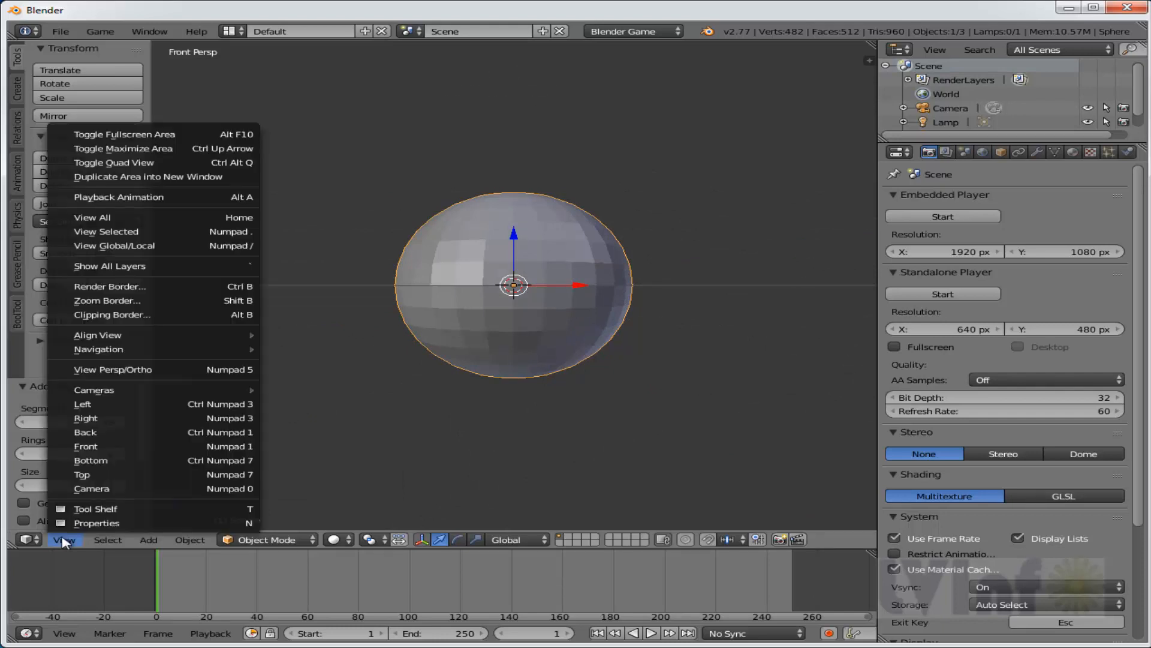
pyautogui.click(144, 370)
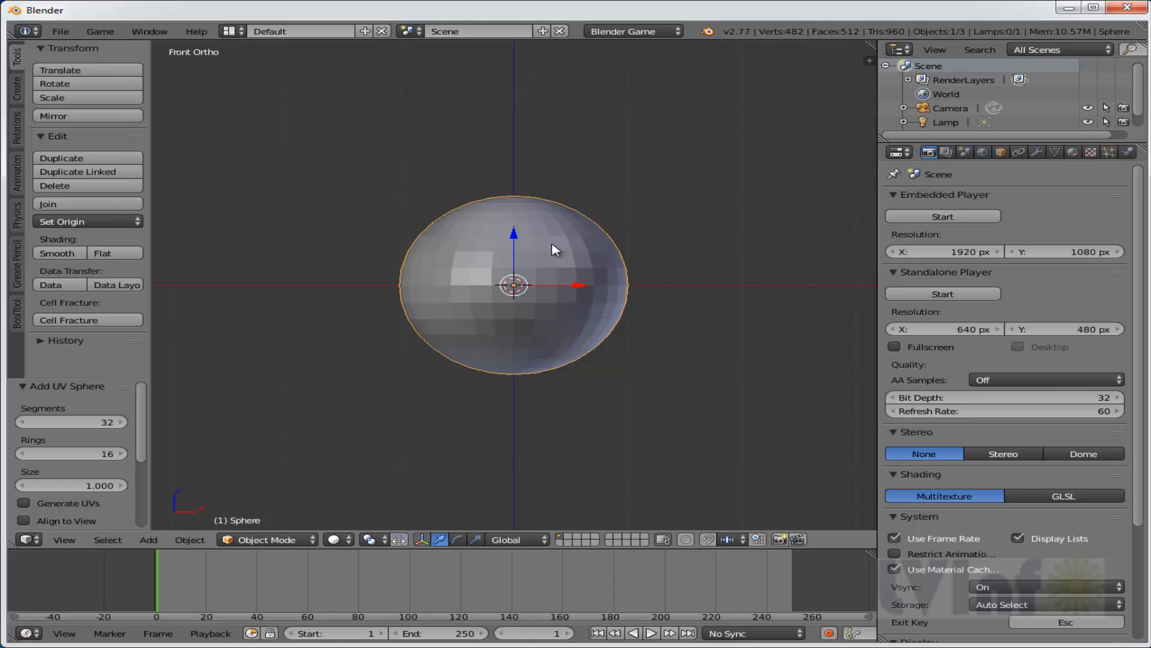
# In Edit Mode with wireframe display, delete all vertices of the sphere above its equator.
pyautogui.click(266, 540)
pyautogui.click(273, 509)
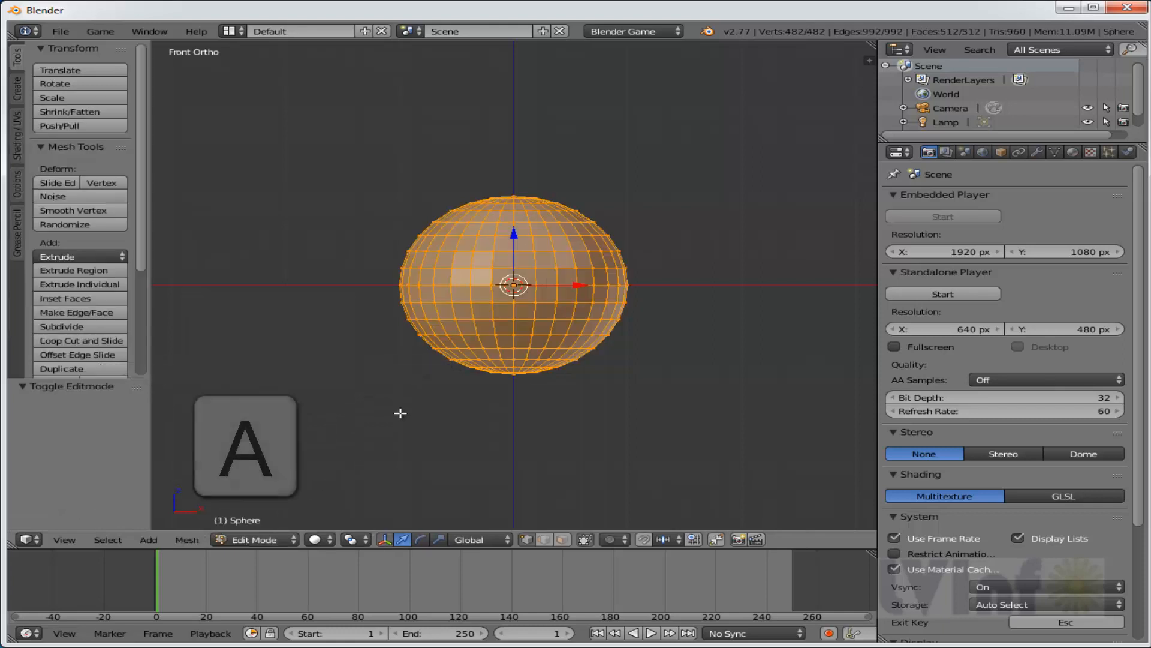
pyautogui.press('a')
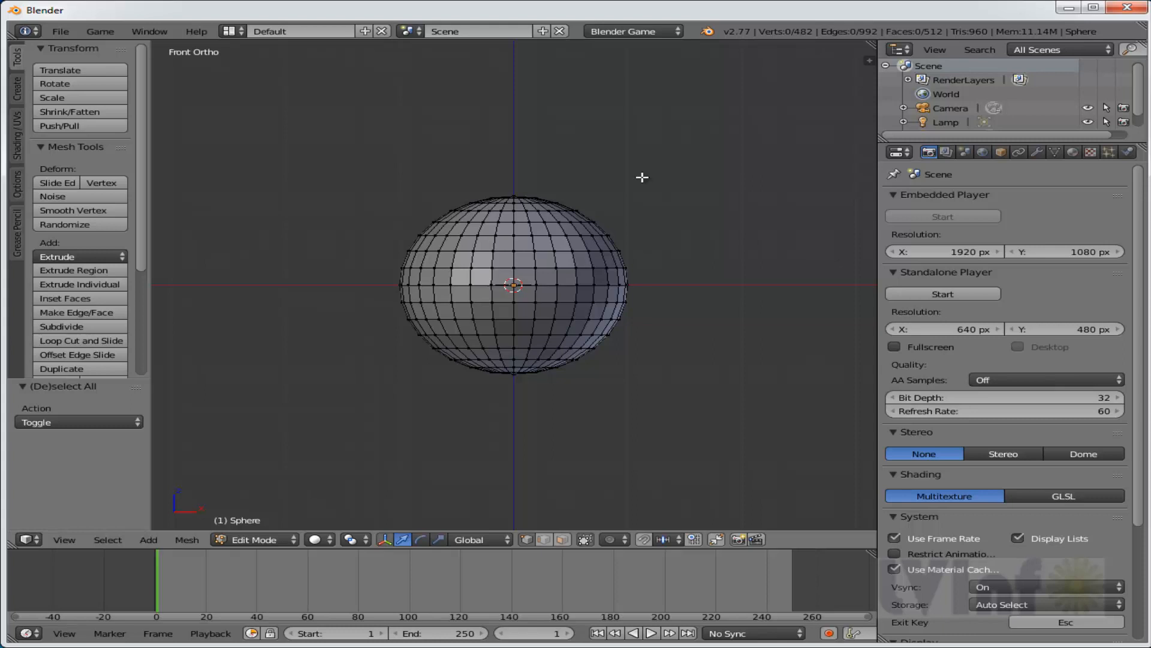
pyautogui.press('z')
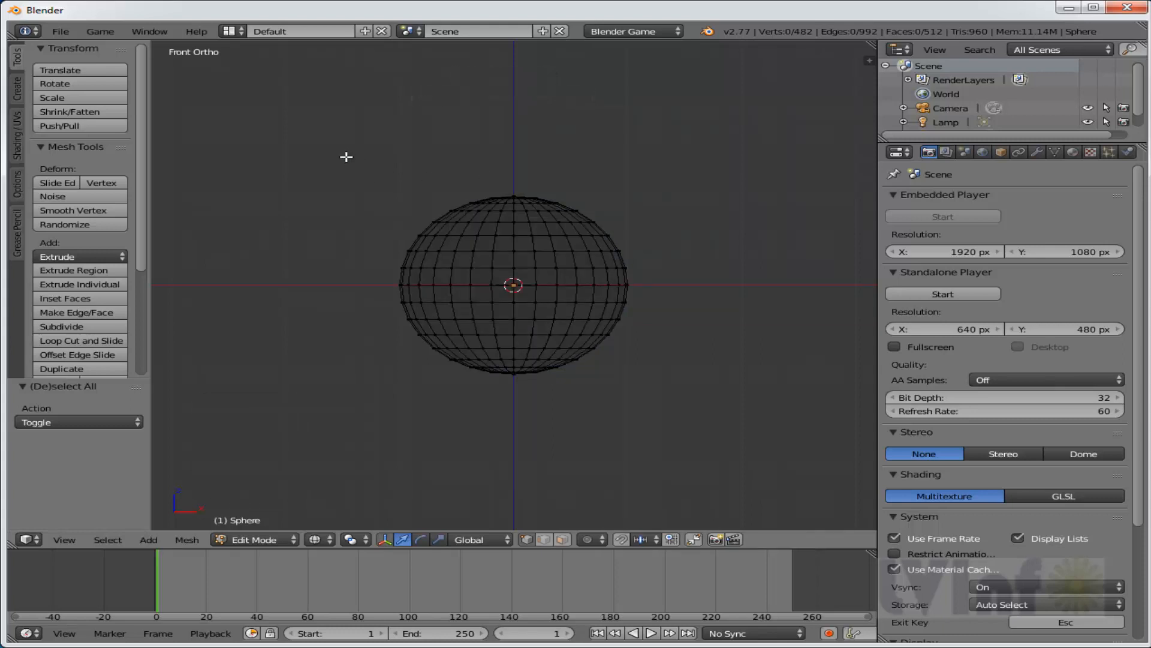
pyautogui.press('b')
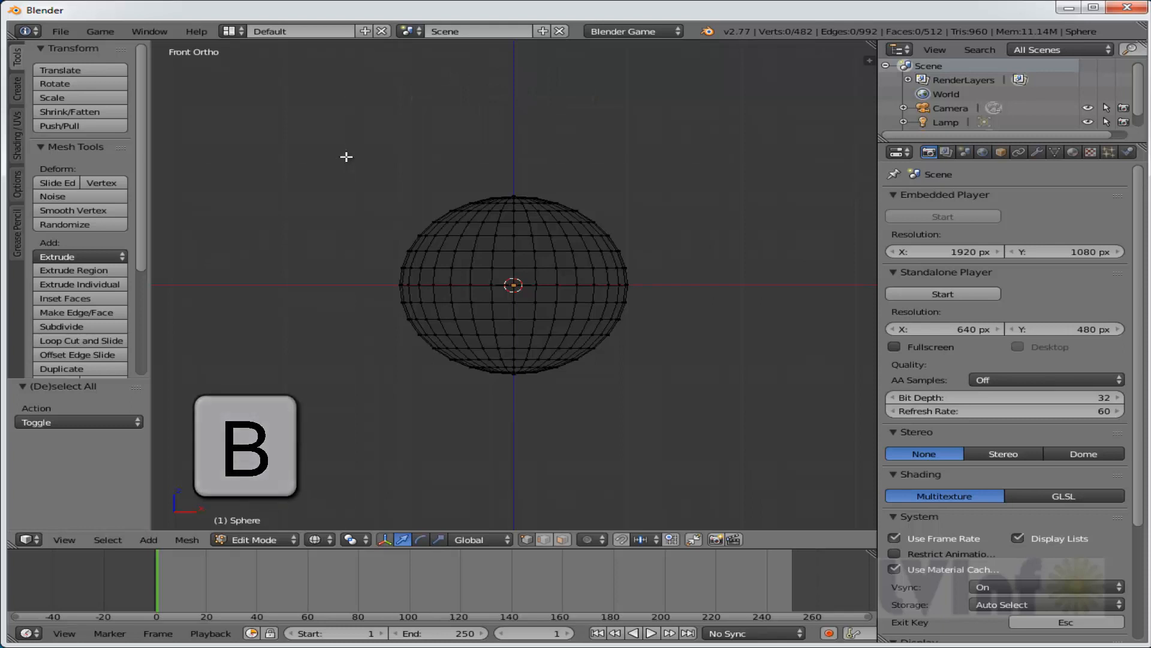
pyautogui.moveTo(346, 156); pyautogui.dragTo(708, 274)
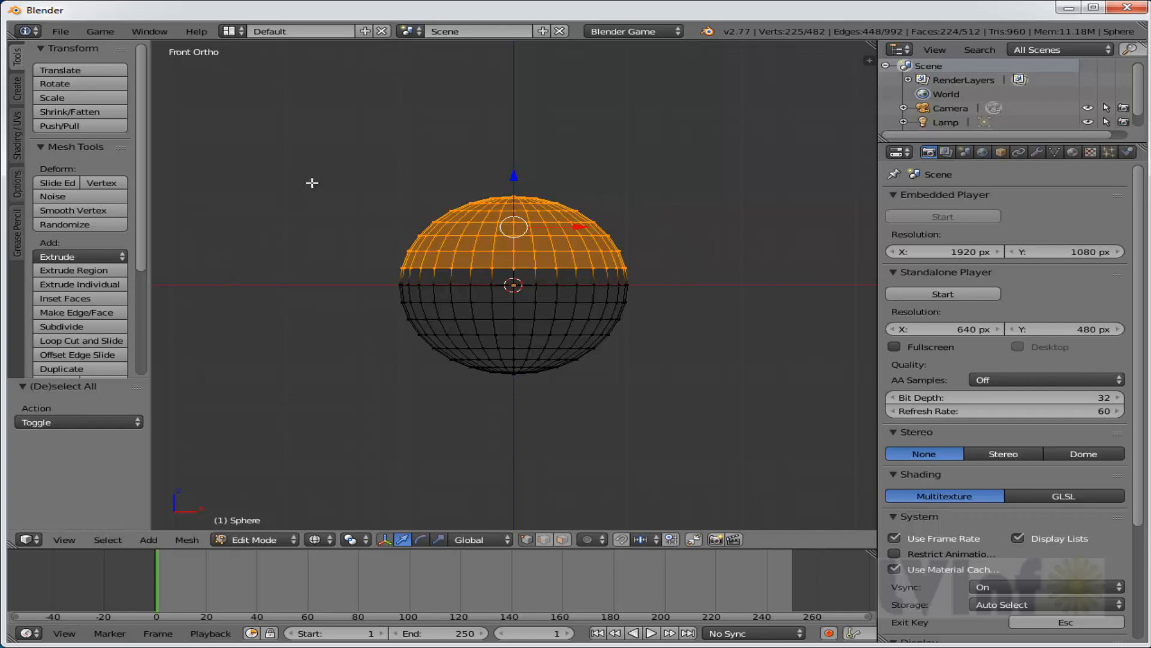
pyautogui.press('x')
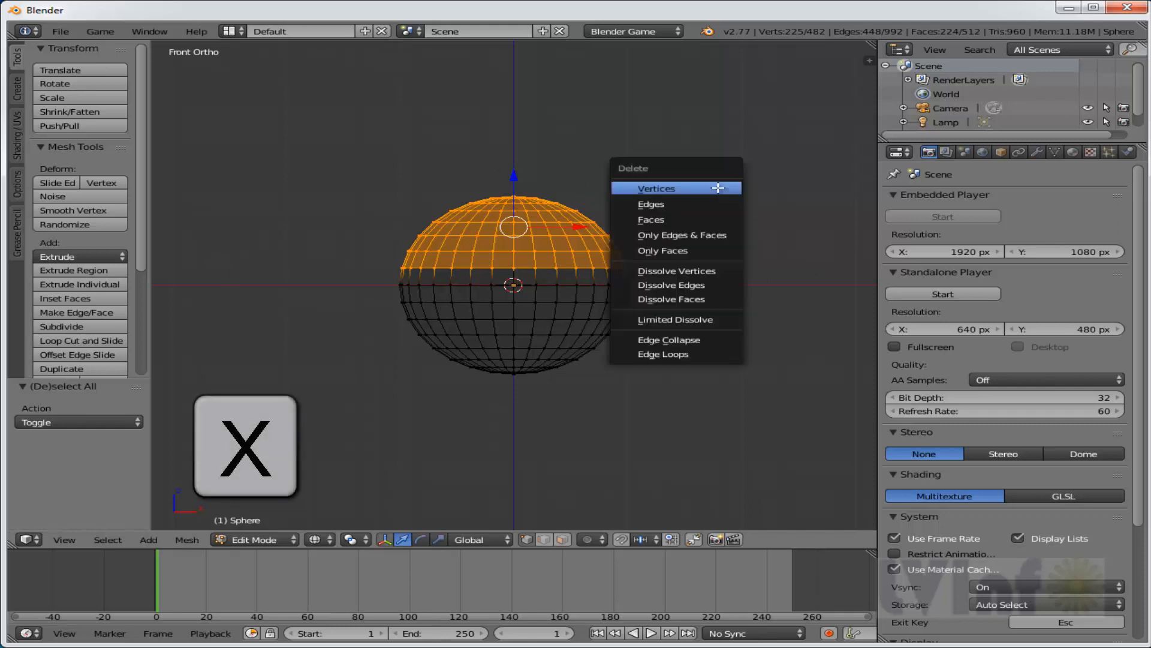
pyautogui.click(670, 188)
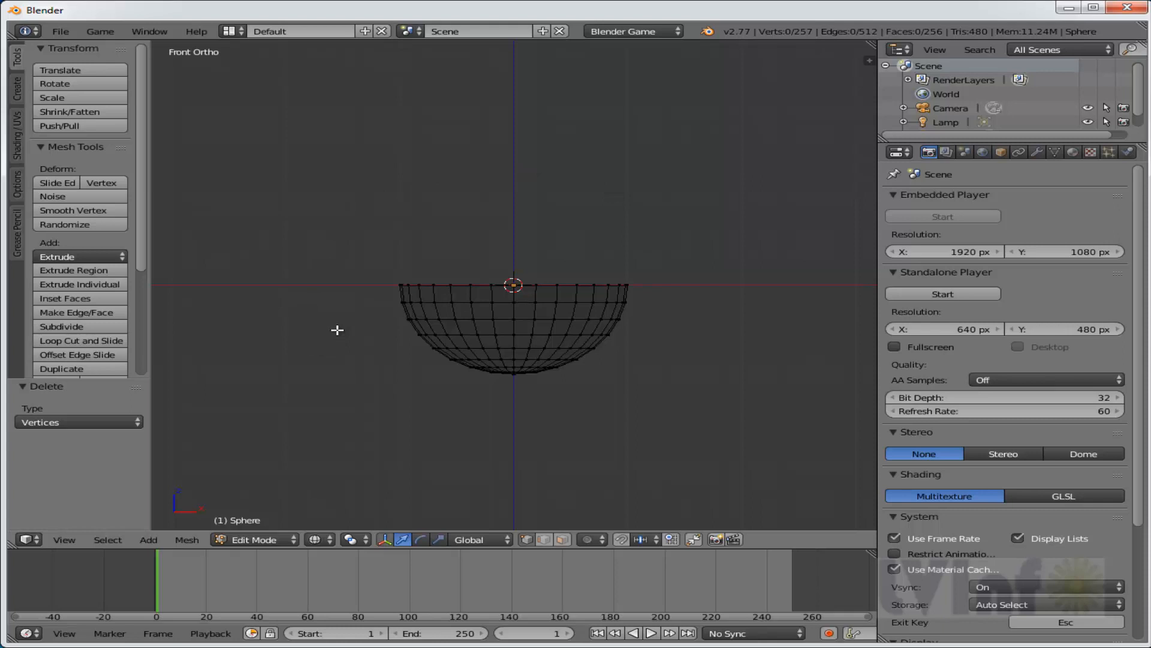
# Select the hemisphere's vertices below its three uppermost rings and scale them to 0 so they collapse into one point.
pyautogui.press('b')
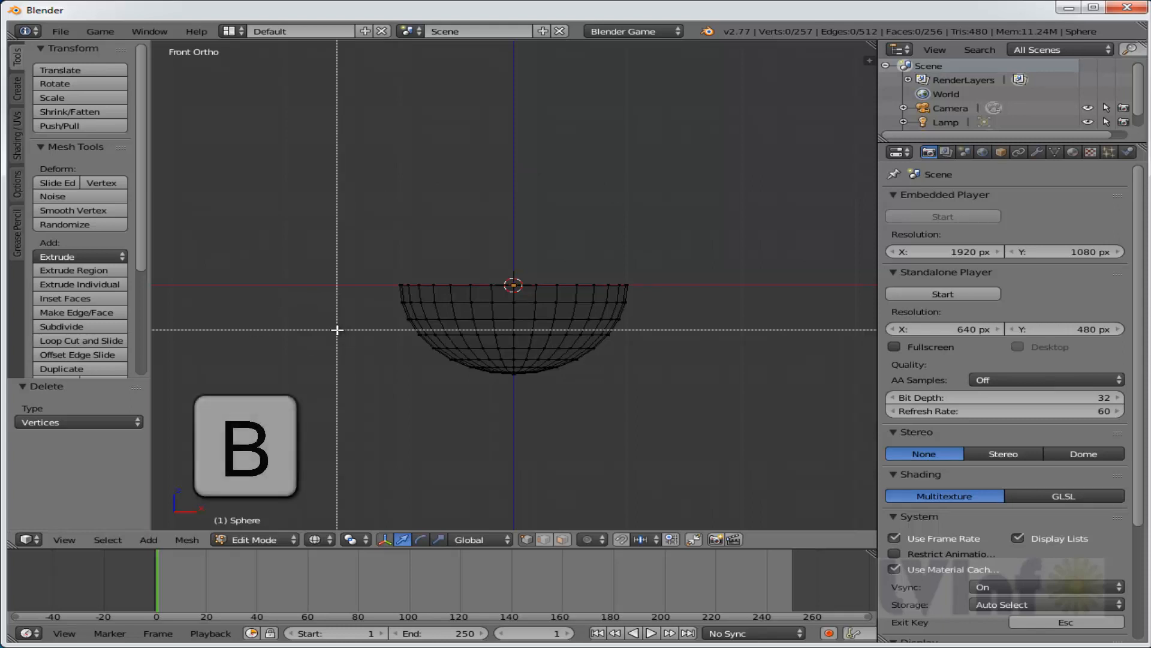
pyautogui.moveTo(344, 328); pyautogui.dragTo(687, 412)
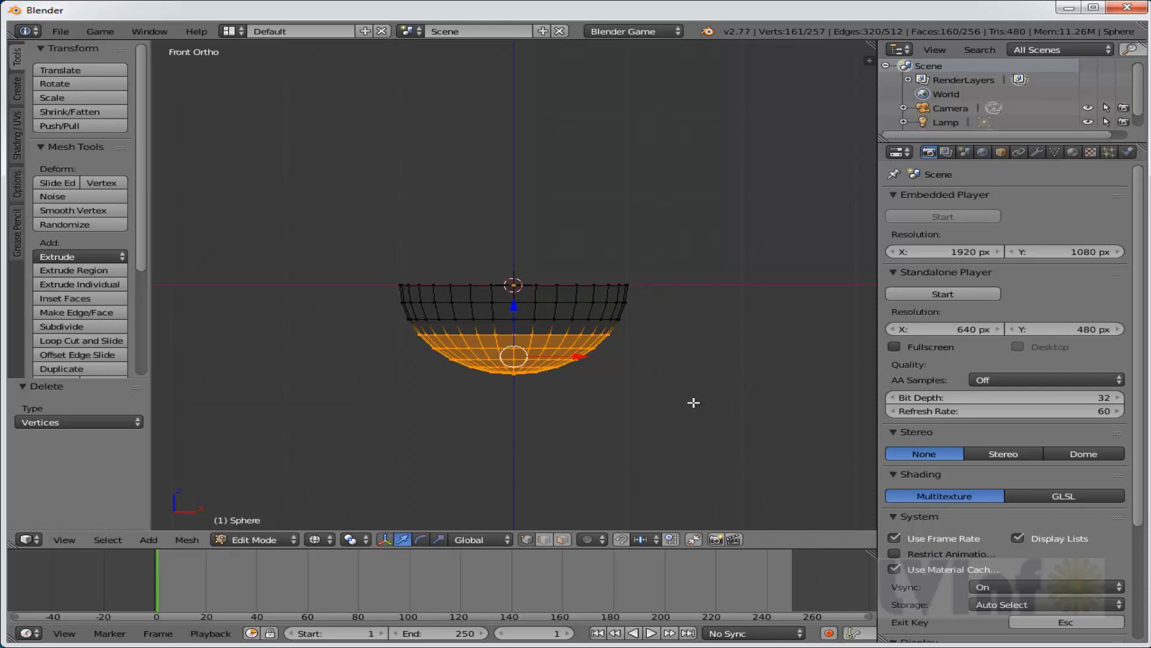
pyautogui.write('s.0')
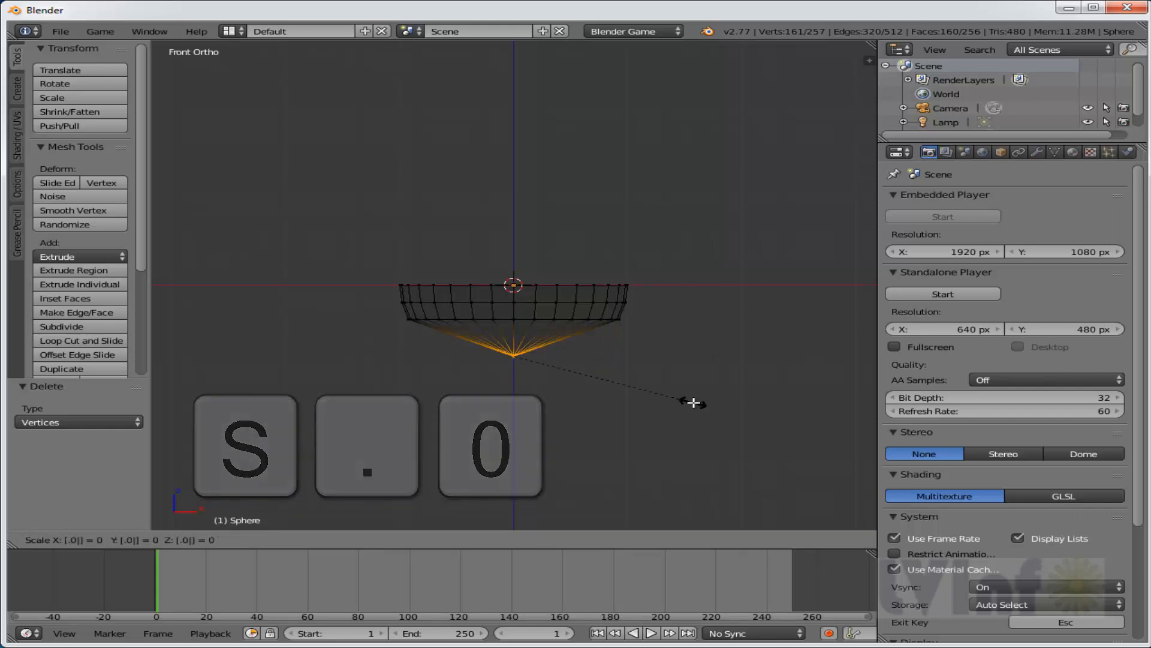
pyautogui.press('Return')
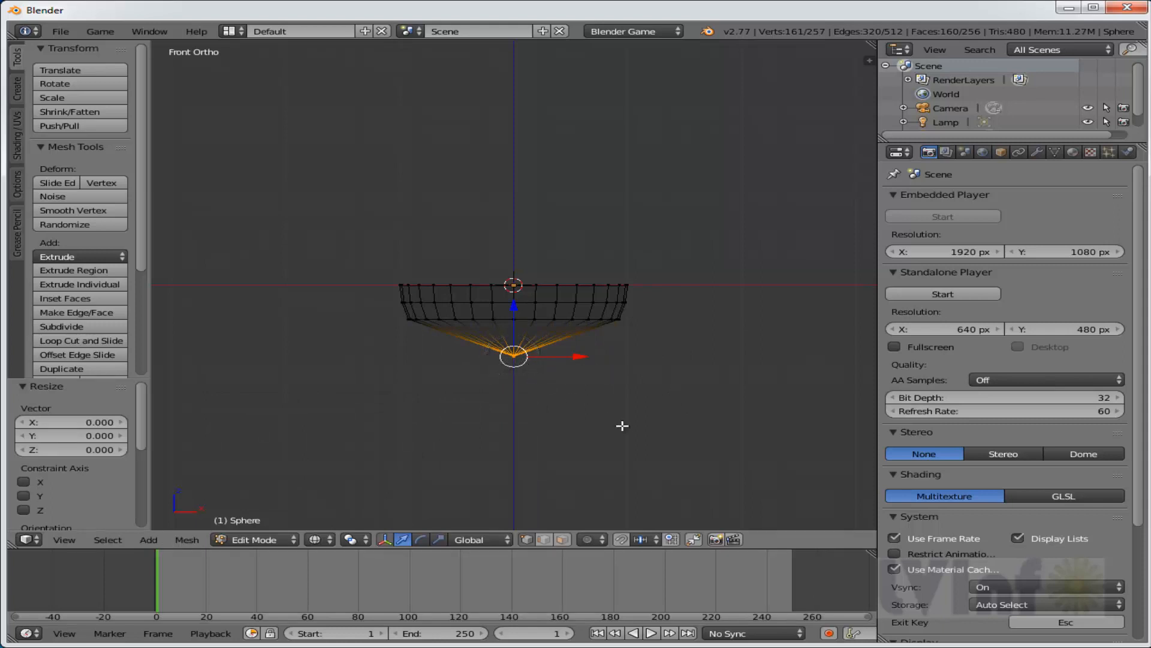
# Move the collapsed bottom point up about 0.416 along Z, level with the lowest remaining ring, to flatten the base.
pyautogui.scroll(4, 623, 426)
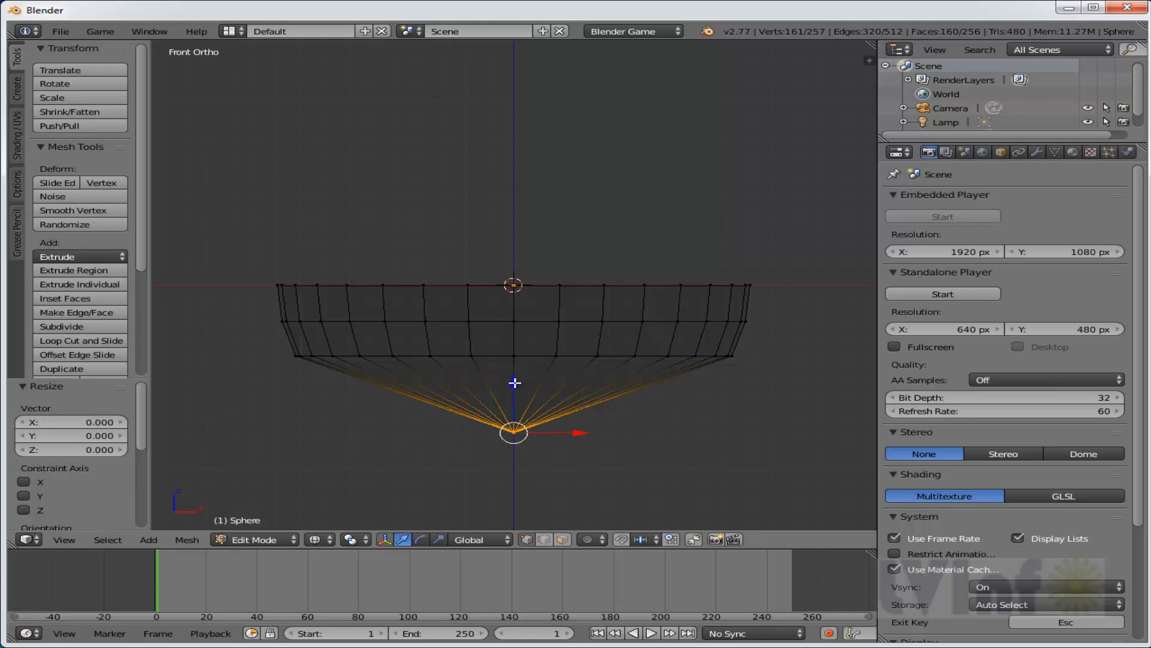
pyautogui.press('g')
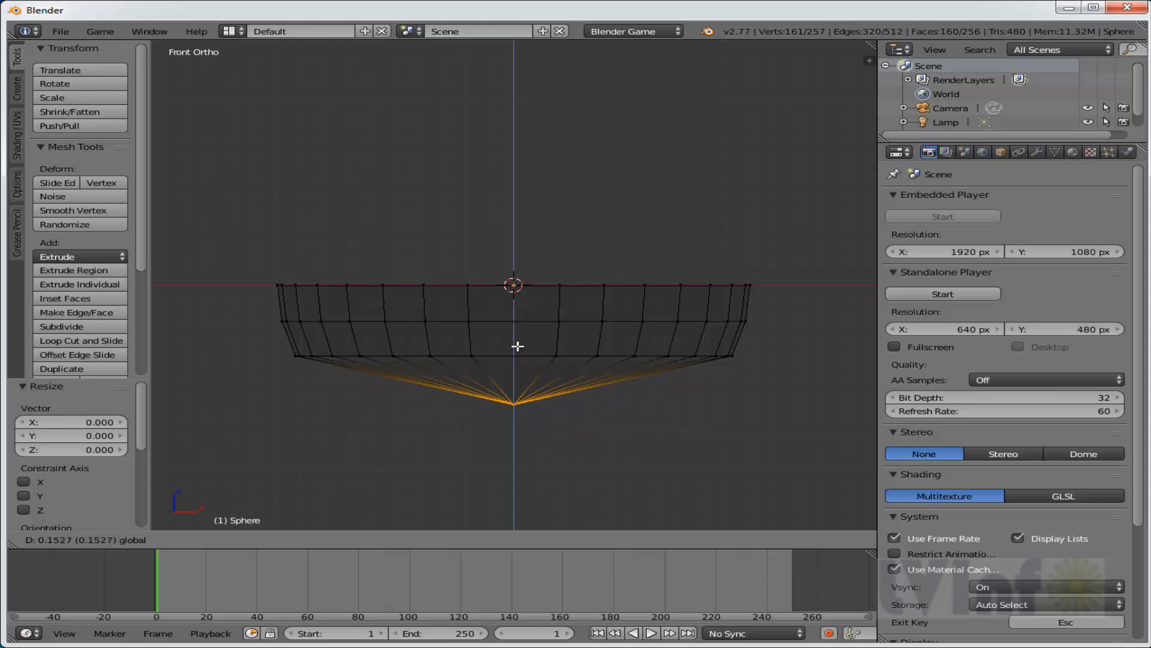
pyautogui.click(527, 306)
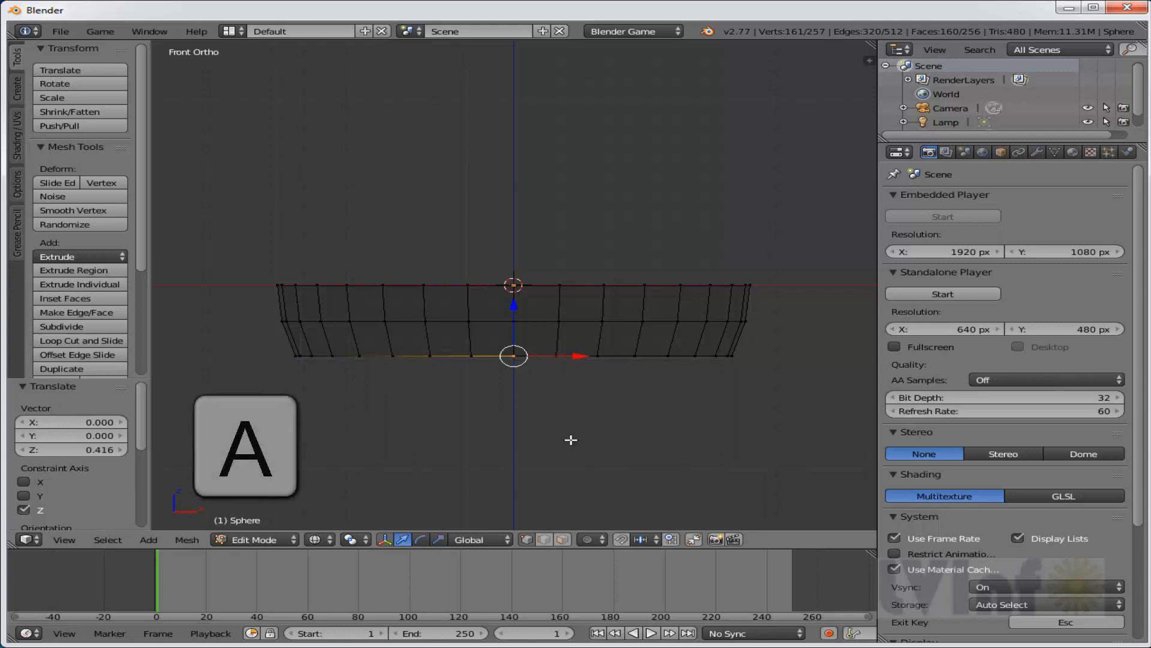
# Select only the top rim vertices and extrude them about 1.256 upward along Z to form the cup's wall.
pyautogui.press('a')
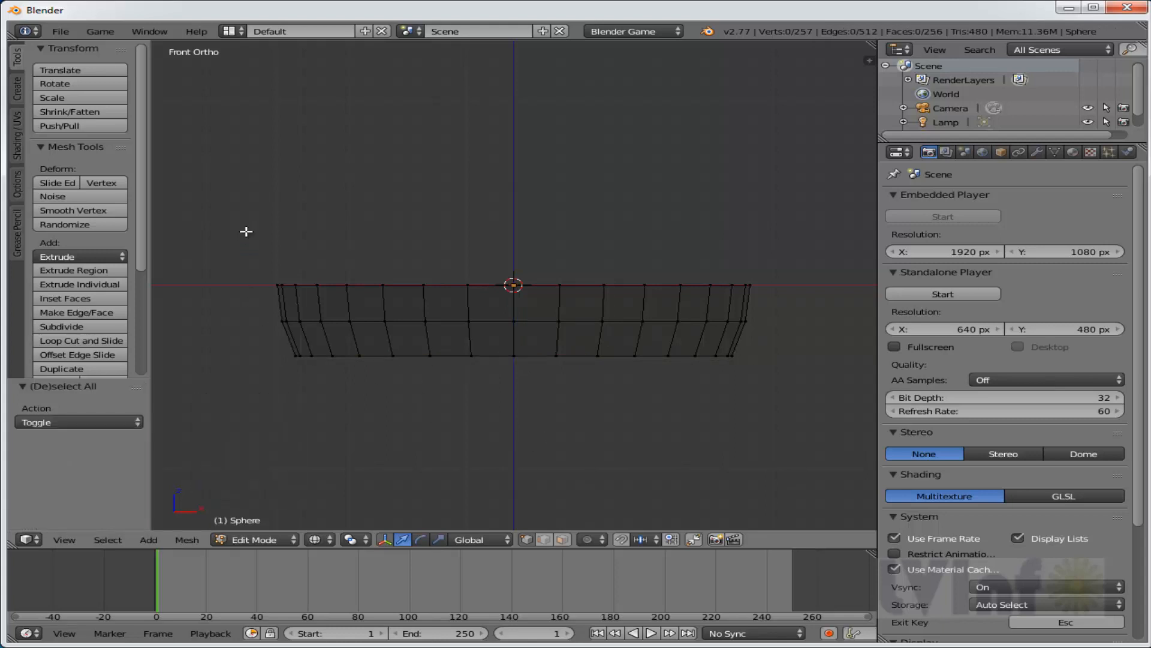
pyautogui.press('b')
pyautogui.moveTo(247, 225); pyautogui.dragTo(797, 295)
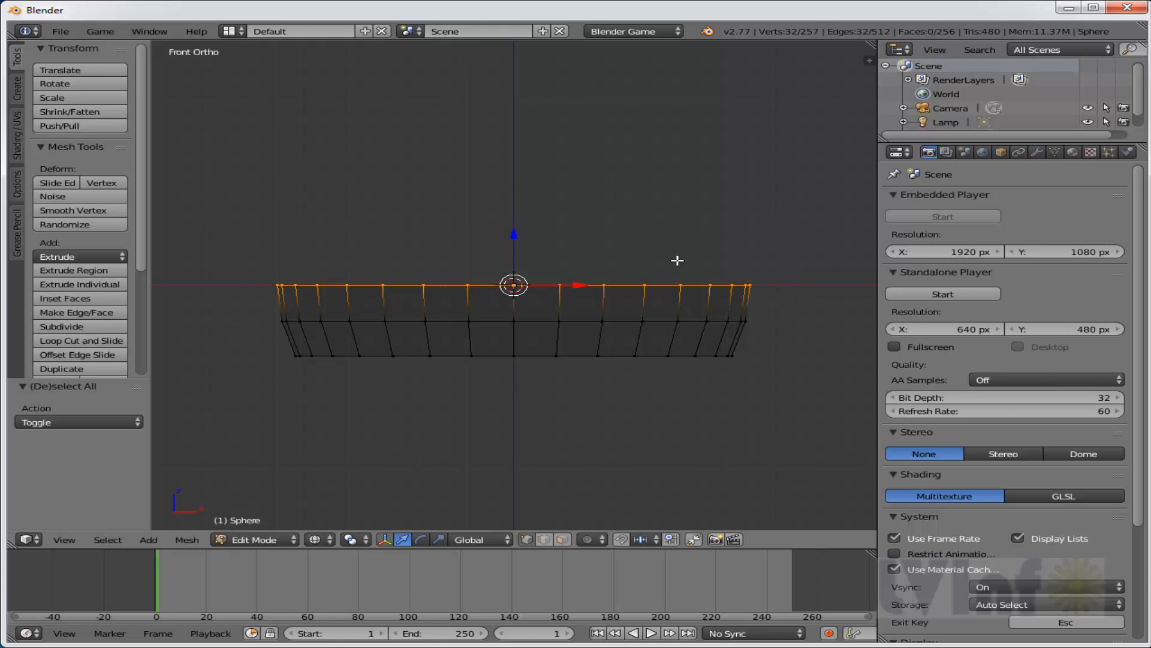
pyautogui.press('e')
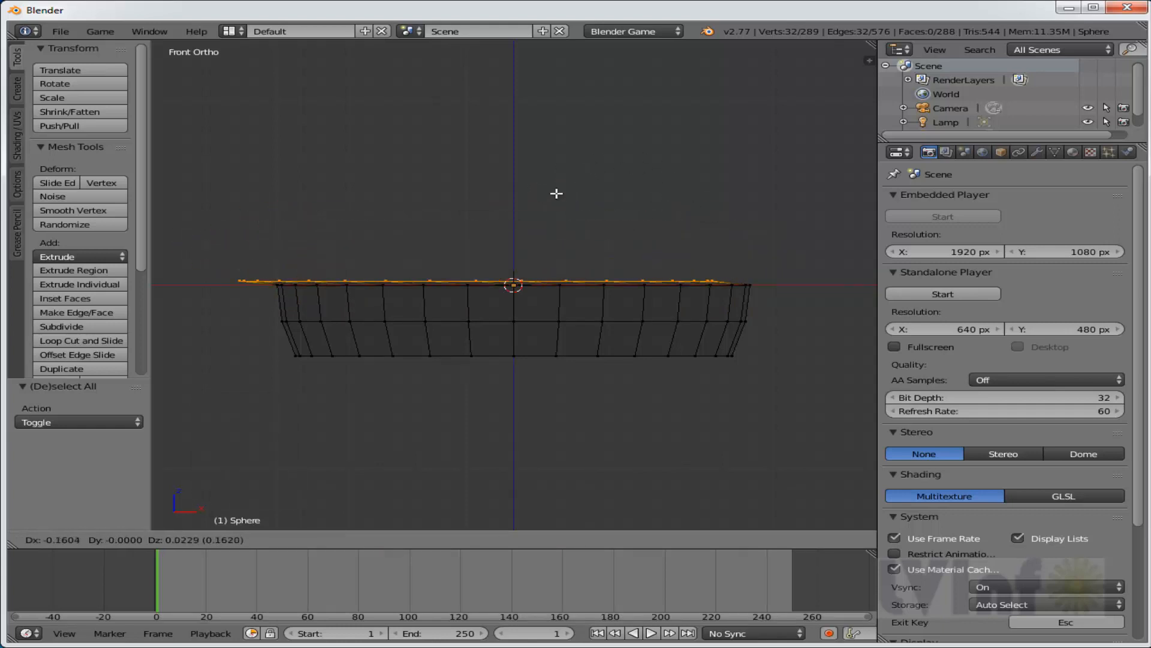
pyautogui.press('z')
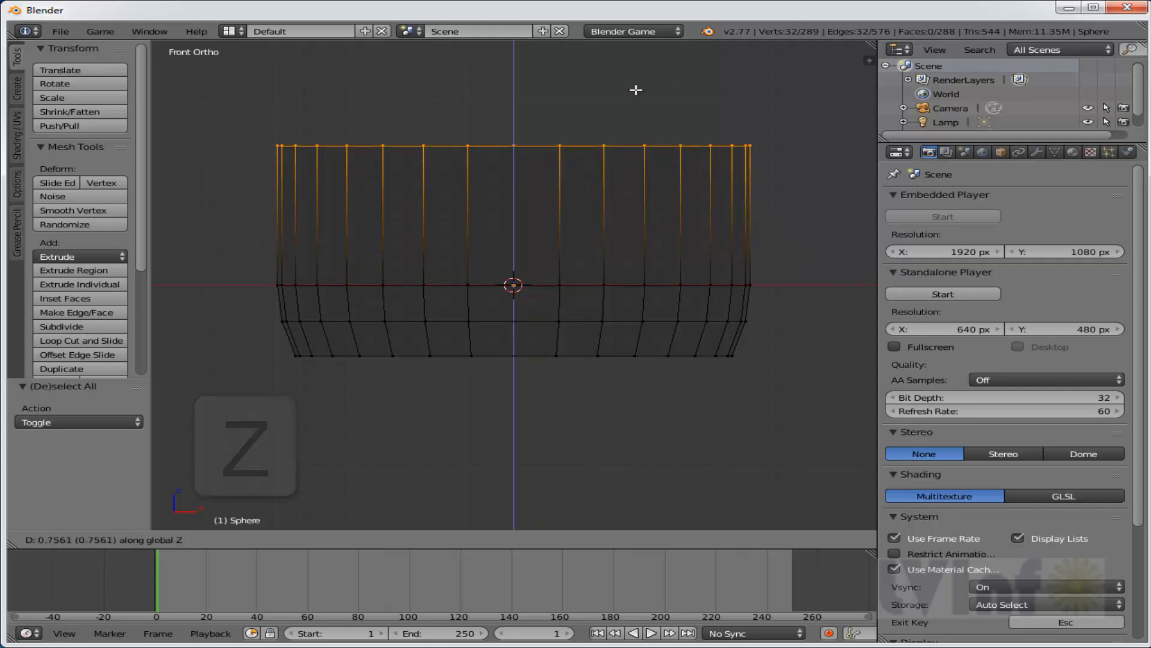
pyautogui.press('z')
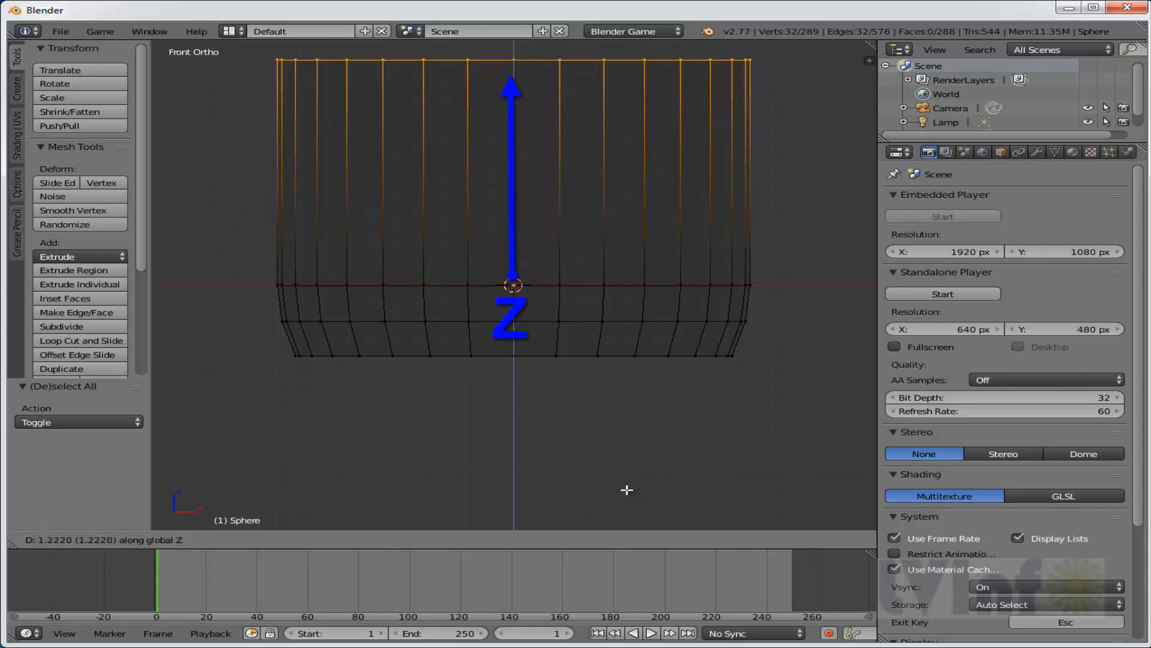
pyautogui.click(632, 488)
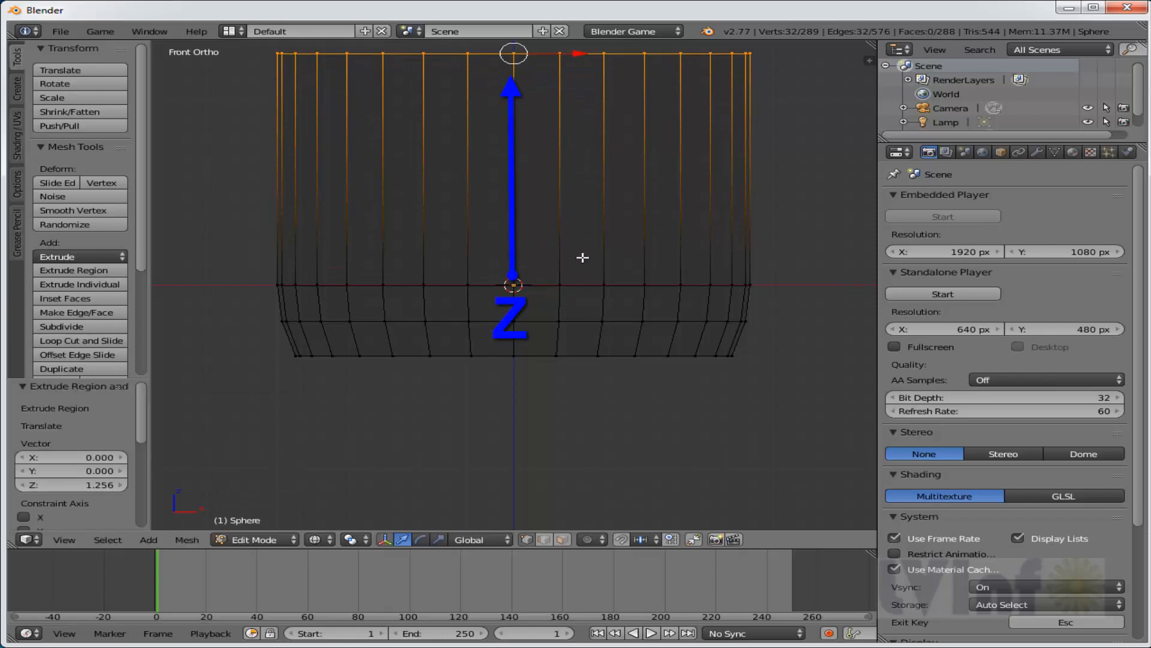
# Return to Object Mode and show the cup with solid shading from an angled view.
pyautogui.moveTo(591, 257); pyautogui.dragTo(561, 291, button='middle')
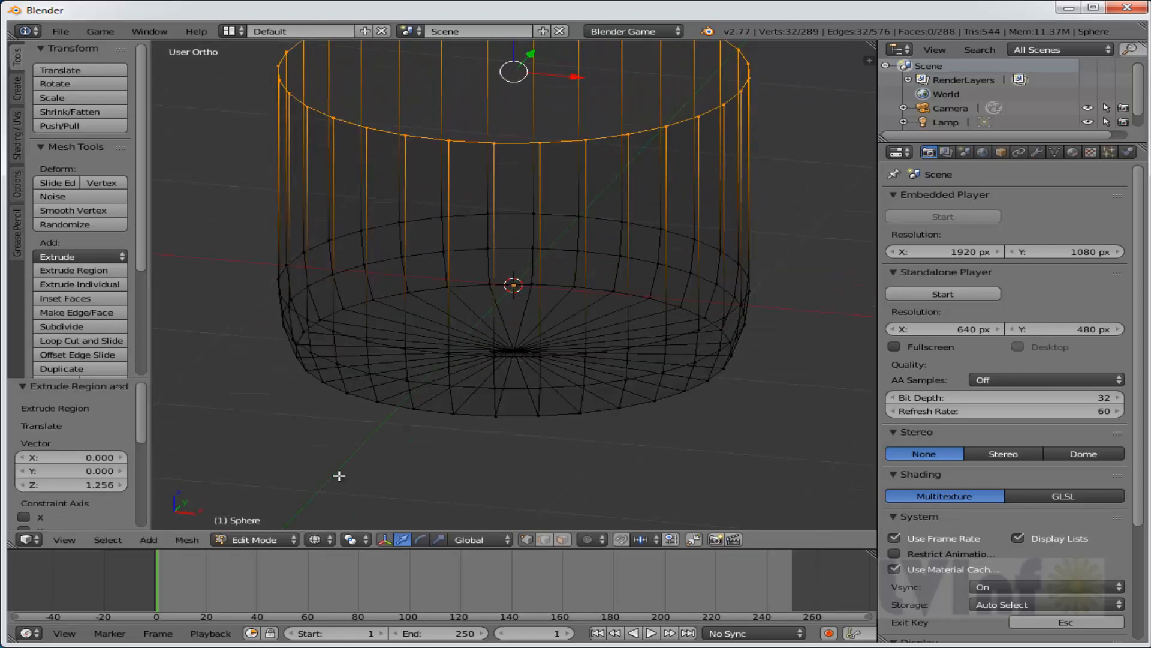
pyautogui.click(252, 547)
pyautogui.click(255, 586)
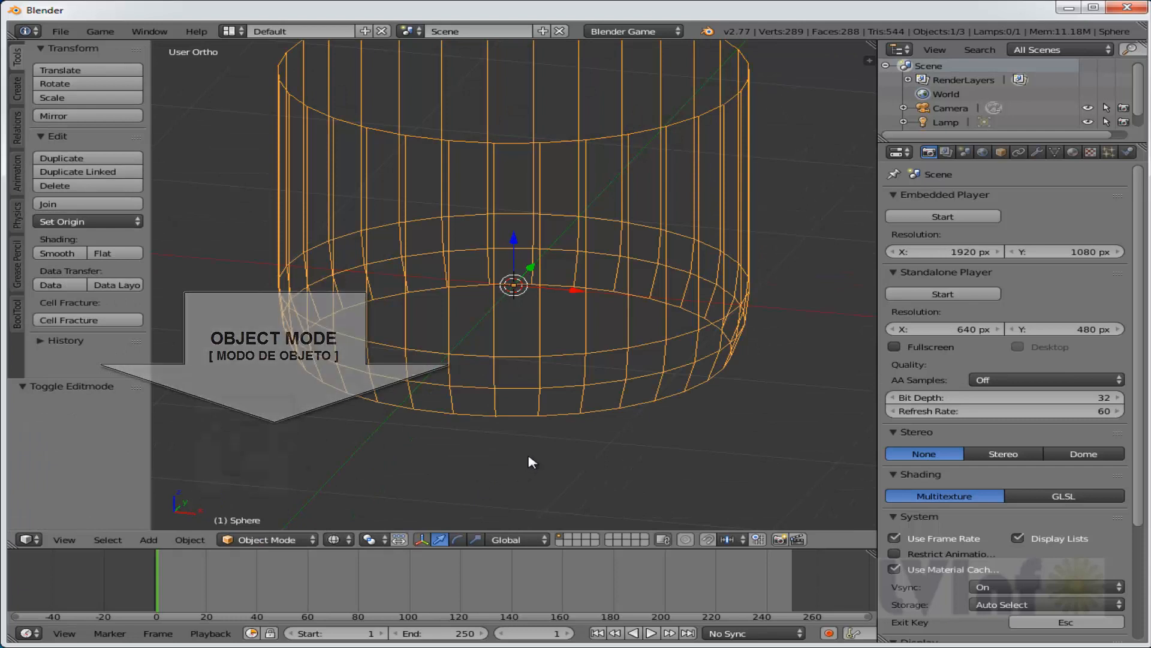
pyautogui.press('z')
pyautogui.moveTo(696, 414); pyautogui.dragTo(684, 429, button='middle')
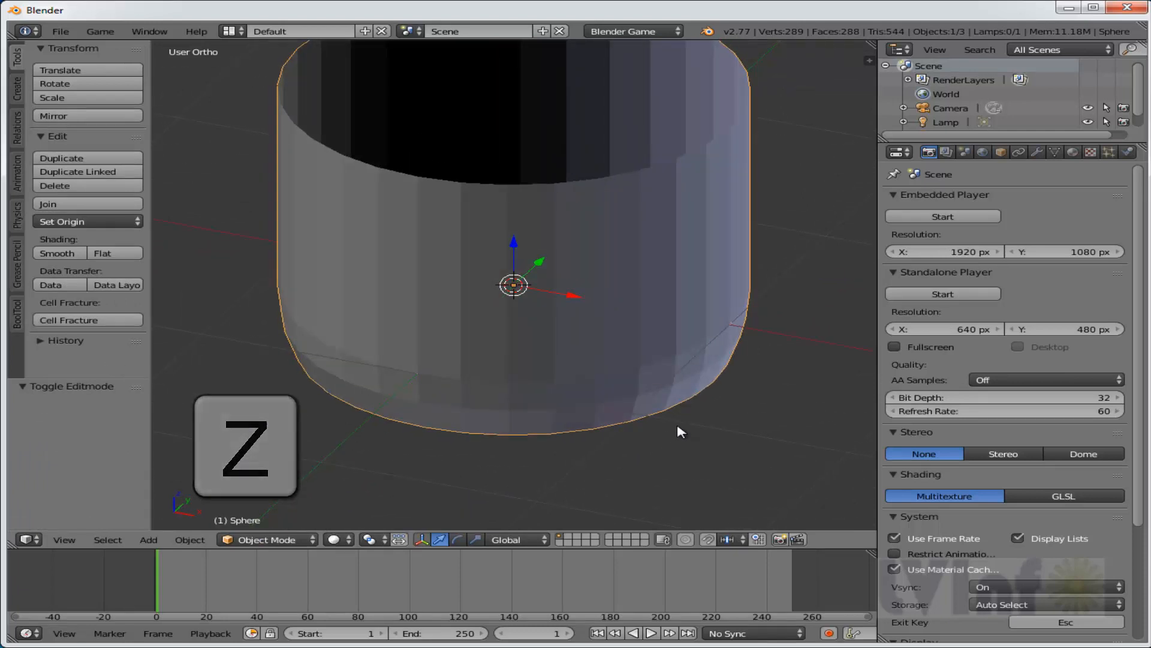
pyautogui.scroll(-4, 680, 431)
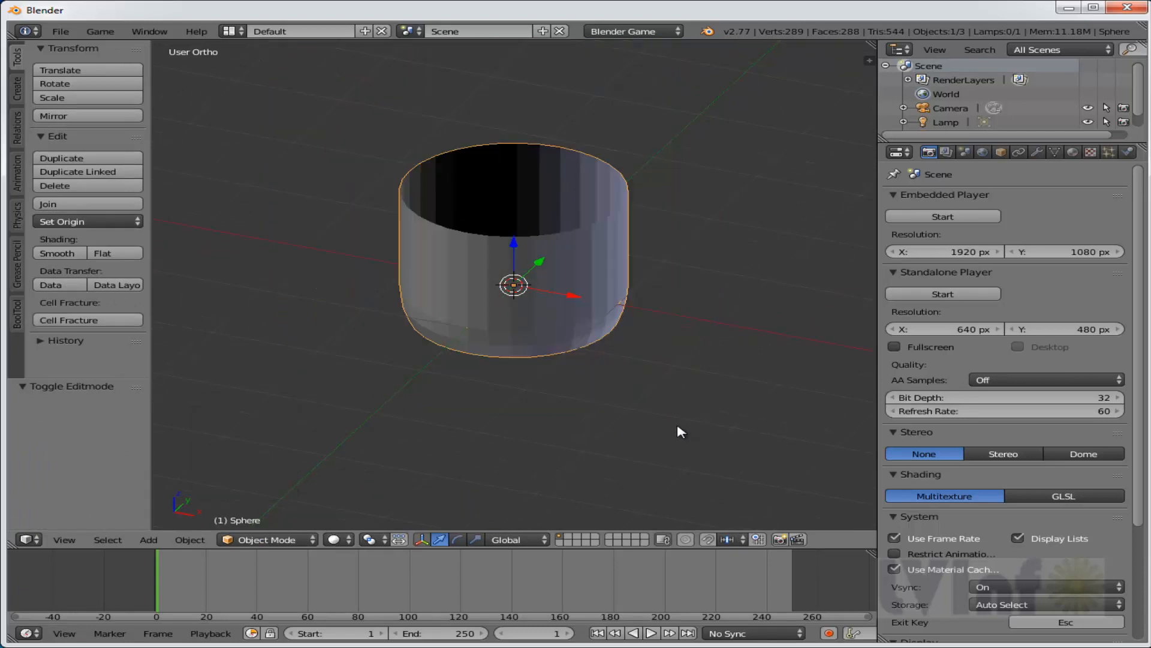
# Switch the render engine to Cycles Render and give the cup a new material with a Glass BSDF surface.
pyautogui.click(678, 35)
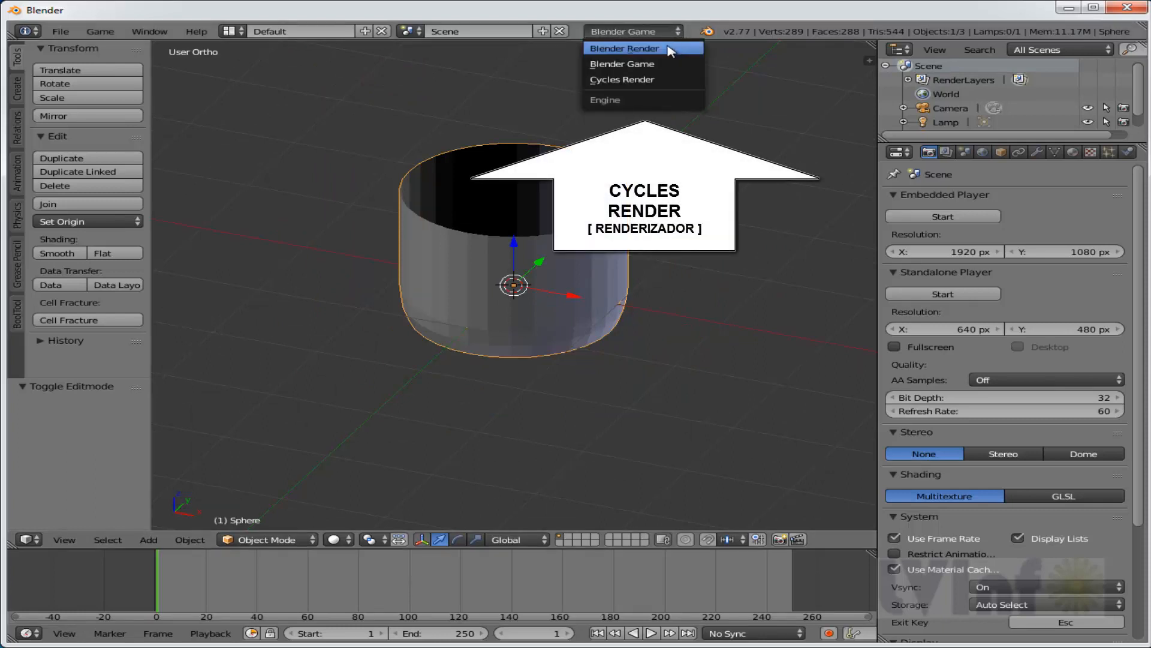
pyautogui.click(631, 86)
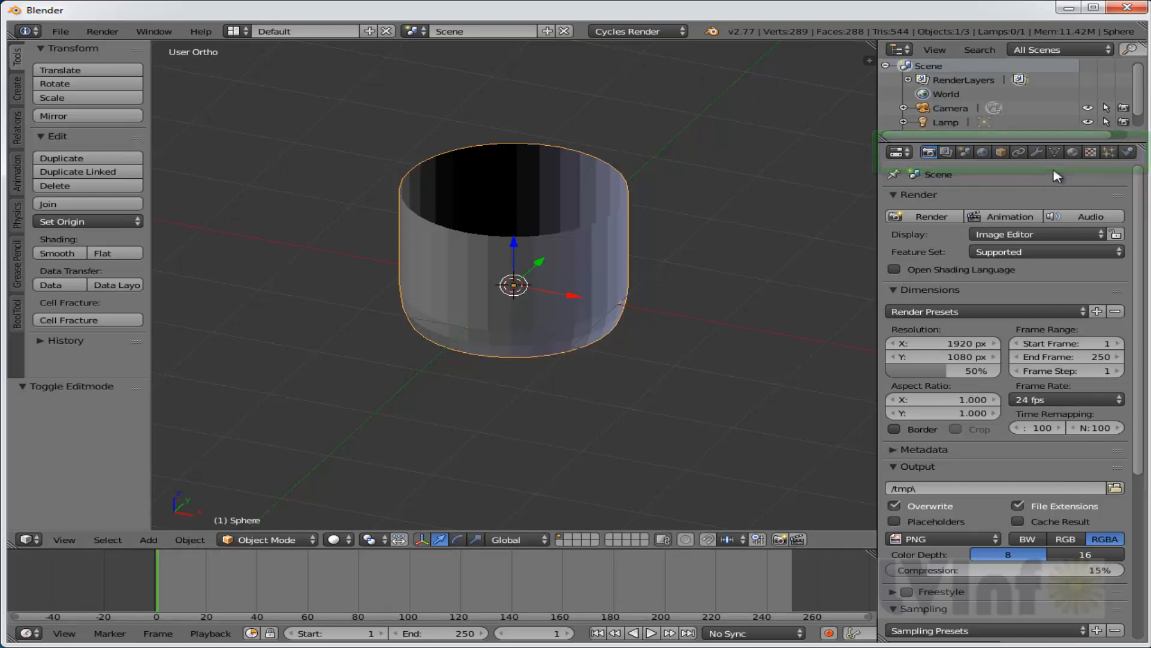
pyautogui.click(1073, 152)
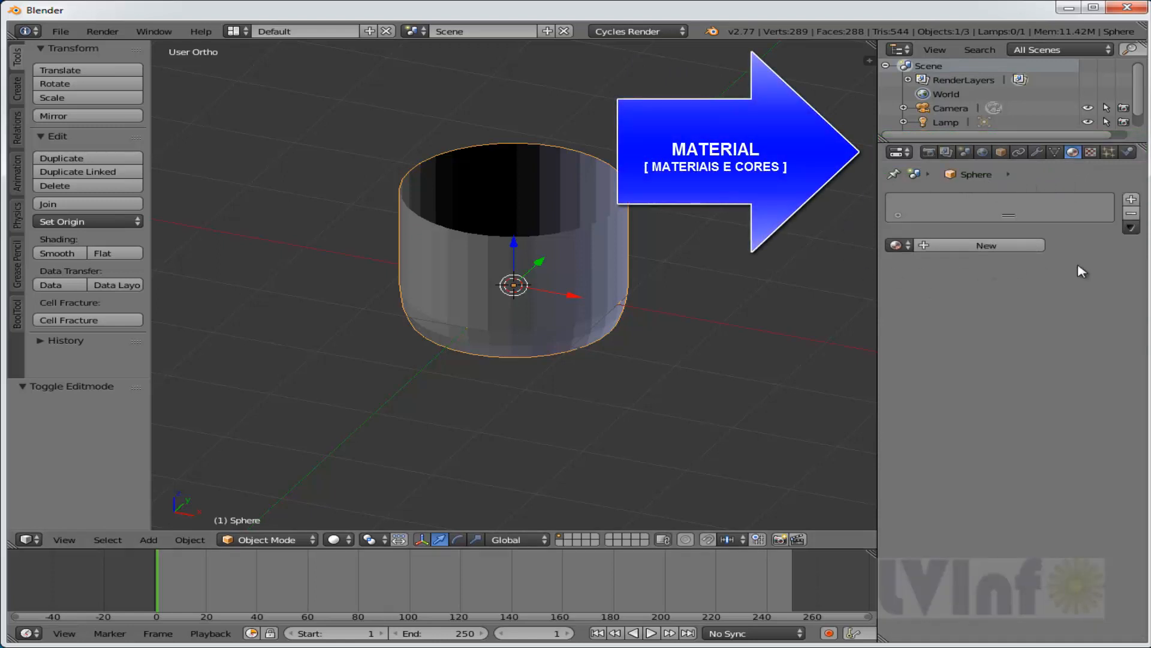
pyautogui.click(1001, 246)
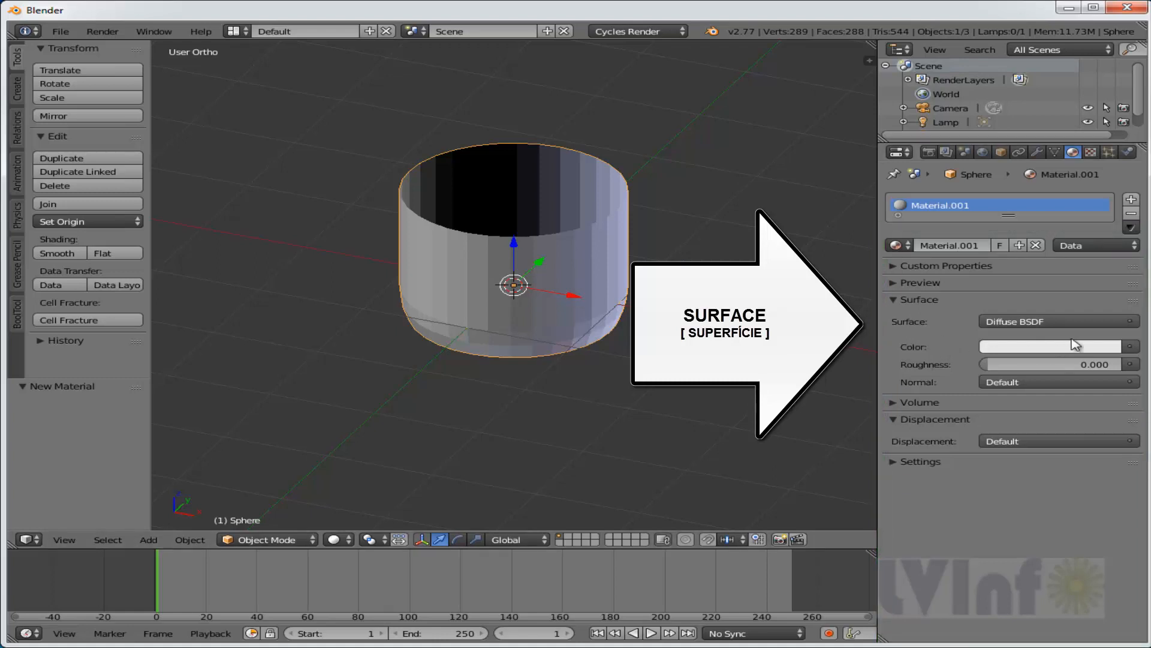
pyautogui.click(1132, 322)
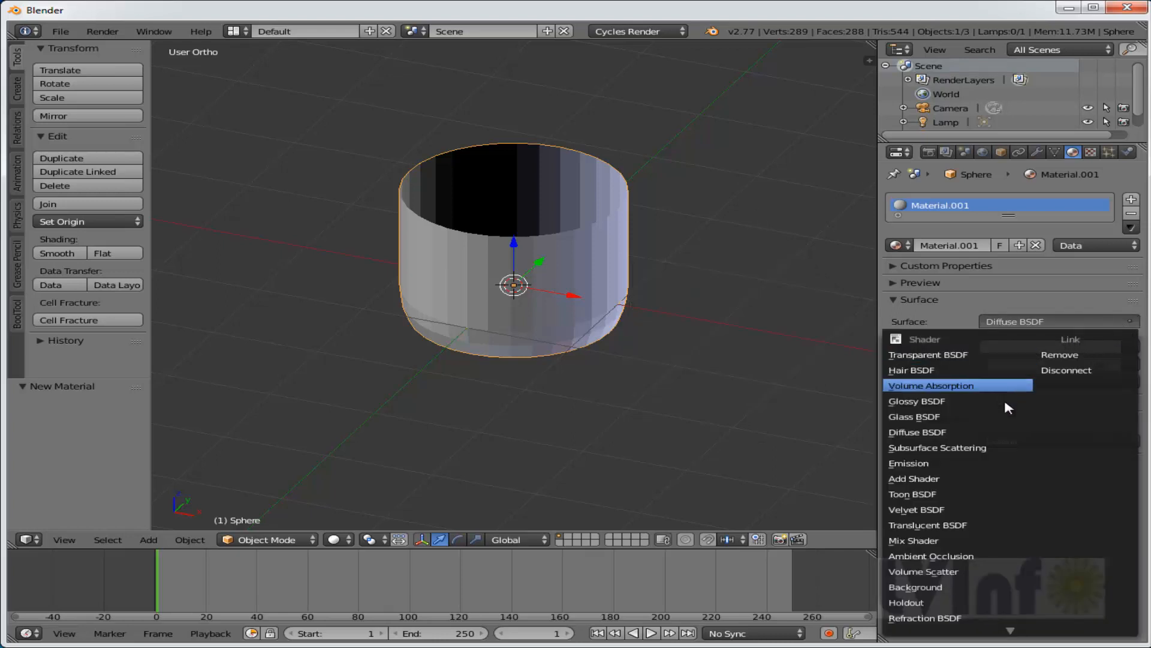
pyautogui.click(924, 417)
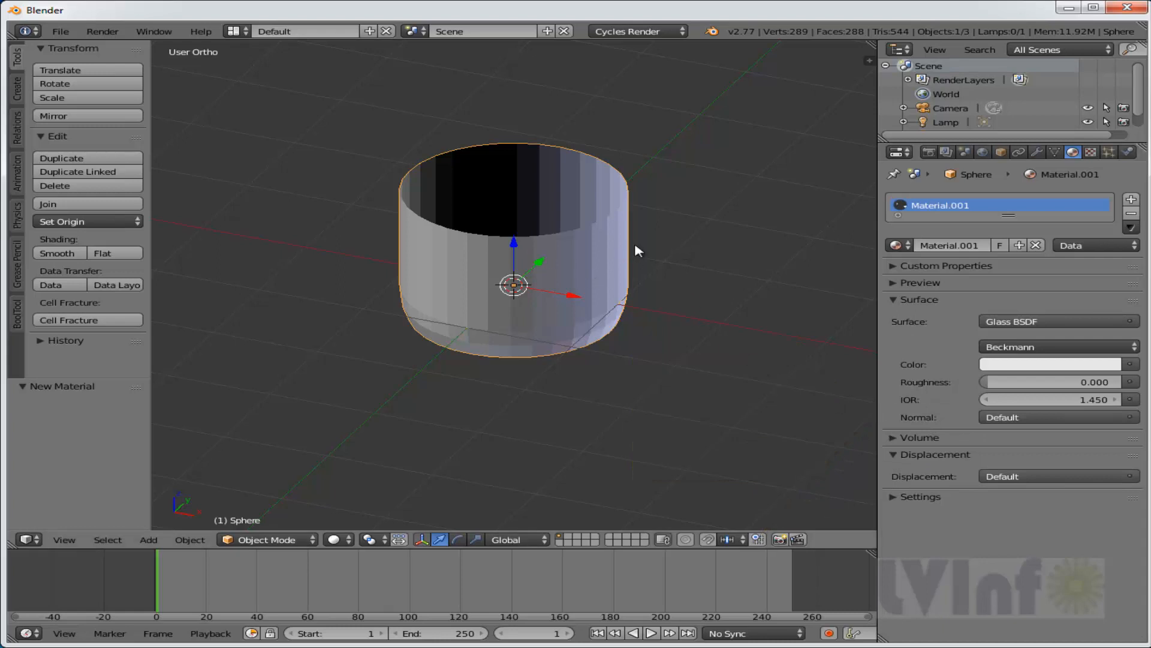
pyautogui.click(893, 284)
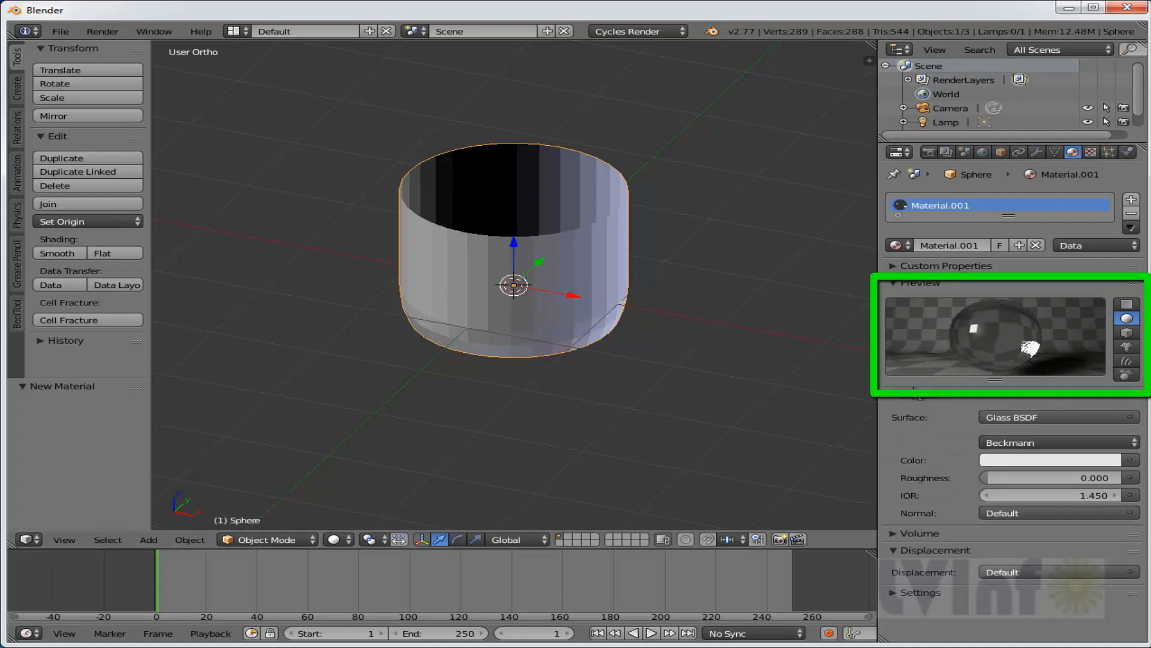
pyautogui.click(892, 284)
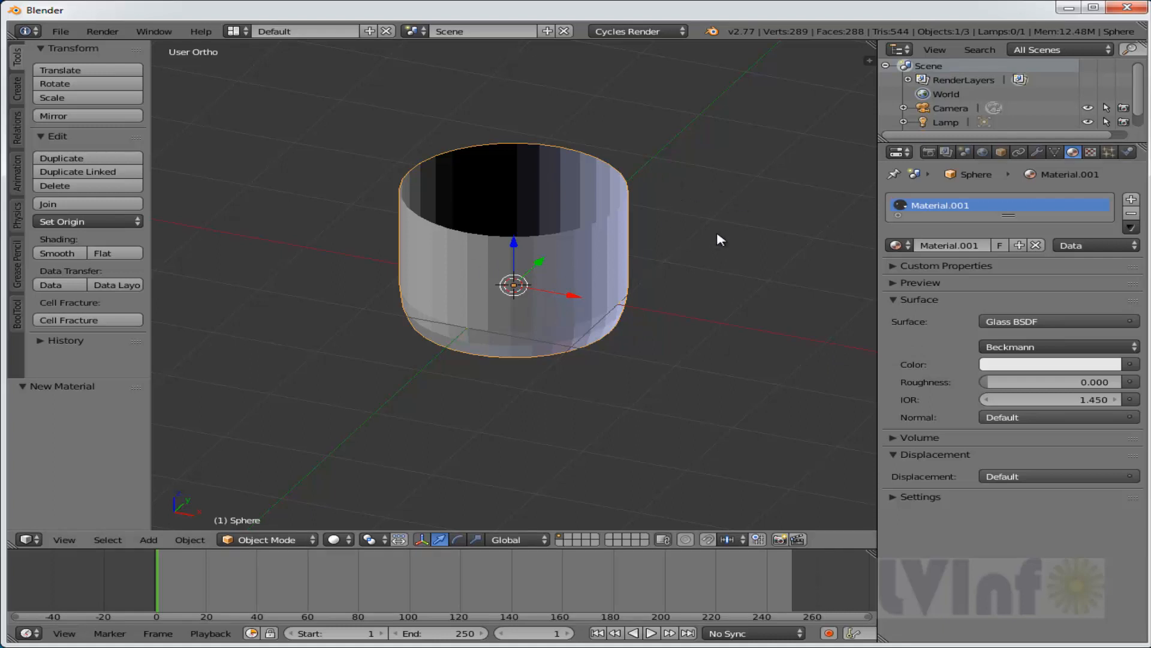
# Add a plane mesh beneath the cup and scale it up by about 3.102 to serve as the floor.
pyautogui.hotkey('shift', 'a')
pyautogui.moveTo(719, 240)
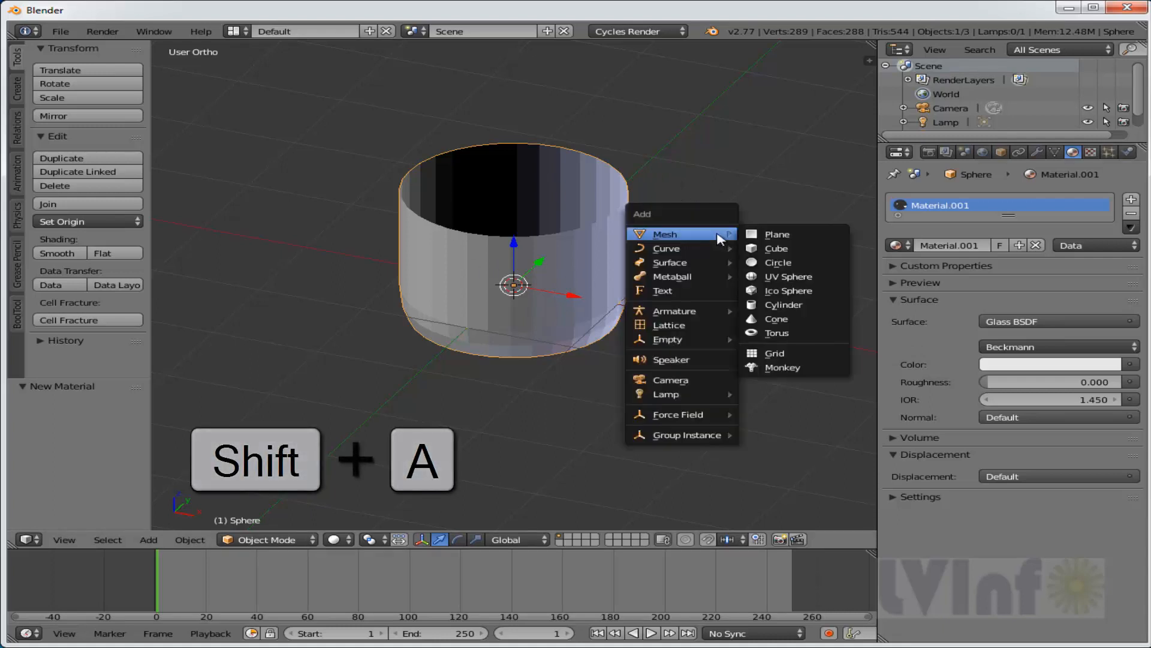
pyautogui.click(774, 235)
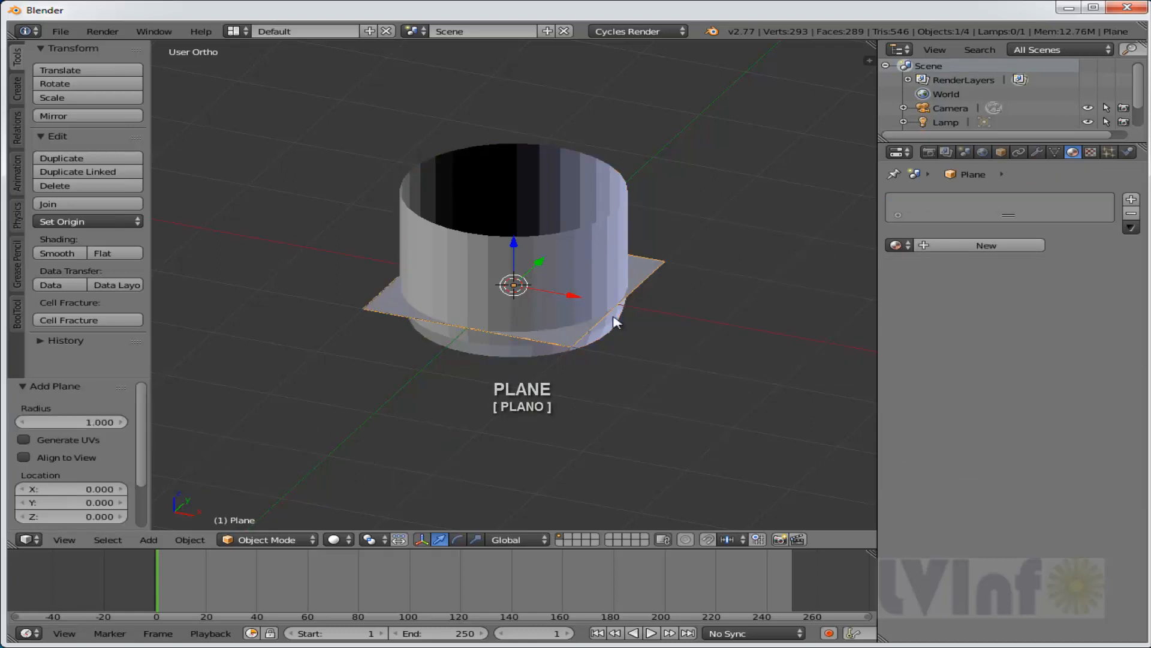
pyautogui.press('s')
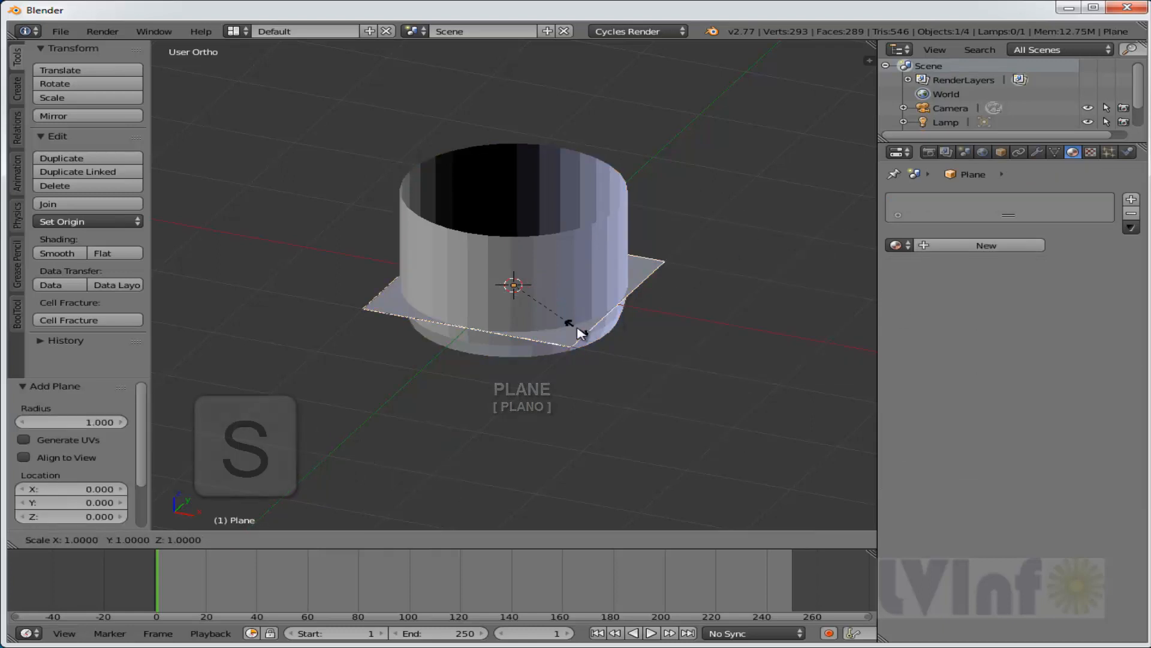
pyautogui.click(753, 374)
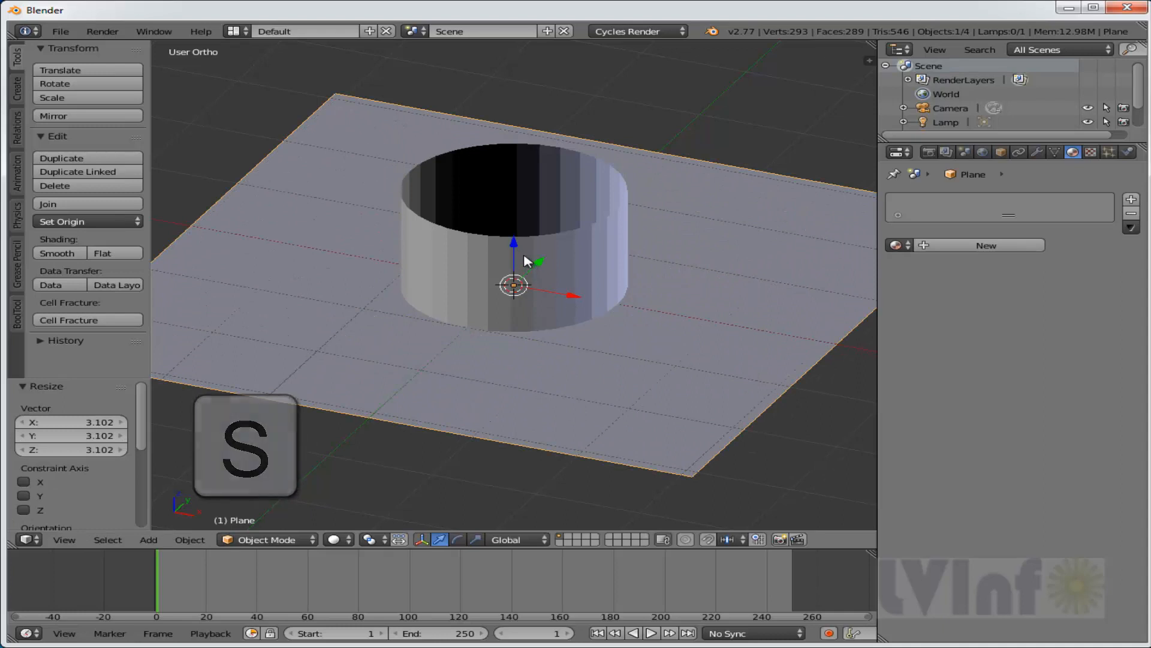
# Move the floor plane about 0.354 down along Z toward the cup's base.
pyautogui.press('g')
pyautogui.press('z')
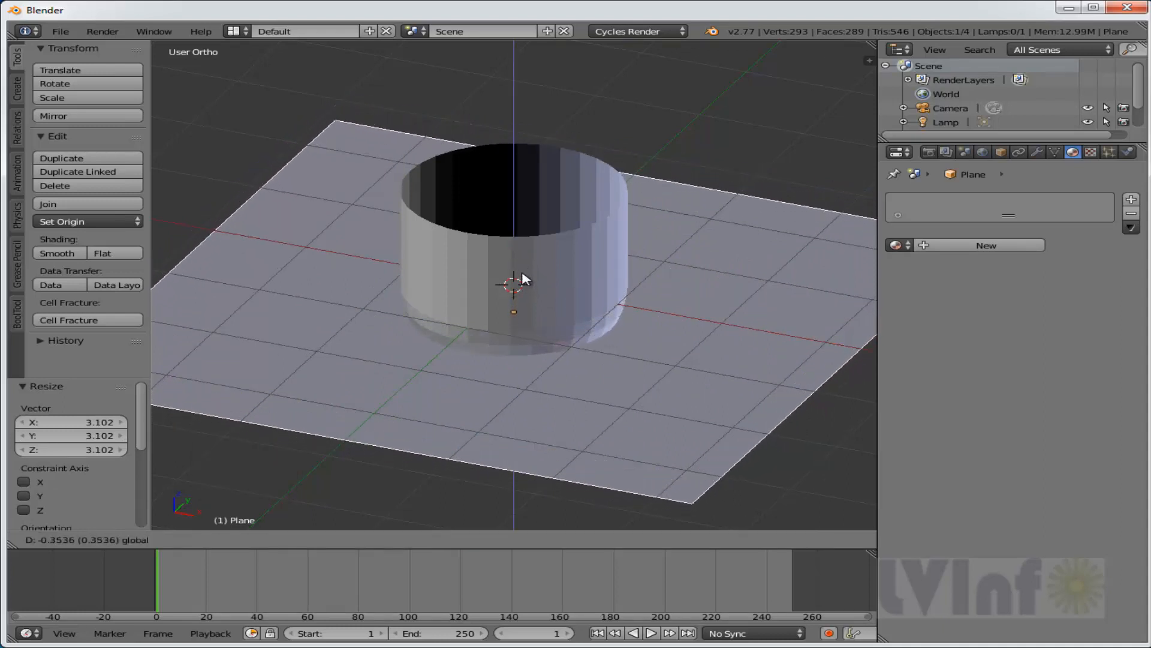
pyautogui.click(523, 275)
pyautogui.moveTo(786, 360); pyautogui.dragTo(764, 351, button='middle')
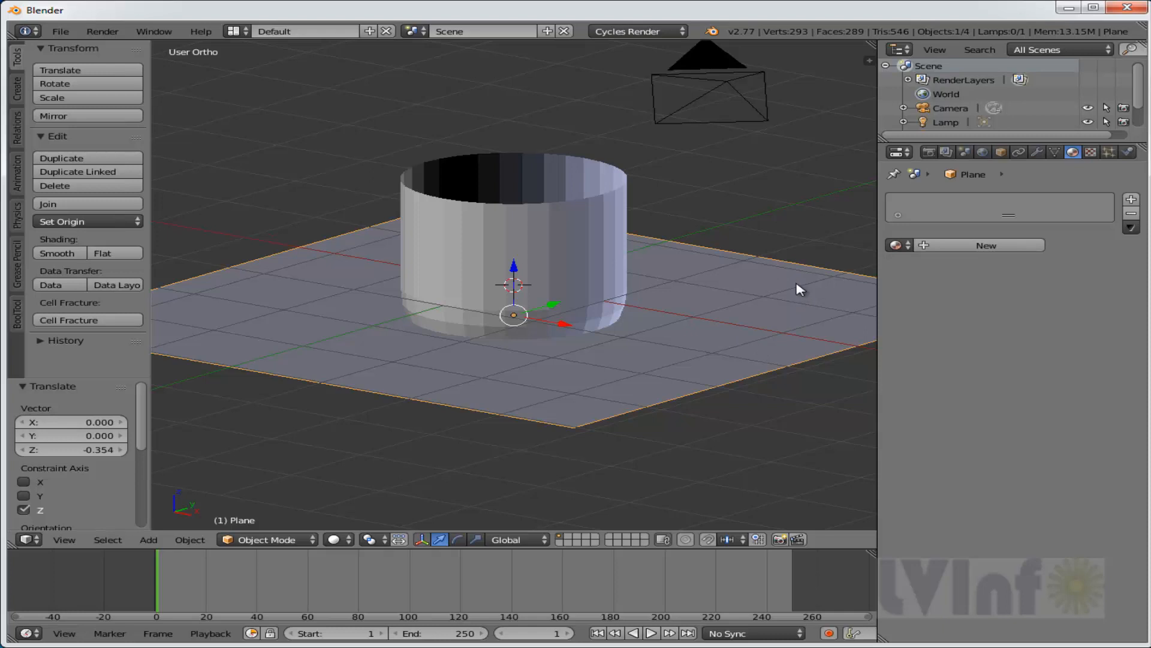
# Unwrap the floor plane's UVs in Edit Mode, then give the plane a new material in Object Mode.
pyautogui.click(290, 540)
pyautogui.click(274, 511)
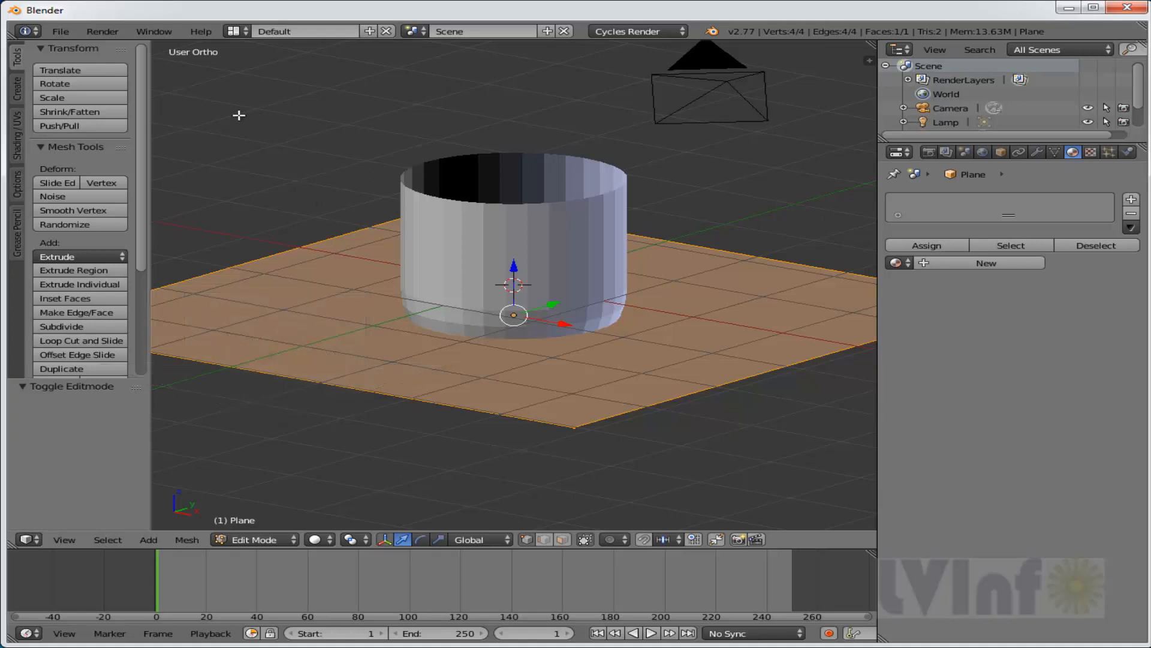
pyautogui.press('u')
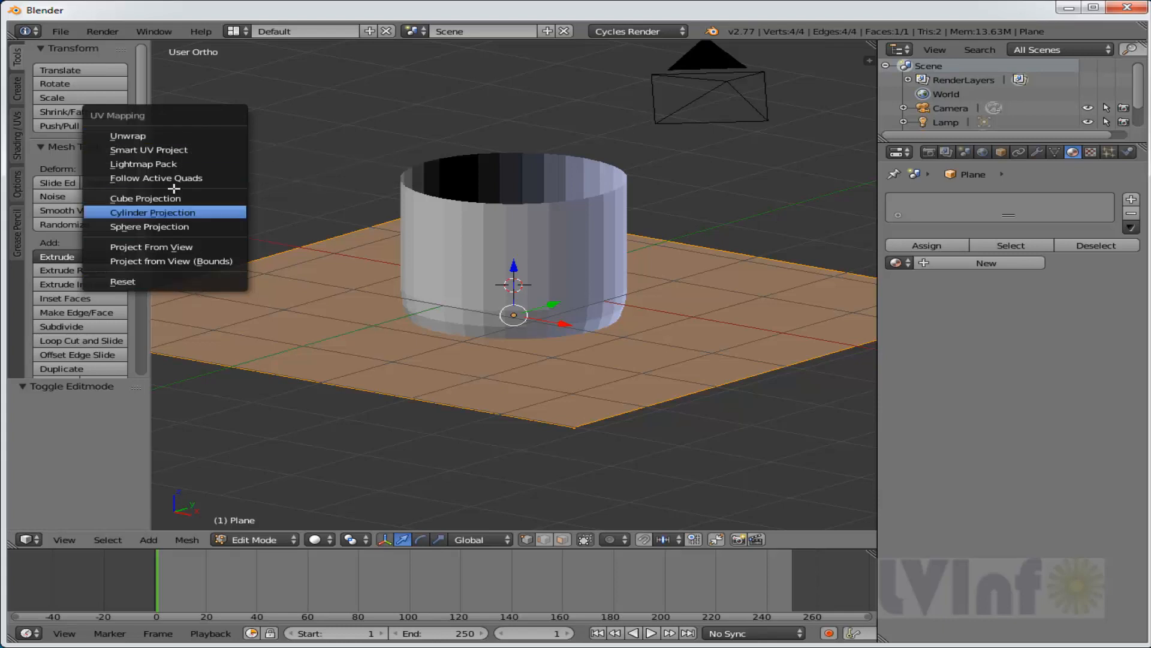
pyautogui.click(145, 135)
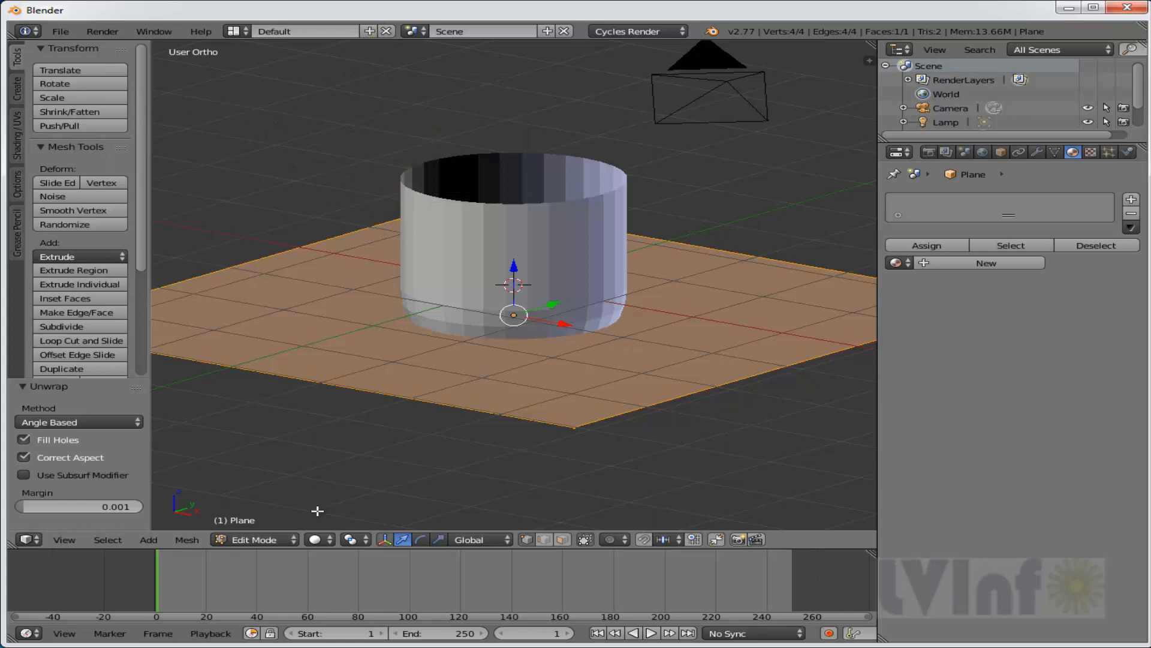
pyautogui.click(298, 542)
pyautogui.click(294, 530)
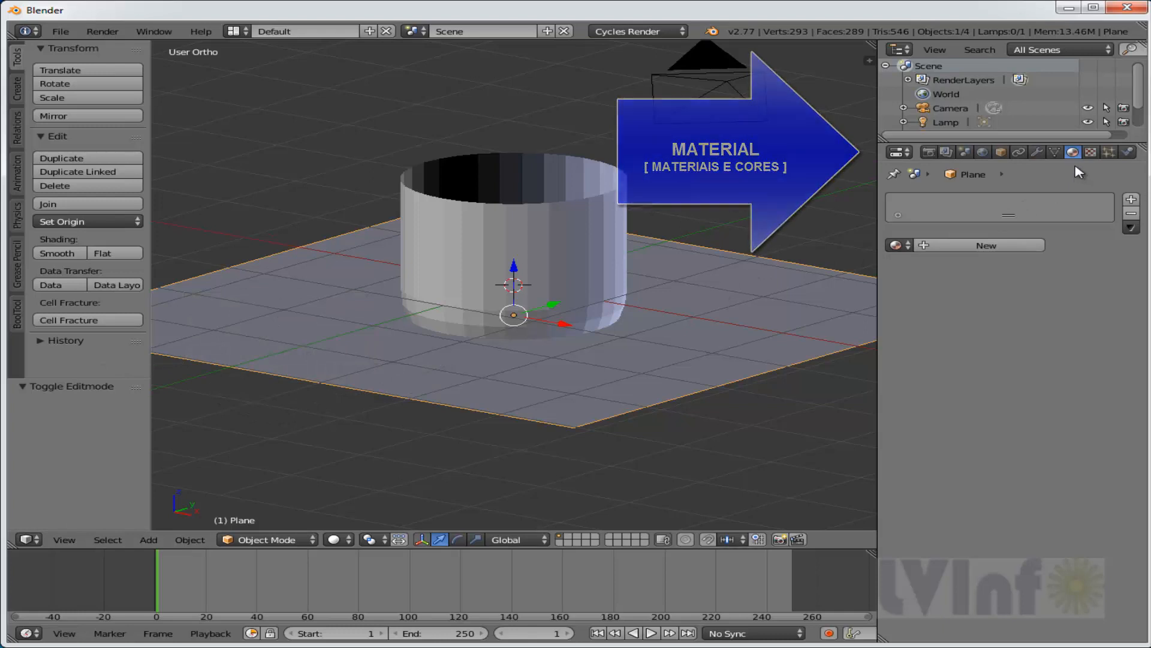
pyautogui.click(986, 246)
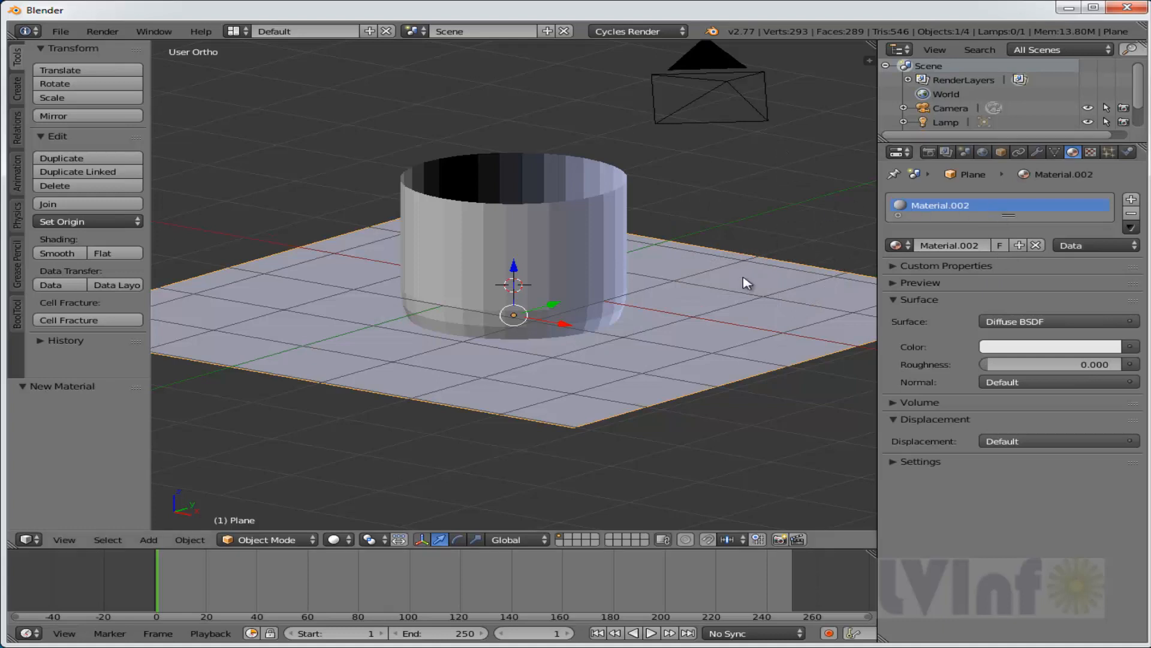
# Select the cup and rename its glass material.
pyautogui.rightClick(553, 225)
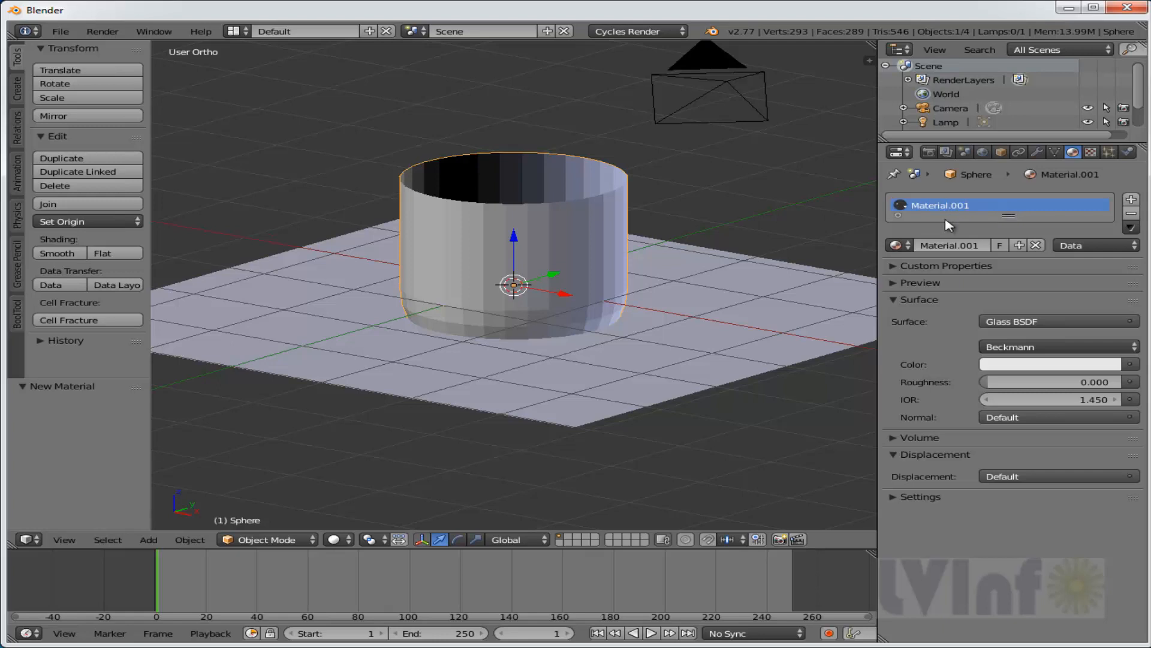
pyautogui.doubleClick(913, 207)
pyautogui.press('BackSpace')
pyautogui.press('Return')
# Select the floor plane and rename its material as chão.
pyautogui.rightClick(703, 298)
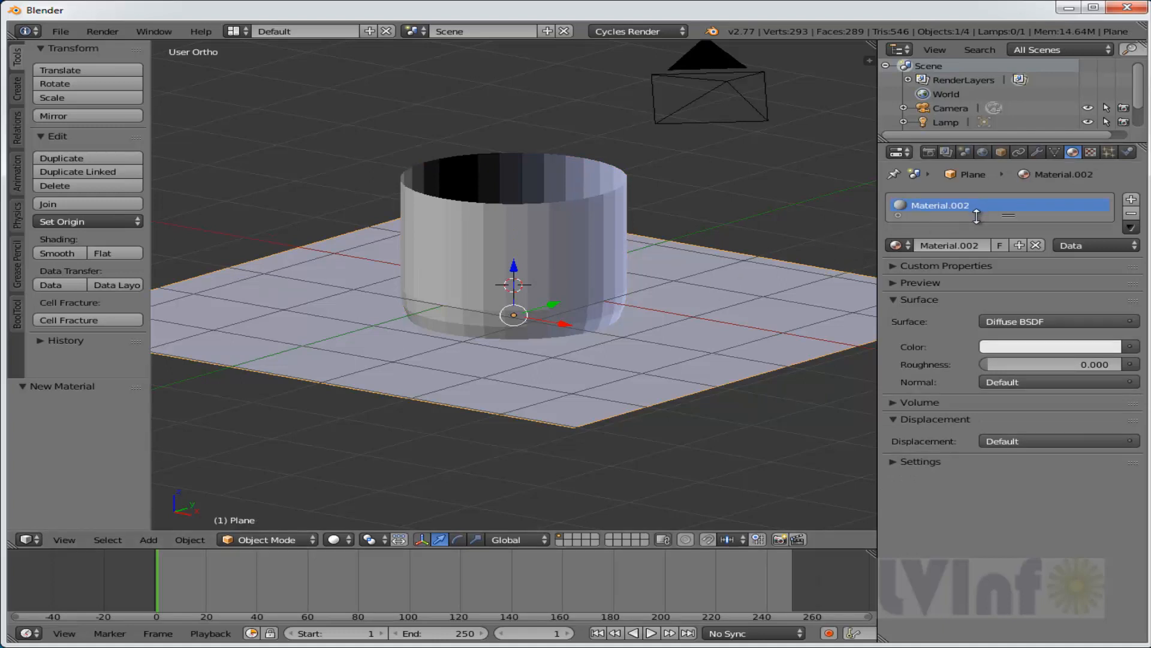
pyautogui.doubleClick(912, 205)
pyautogui.press('BackSpace')
pyautogui.write('chão')
pyautogui.press('Return')
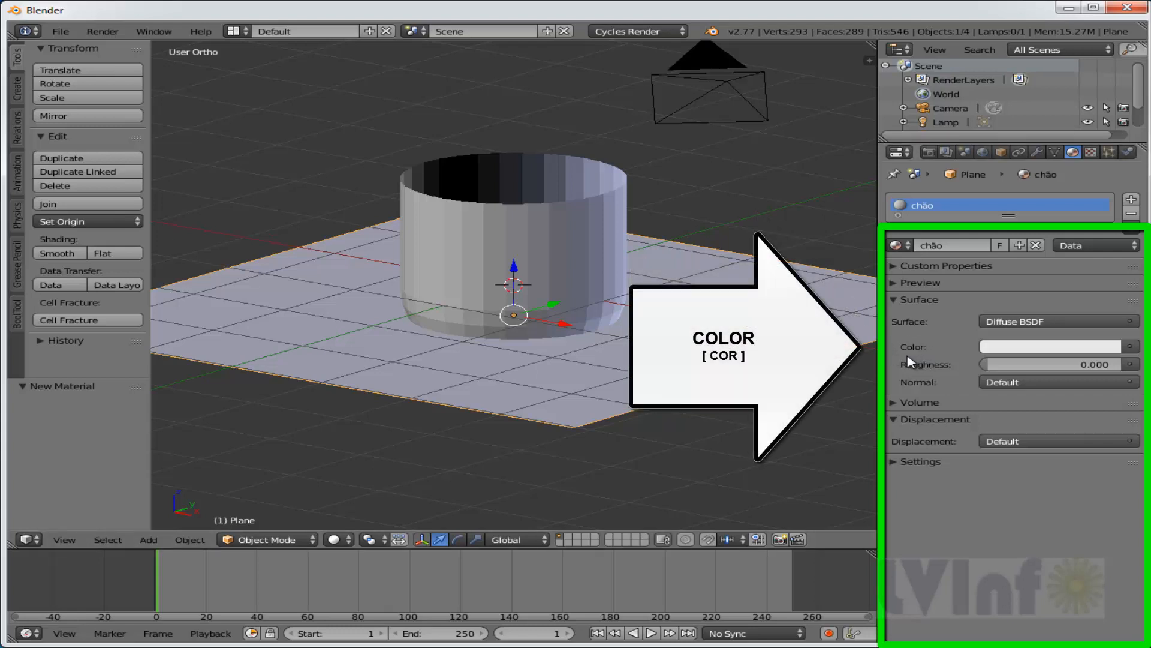
# Assign an Image Texture to the diffuse color of the chão material.
pyautogui.click(1037, 348)
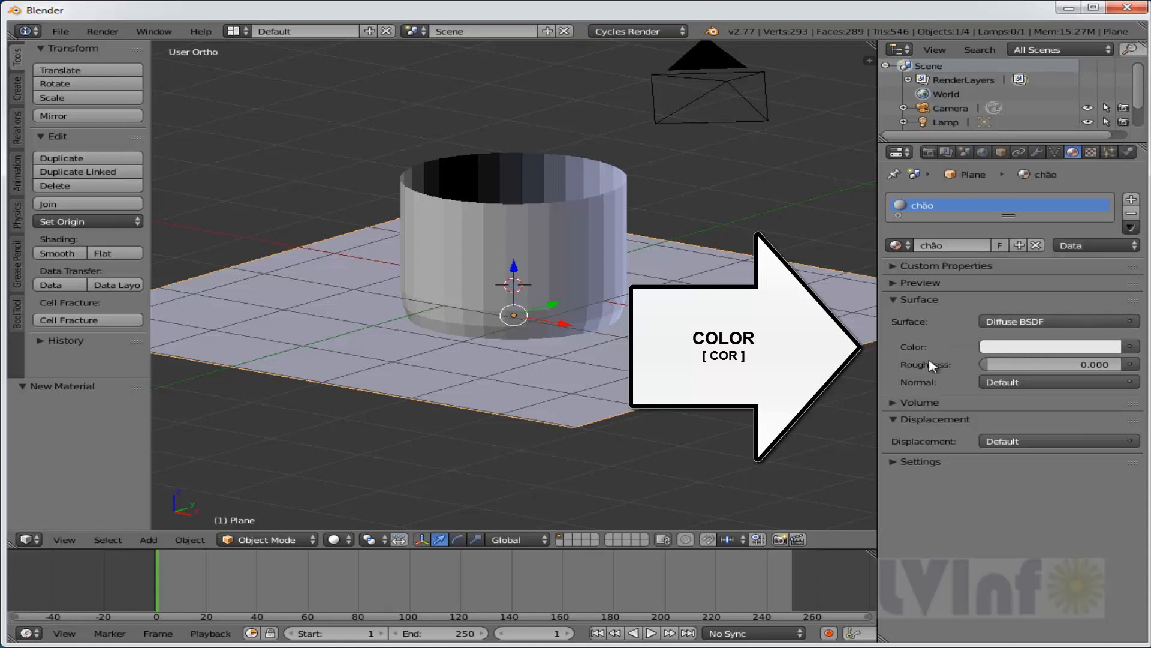
pyautogui.click(1131, 347)
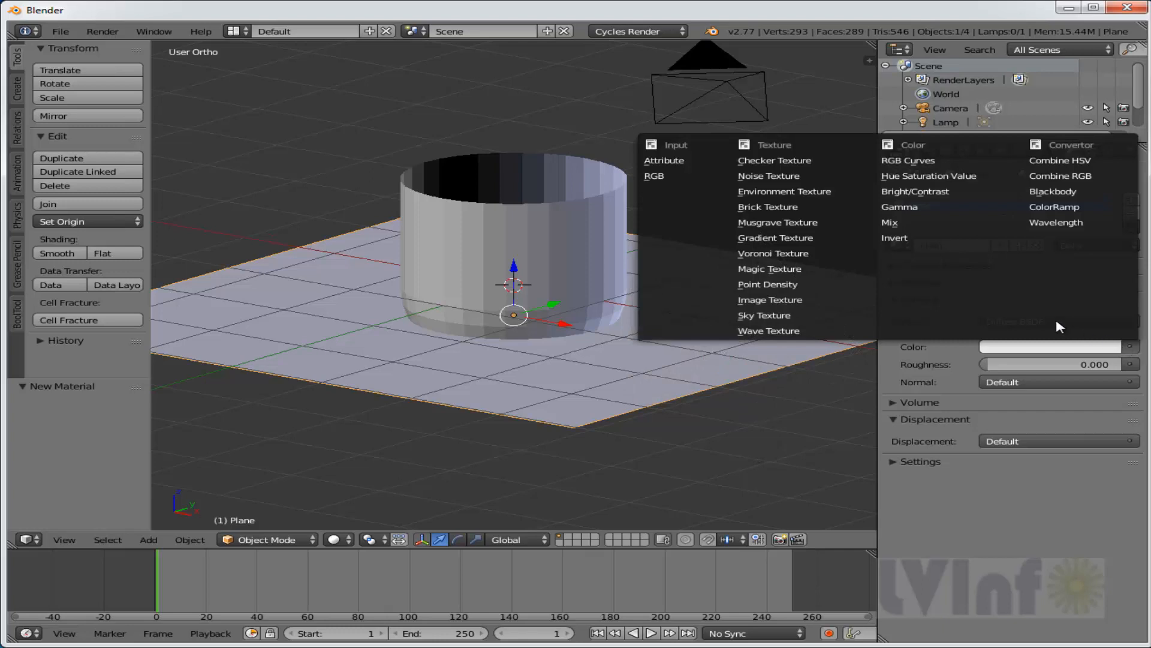
pyautogui.click(828, 300)
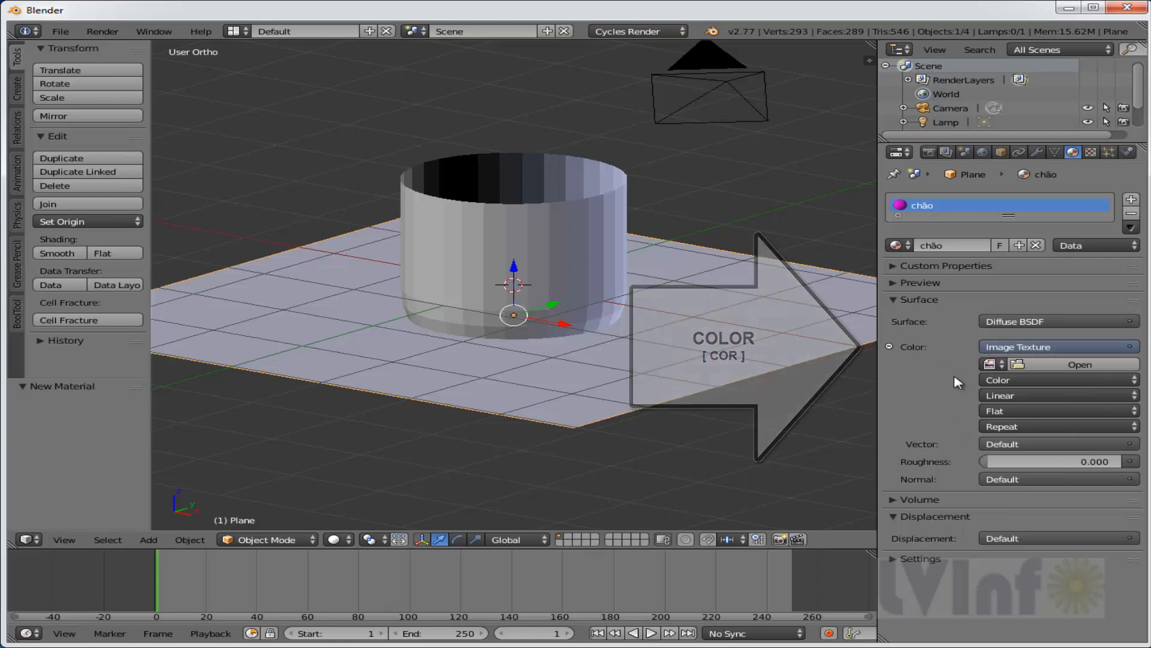
# Load Textura (3).jpg from the Madeira textures folder into the floor's image texture and display the viewport in Material shading.
pyautogui.click(1085, 364)
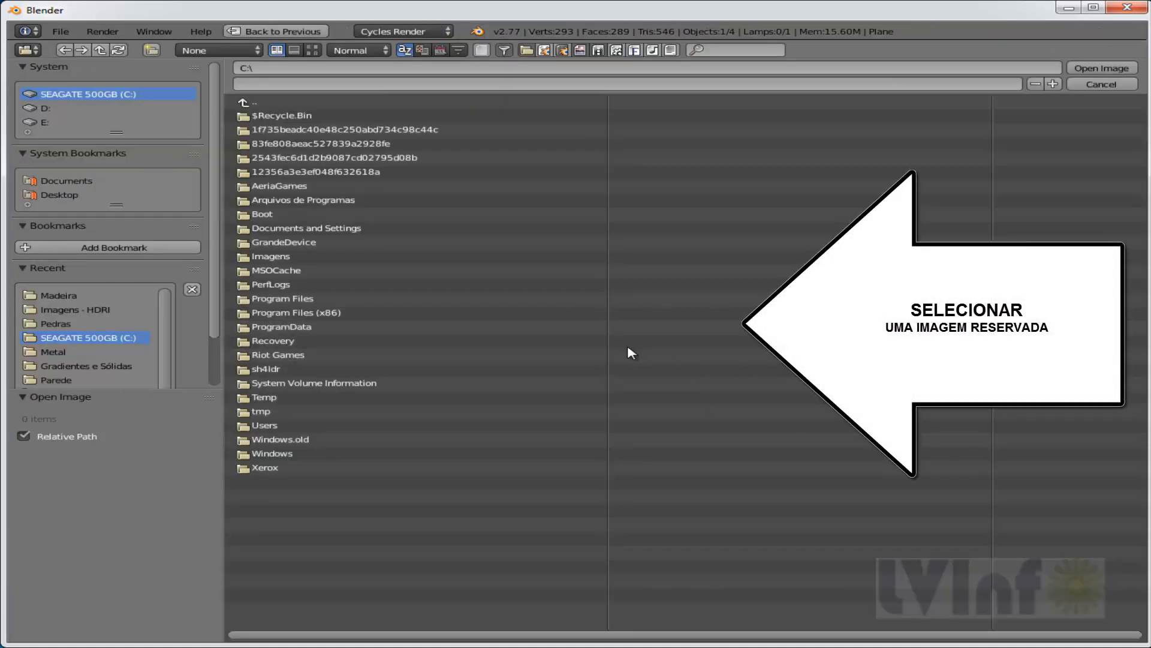
pyautogui.click(63, 182)
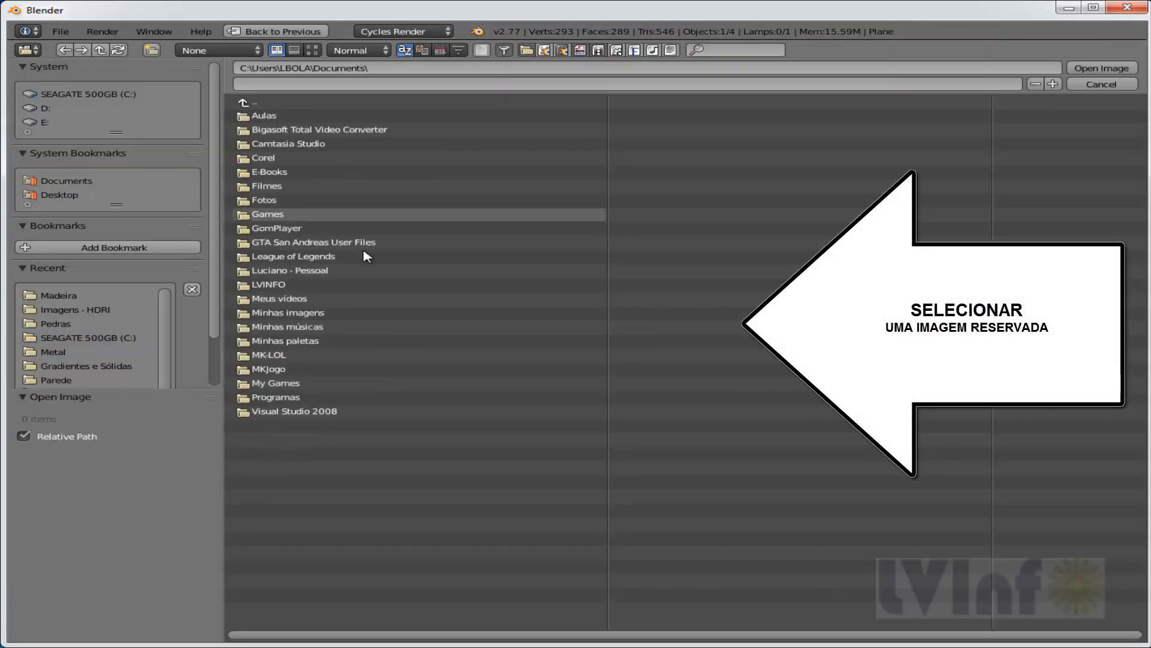
pyautogui.click(282, 288)
pyautogui.click(59, 295)
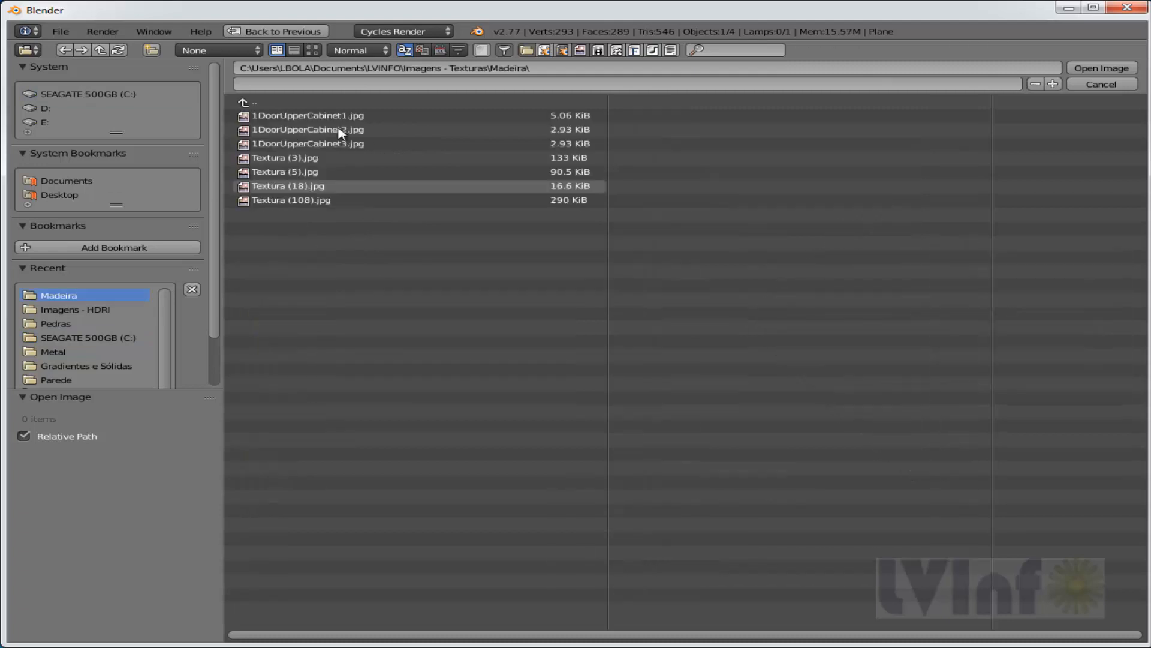
pyautogui.click(313, 51)
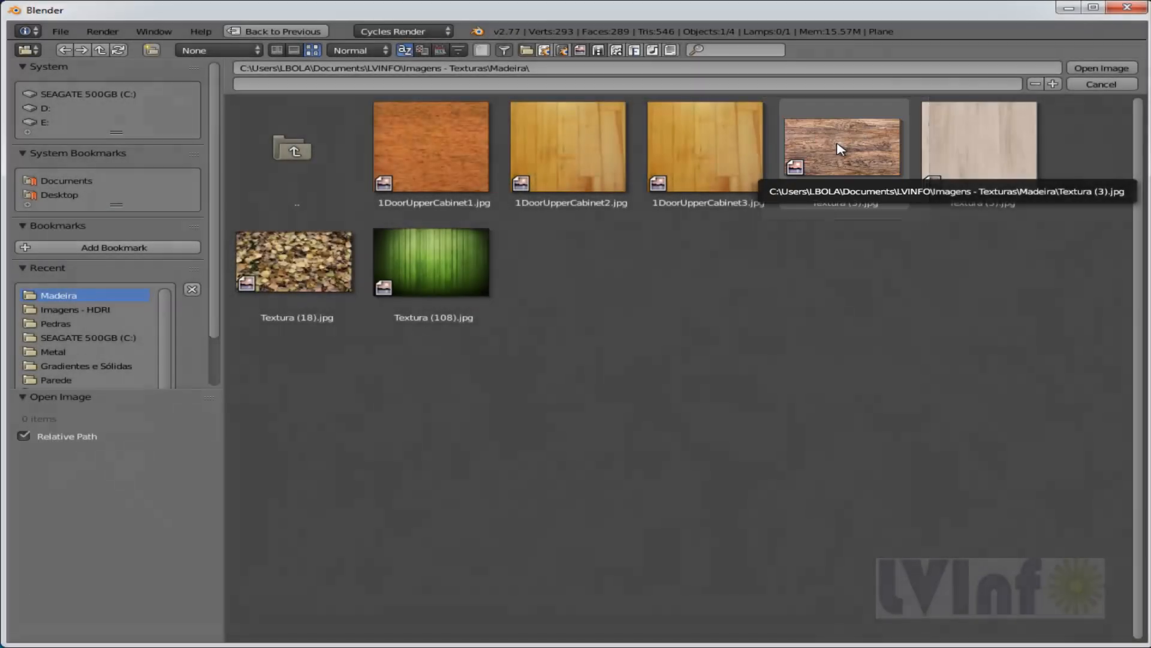
pyautogui.click(840, 147)
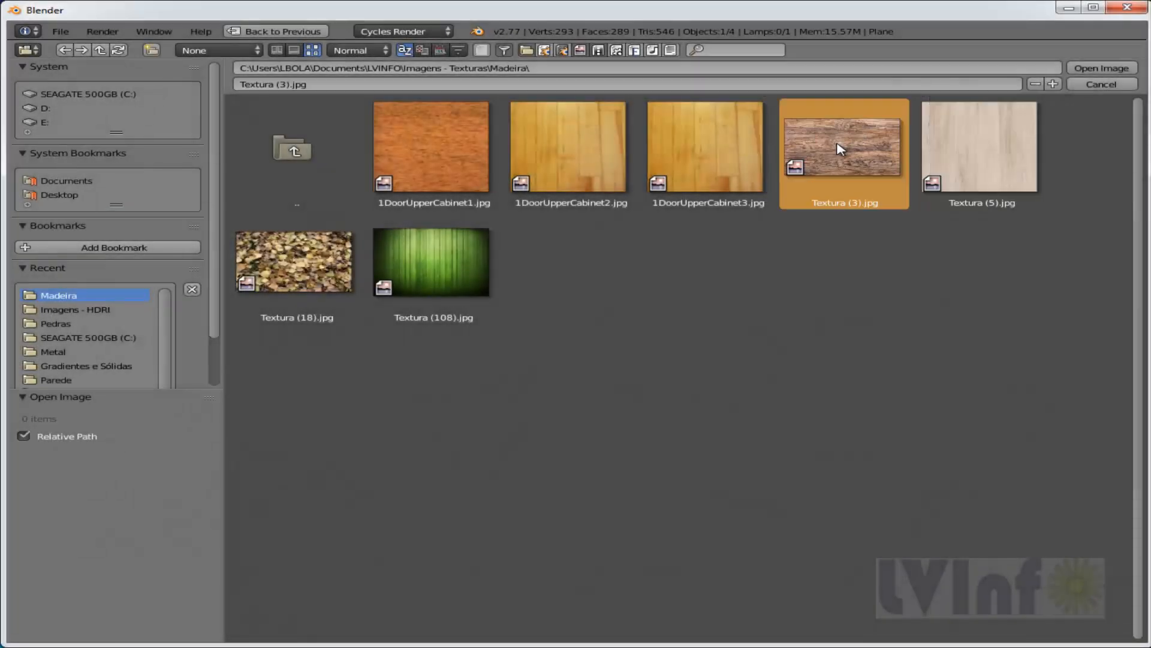
pyautogui.click(1127, 70)
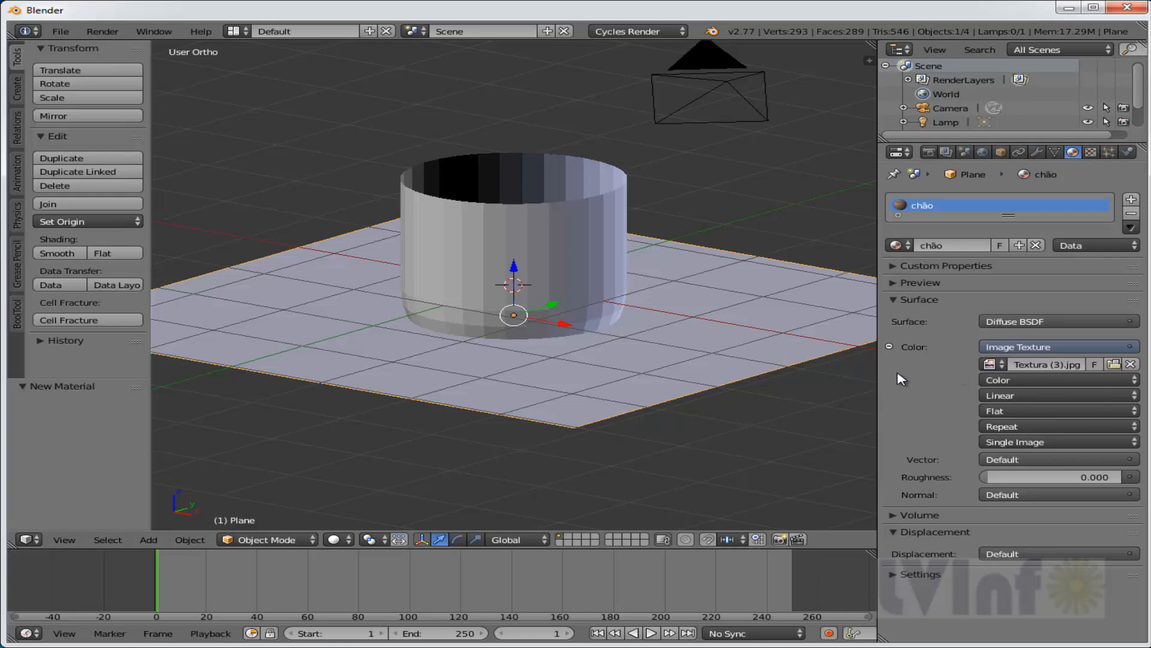
pyautogui.click(350, 539)
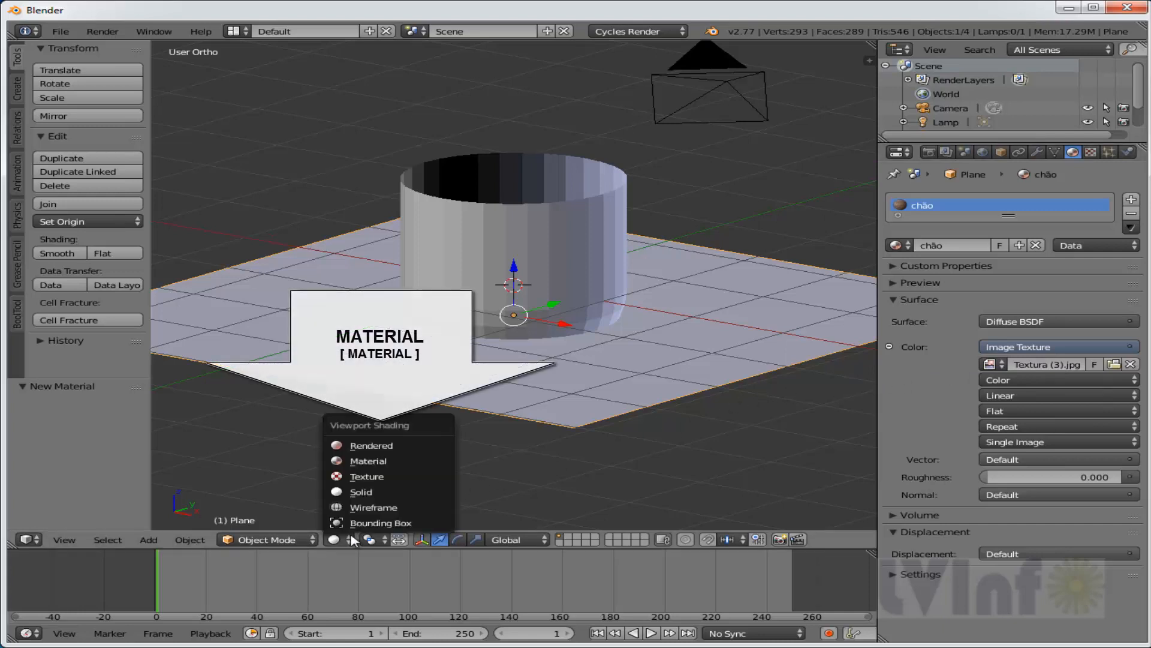
pyautogui.click(368, 461)
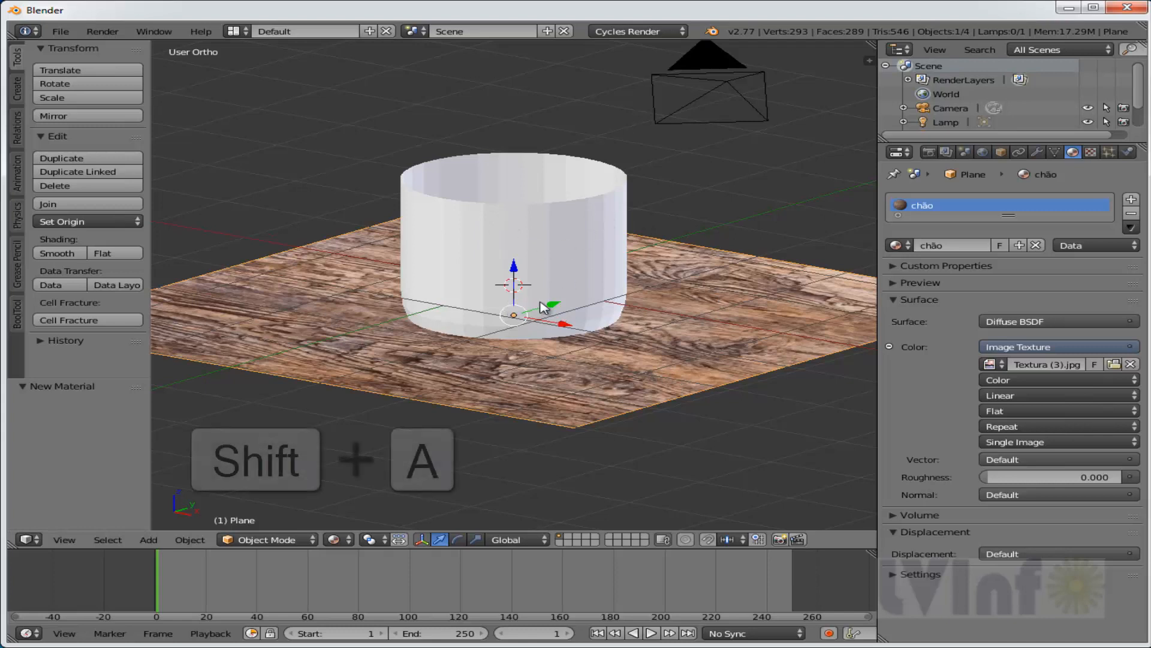
# Add a second plane mesh with radius 1 at the scene's origin, inside the cup.
pyautogui.hotkey('shift', 'a')
pyautogui.moveTo(543, 307)
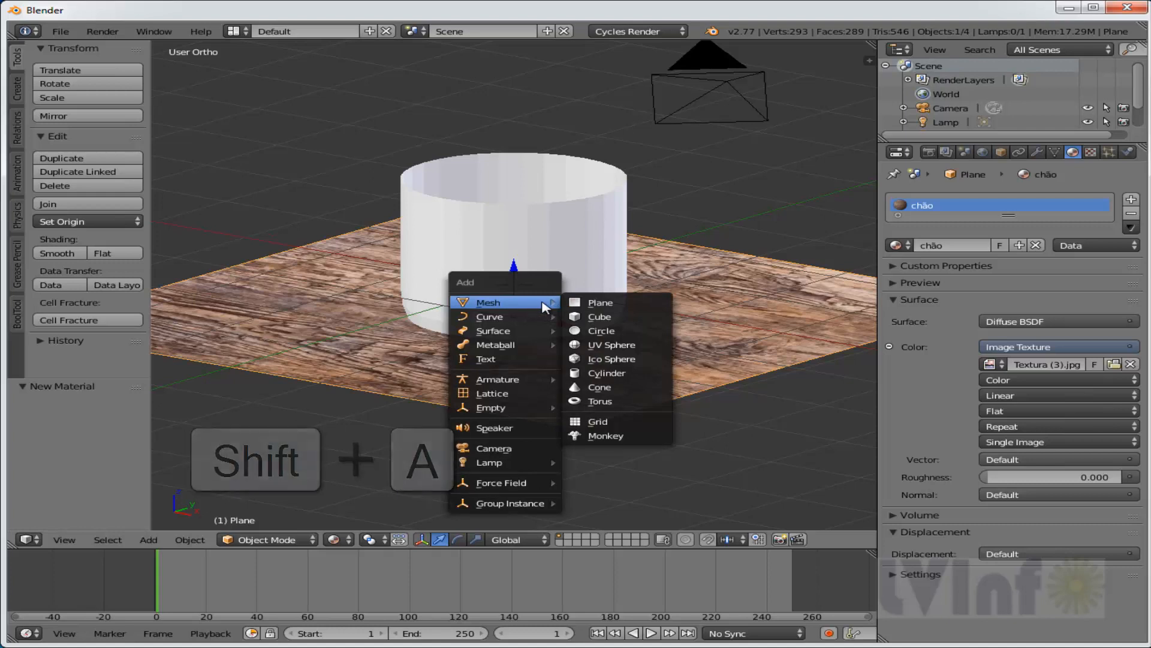
pyautogui.click(609, 304)
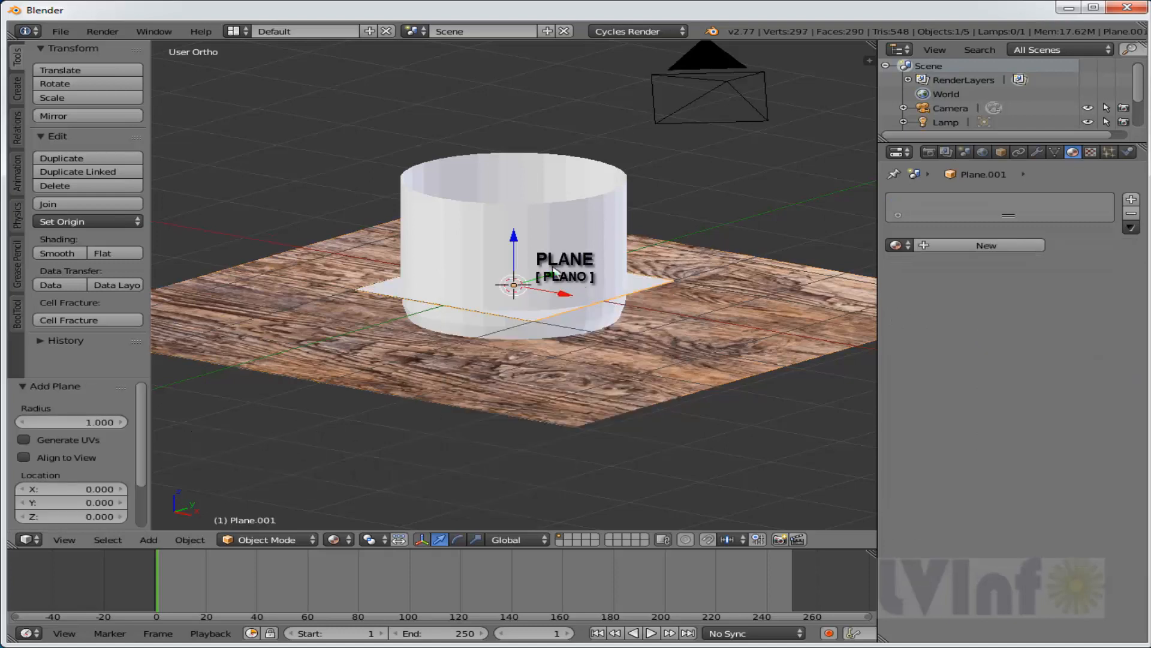
# Raise the new plane along the Z axis to about 4.67 units, high above the cup.
pyautogui.press('g')
pyautogui.press('z')
pyautogui.moveTo(502, 165); pyautogui.dragTo(501, 74)
pyautogui.scroll(-5, 659, 343)
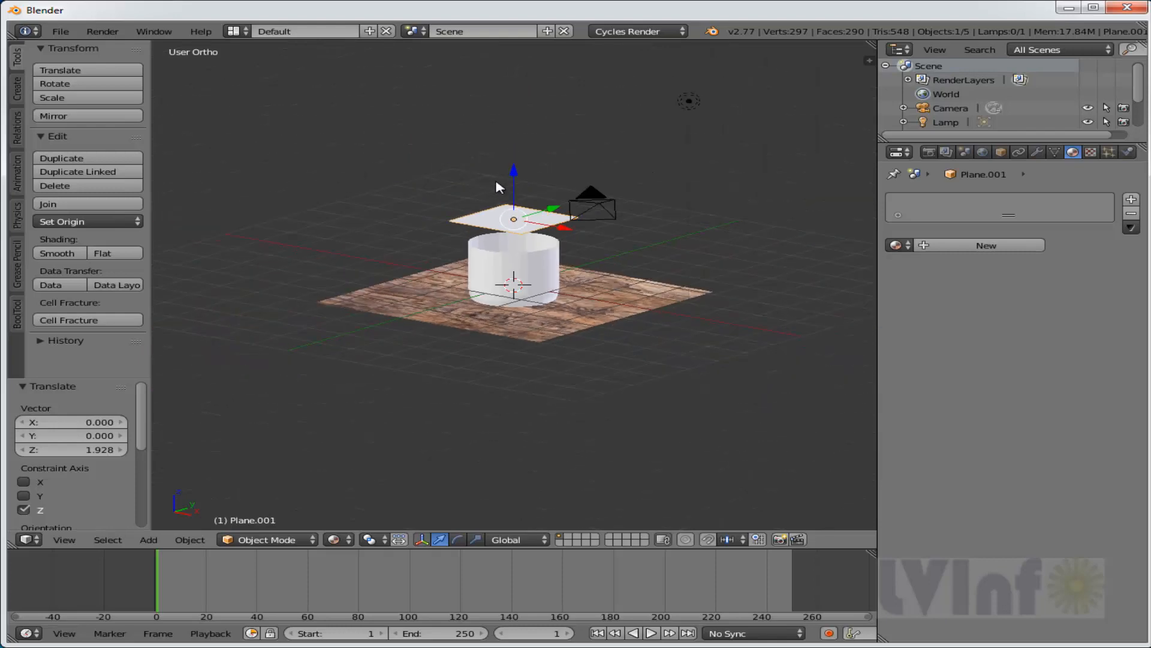
pyautogui.press('g')
pyautogui.press('z')
pyautogui.click(522, 84)
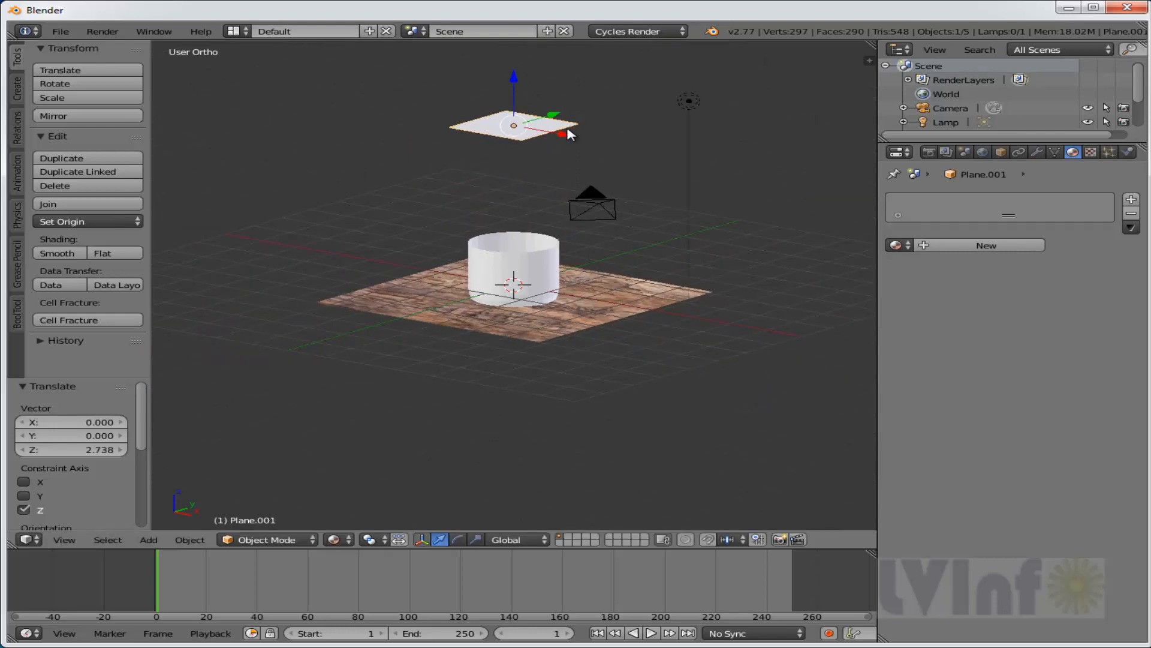
# Offset the raised plane about 3.37 units along X and 1.62 along Y, and tilt it about the Y axis toward the cup.
pyautogui.moveTo(568, 139); pyautogui.dragTo(699, 173)
pyautogui.press('r')
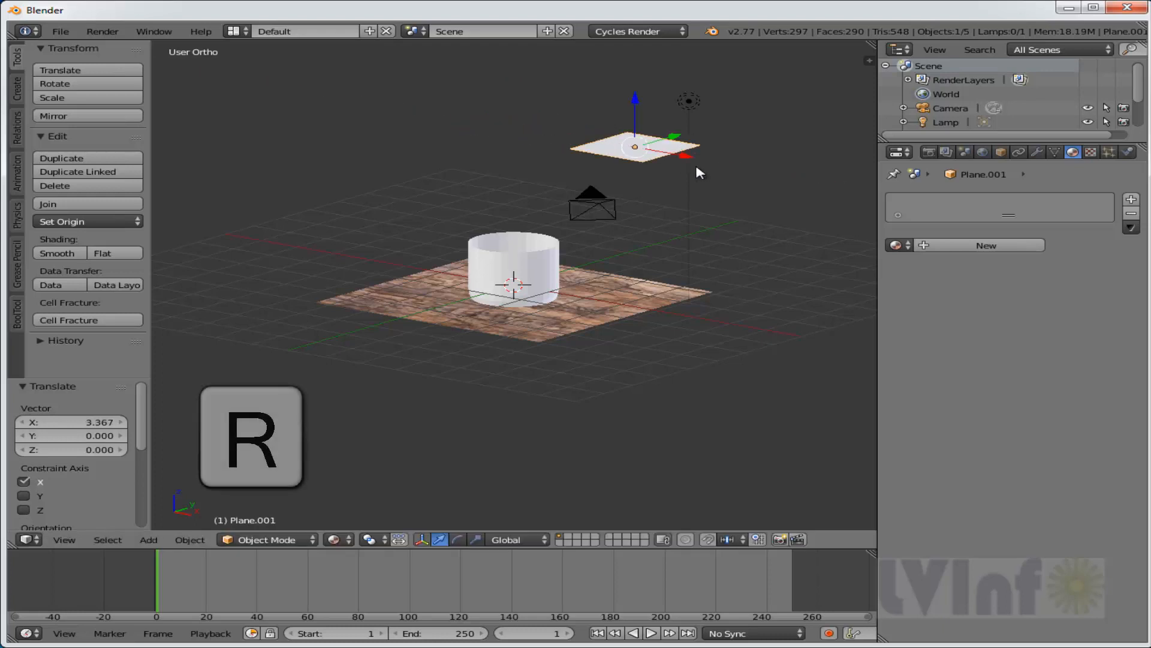
pyautogui.press('y')
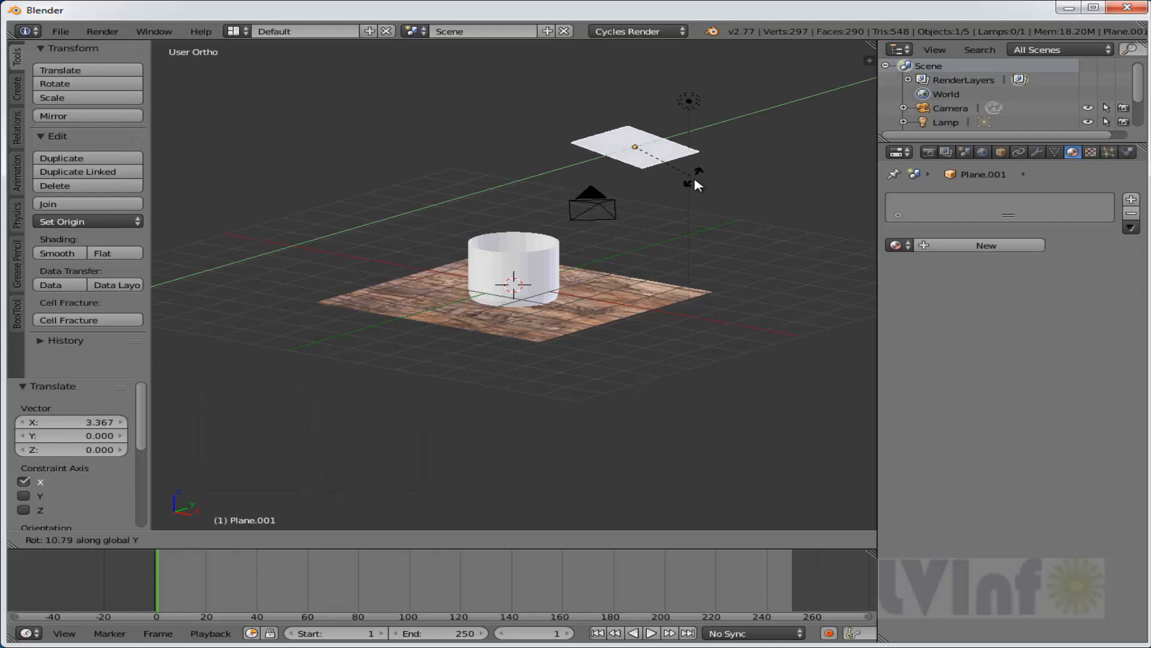
pyautogui.click(694, 191)
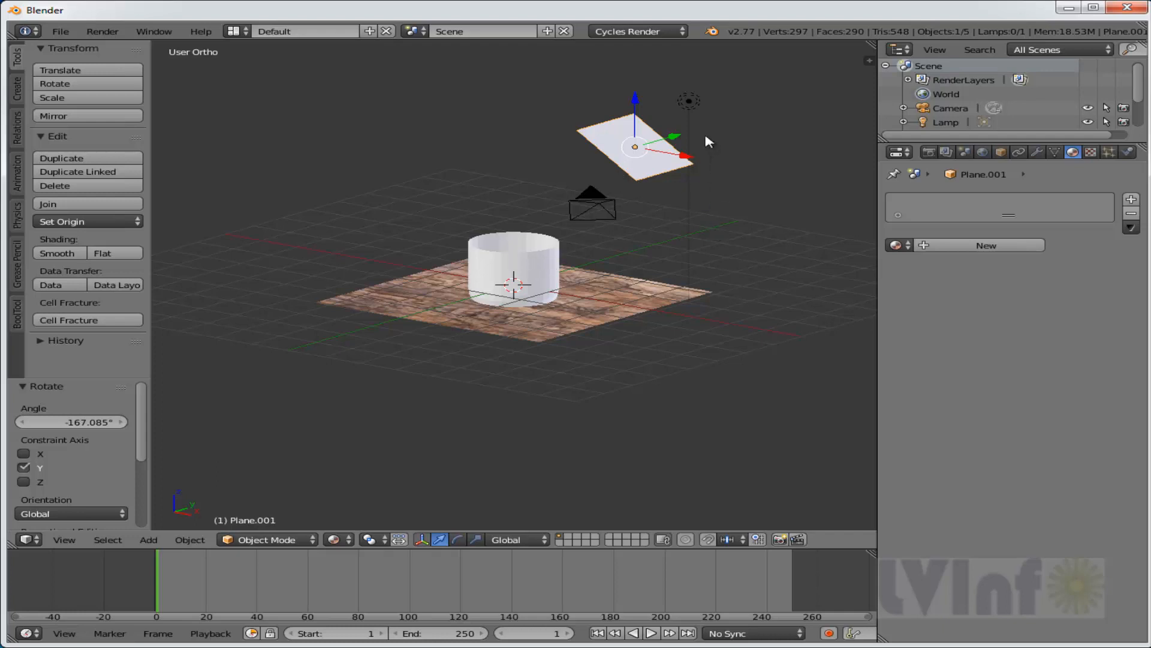
pyautogui.moveTo(677, 141); pyautogui.dragTo(722, 126)
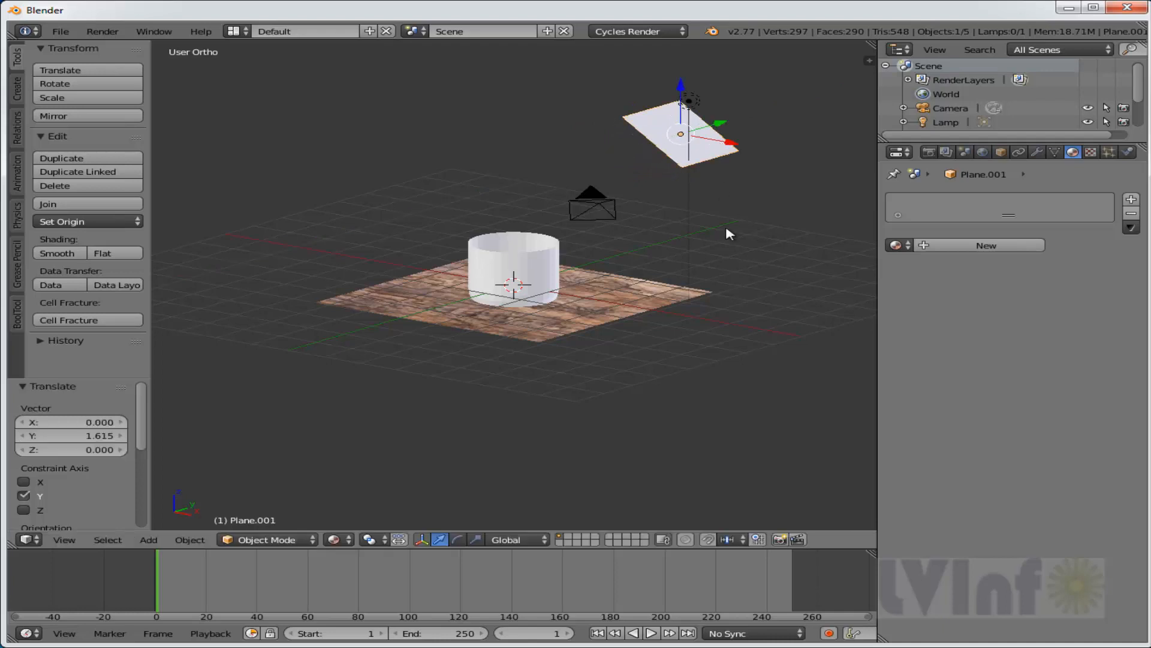
# Give the tilted plane a new material with an Emission surface and a strength of 10.
pyautogui.moveTo(730, 233)
pyautogui.mouseDown(button='middle')
pyautogui.moveTo(674, 234)
pyautogui.moveTo(745, 234)
pyautogui.mouseUp(button='middle')
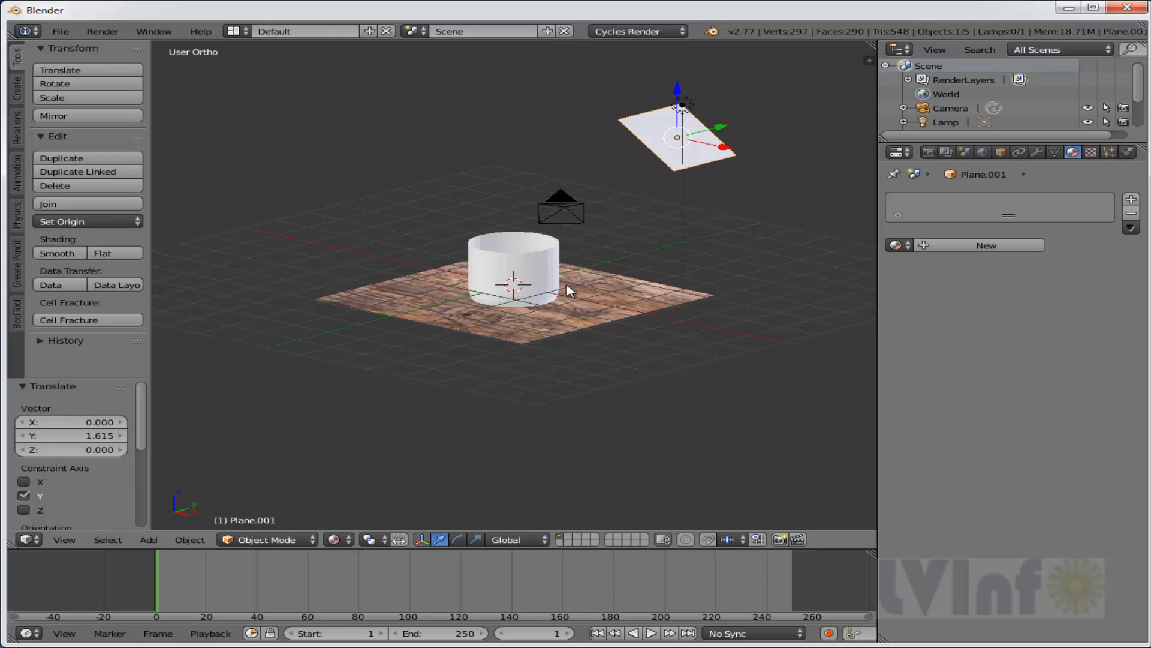
pyautogui.moveTo(609, 297); pyautogui.dragTo(654, 246, button='middle')
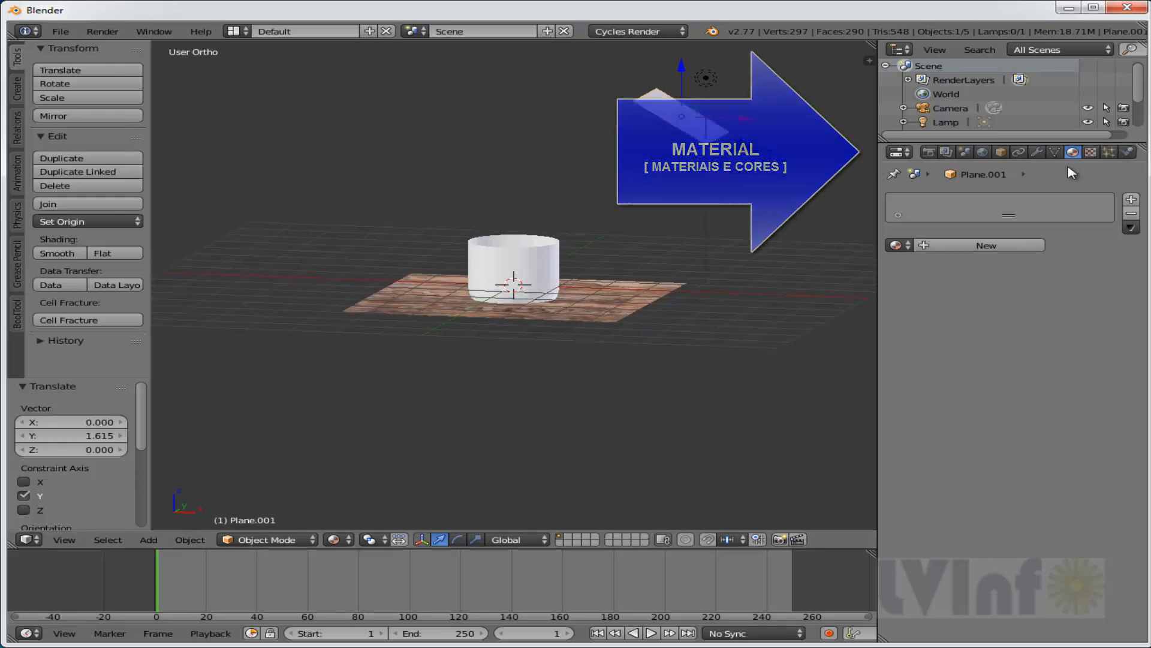
pyautogui.click(995, 246)
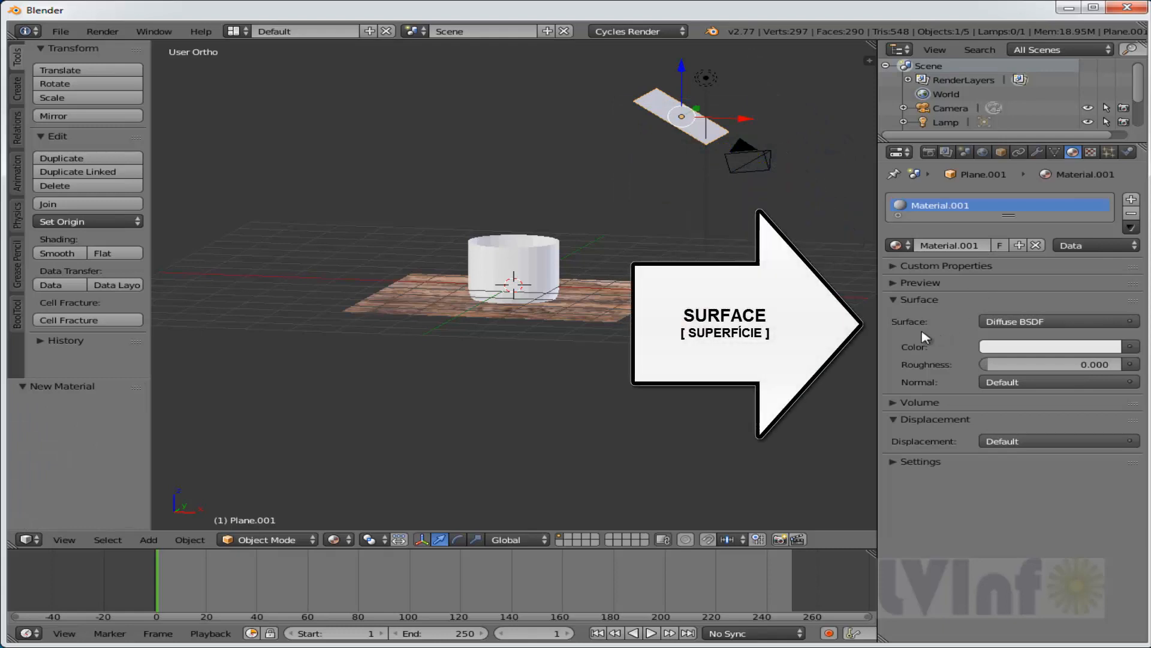
pyautogui.click(1132, 322)
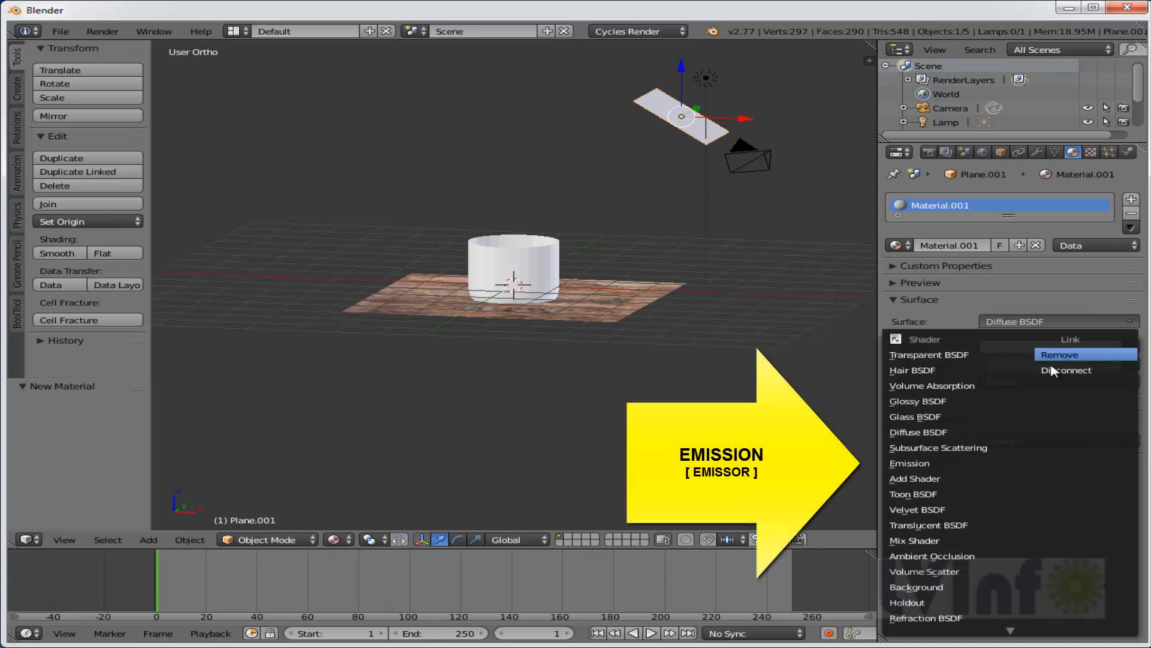
pyautogui.click(926, 465)
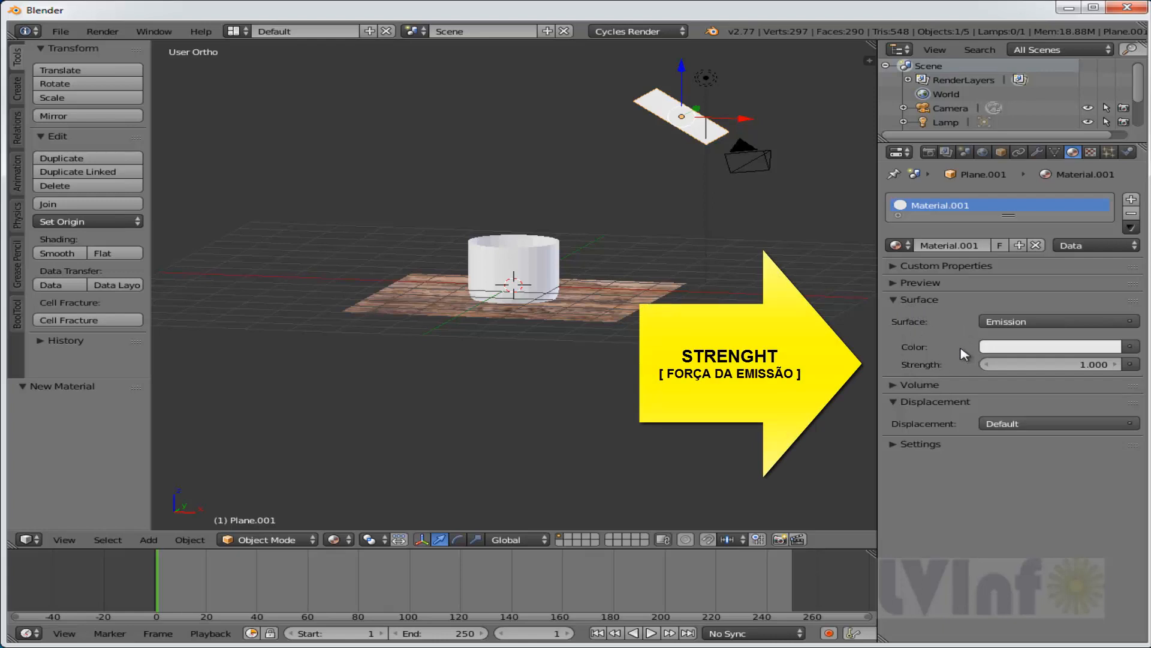
pyautogui.click(1063, 365)
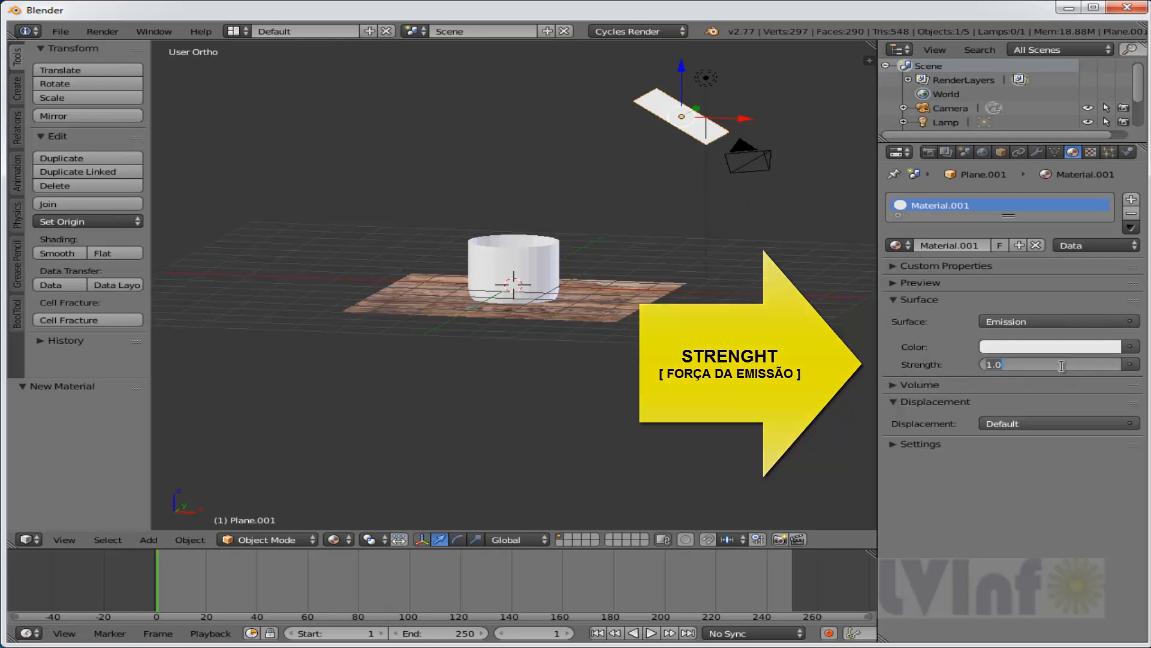
pyautogui.write('10')
pyautogui.press('Return')
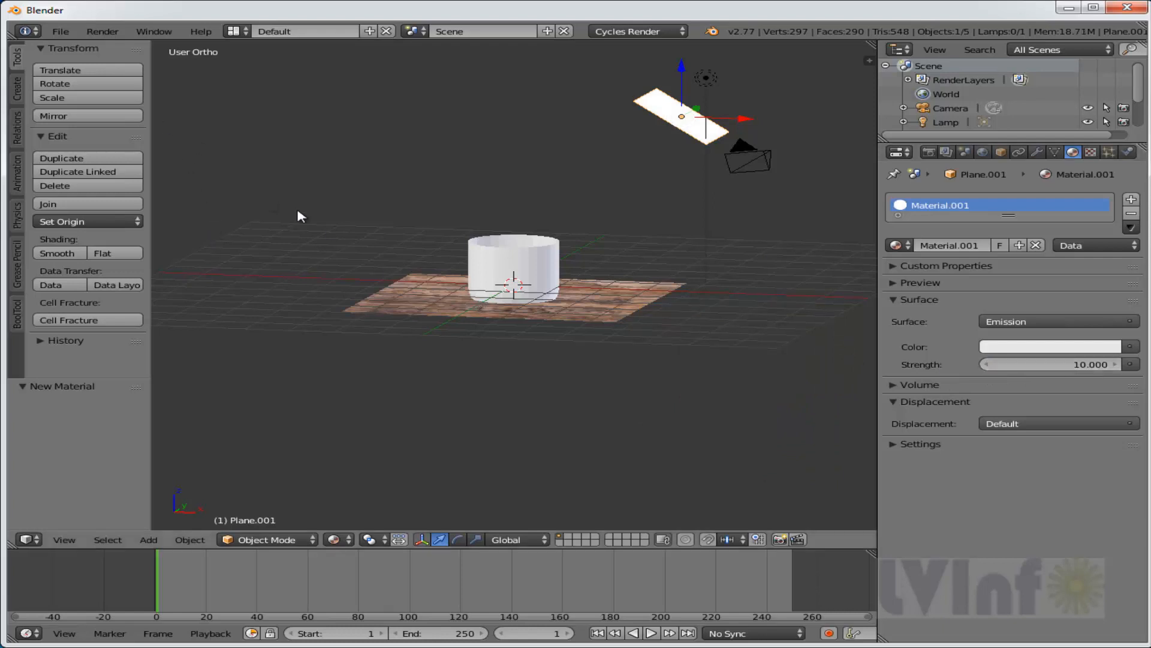
# Render a still image to check the scene's lighting, and return to the 3D view.
pyautogui.click(103, 33)
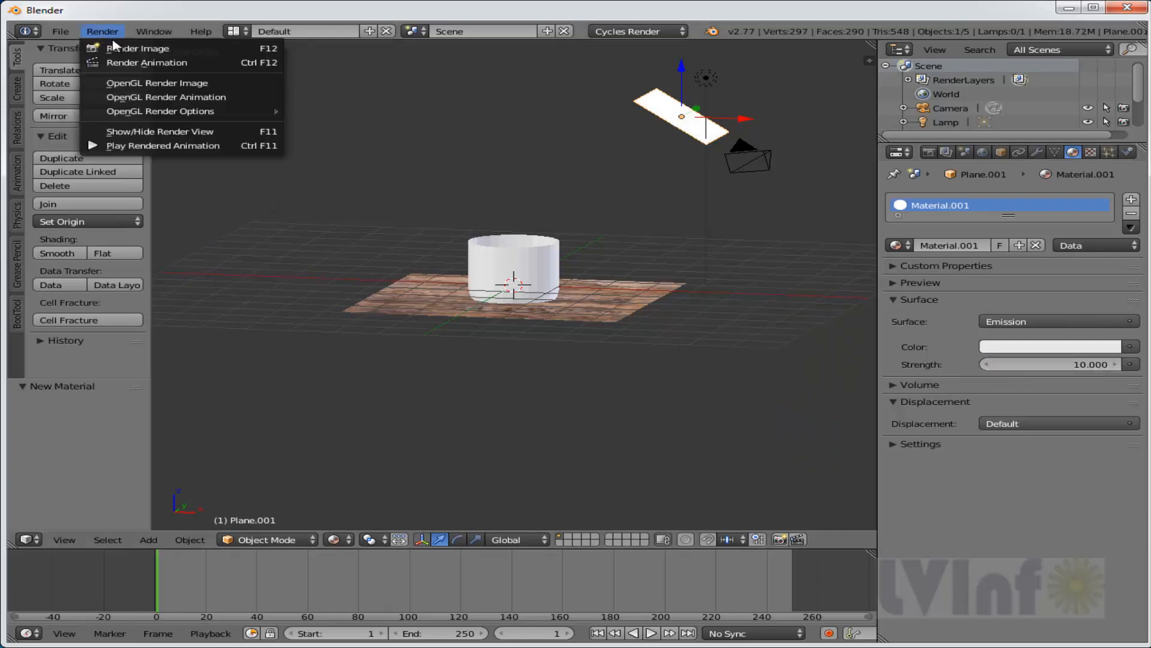
pyautogui.click(116, 46)
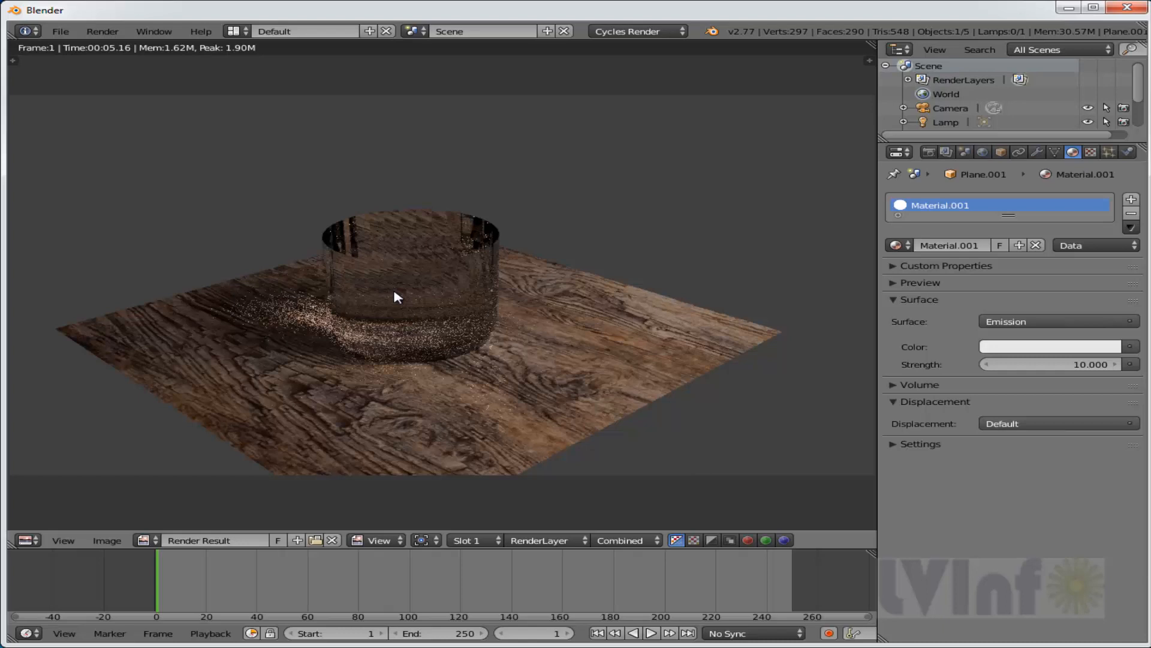
pyautogui.press('Escape')
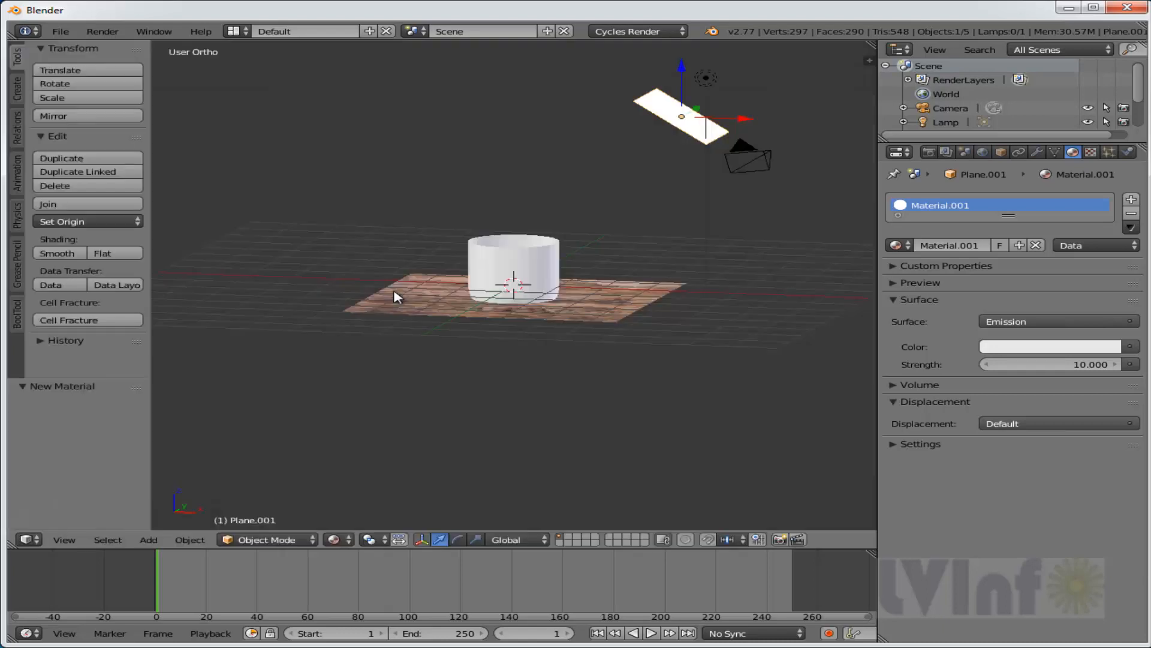
# Look through the scene camera and enable Lock Camera to View.
pyautogui.click(66, 540)
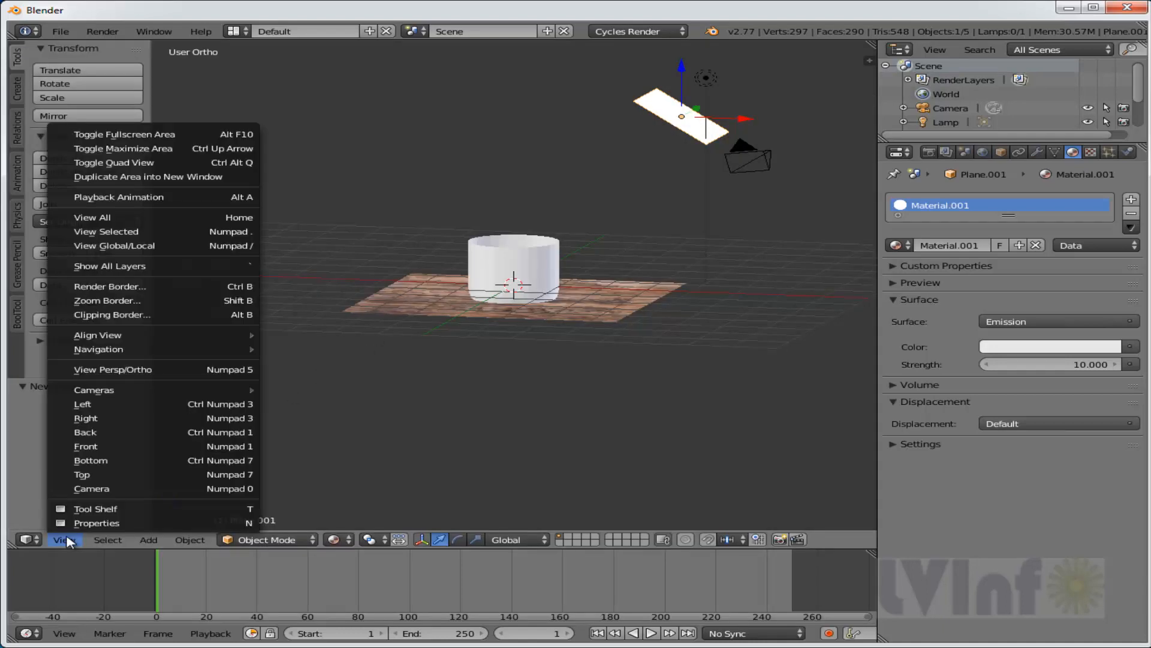
pyautogui.click(90, 489)
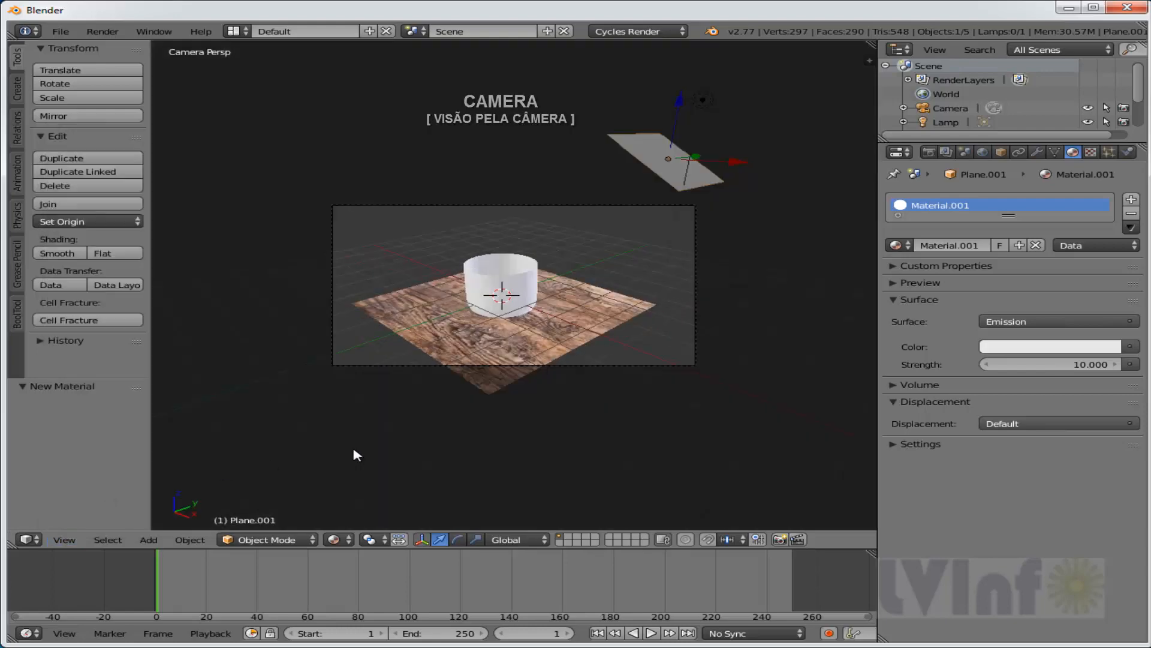
pyautogui.scroll(3, 501, 433)
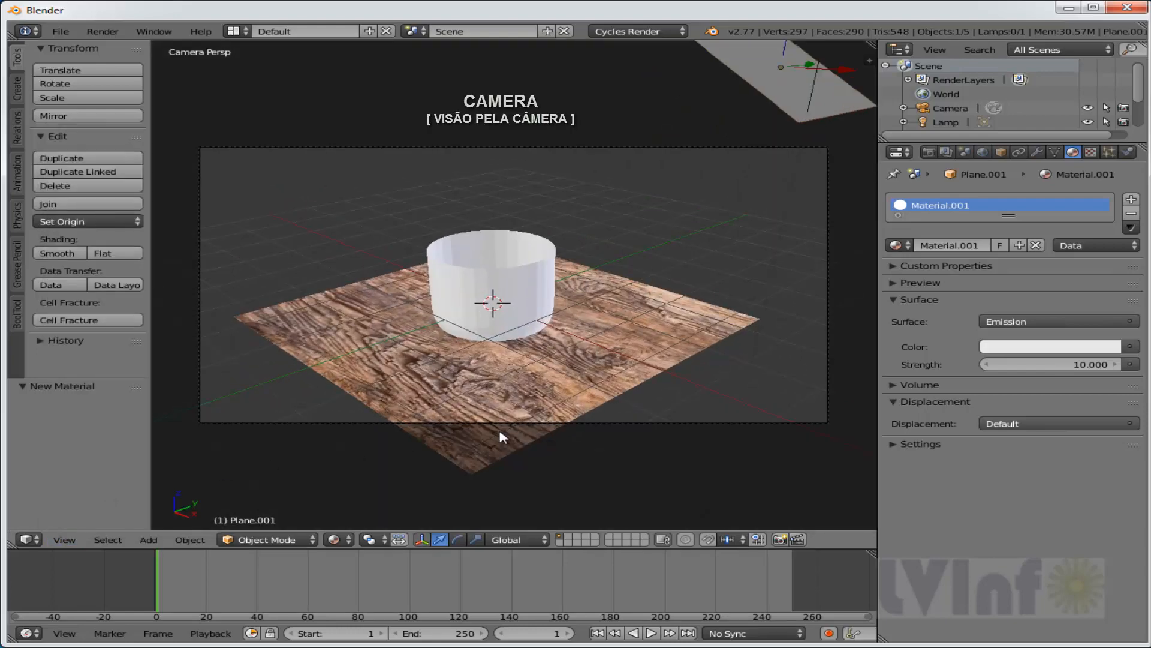
pyautogui.press('n')
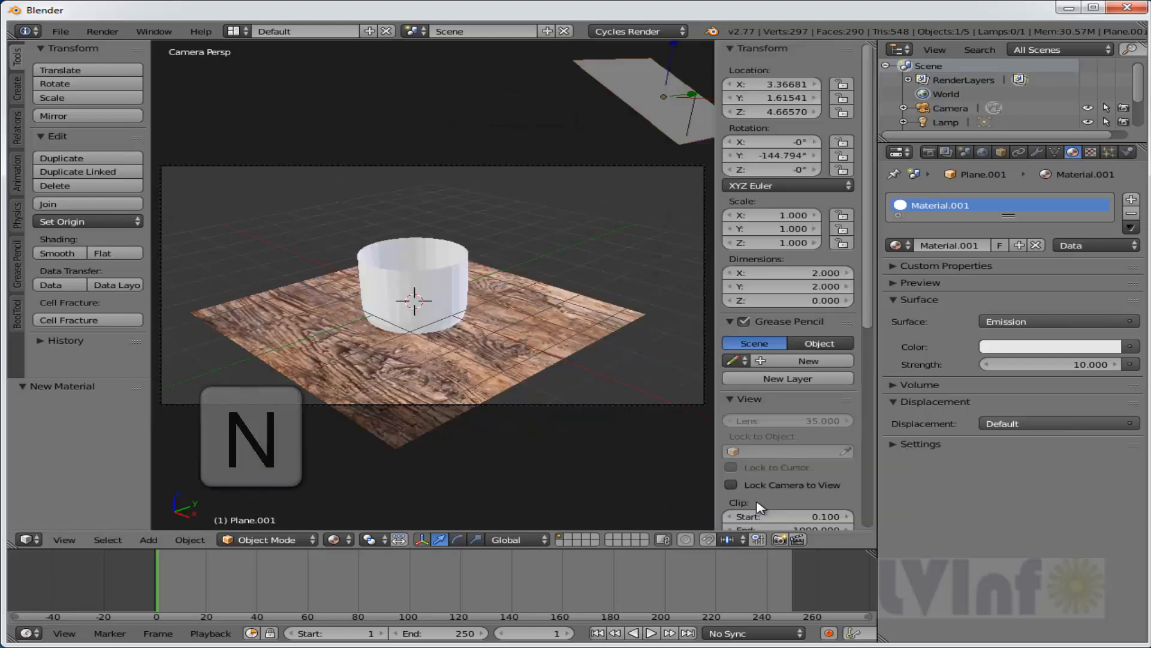
pyautogui.click(731, 486)
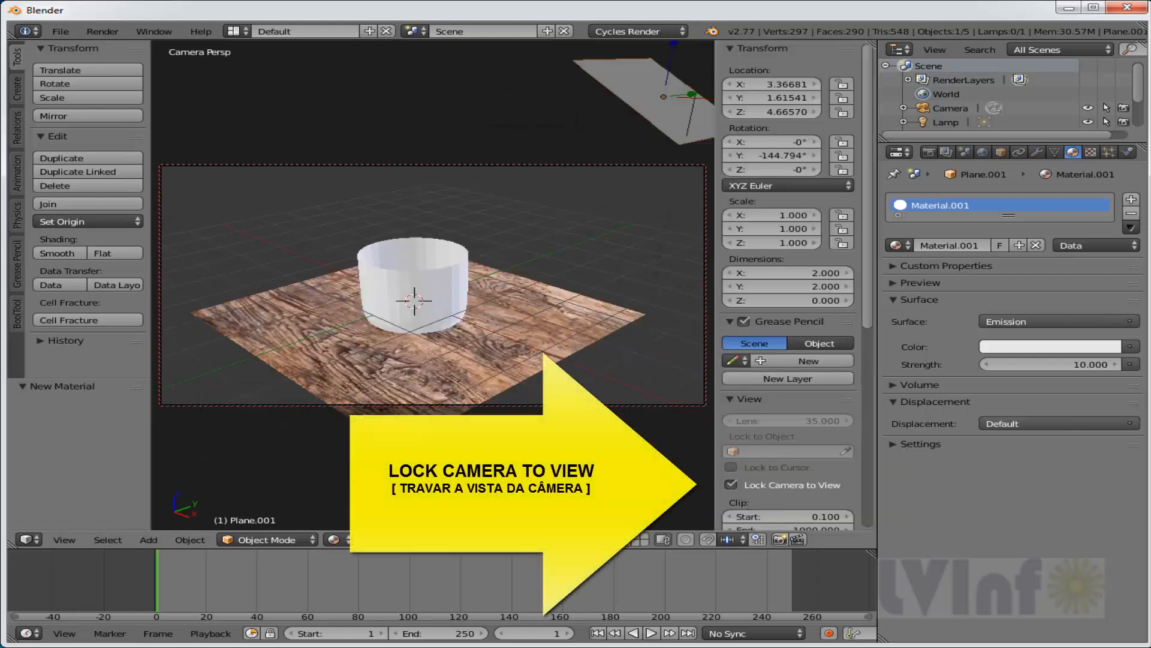
pyautogui.press('n')
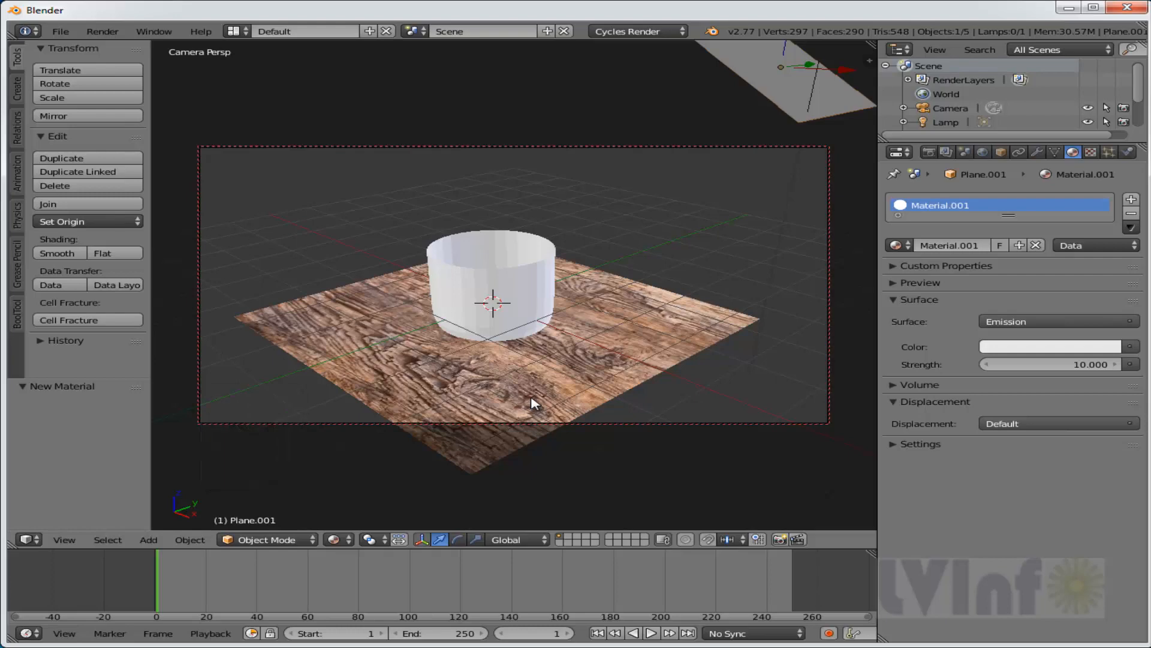
# Reframe the locked camera closer to the cup from a lower angle.
pyautogui.scroll(3, 534, 404)
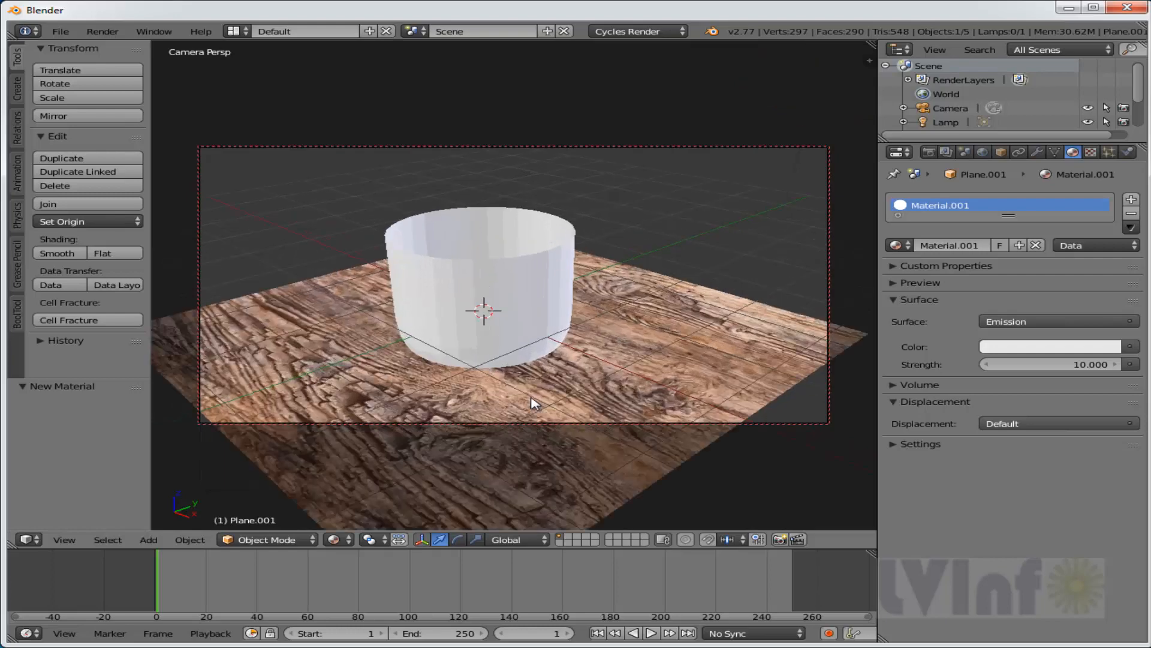
pyautogui.moveTo(515, 373); pyautogui.dragTo(675, 352, button='middle')
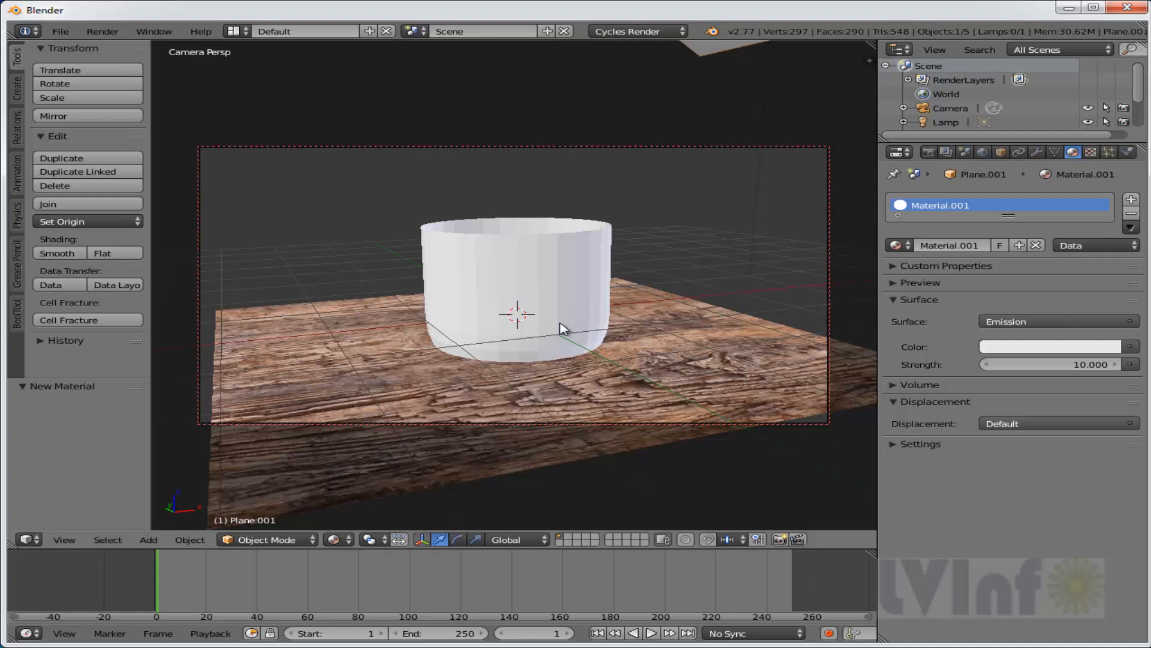
pyautogui.scroll(2, 564, 328)
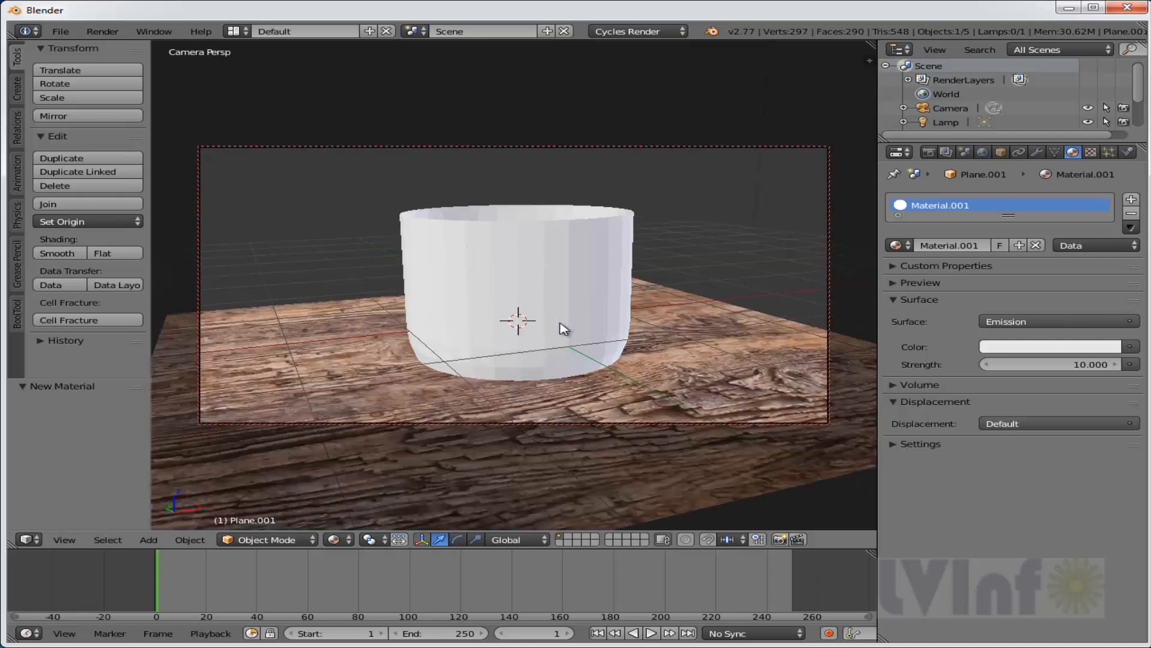
# Add a Solidify modifier with a thickness of 0.1 to the cup.
pyautogui.rightClick(539, 232)
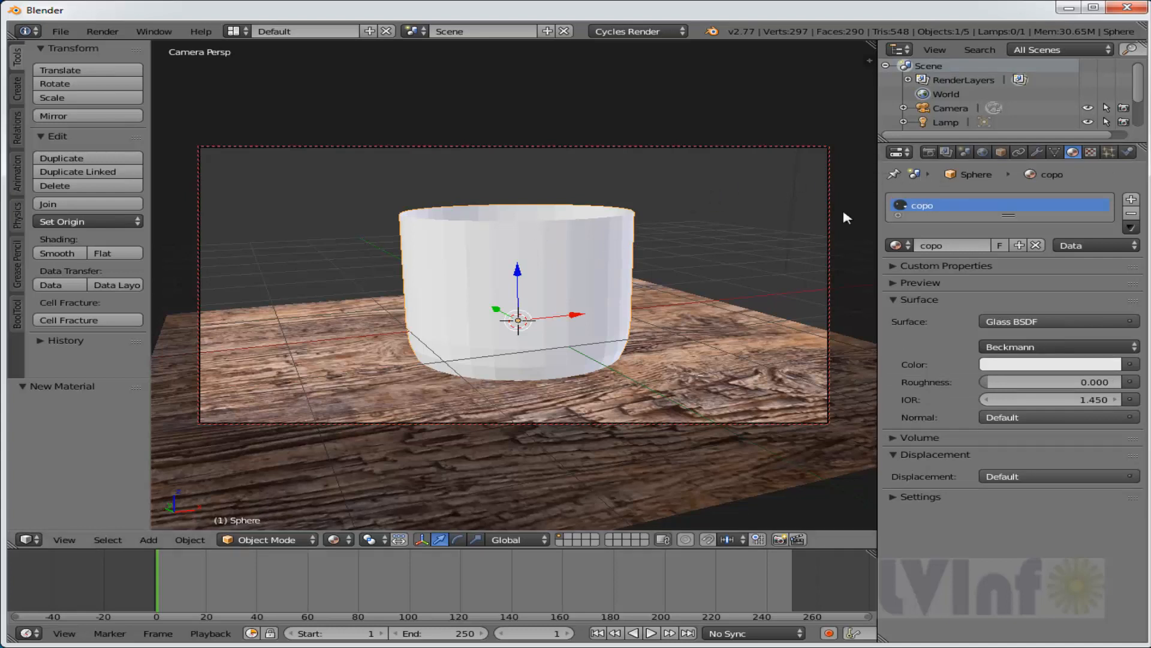
pyautogui.click(1037, 152)
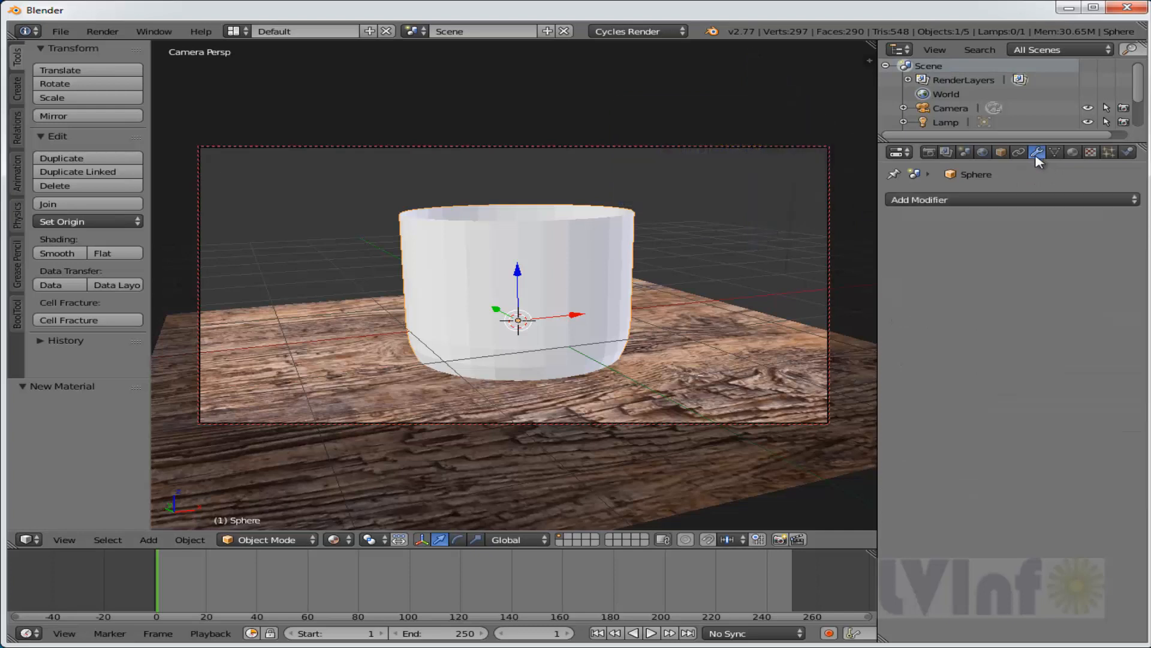
pyautogui.click(929, 202)
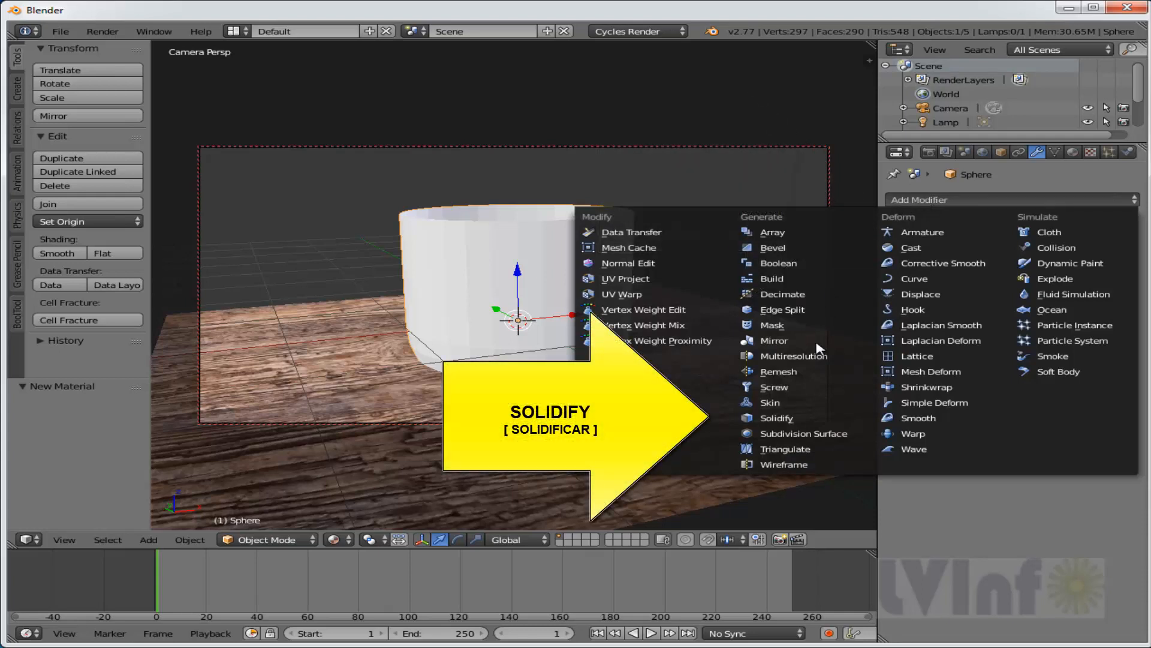
pyautogui.click(780, 418)
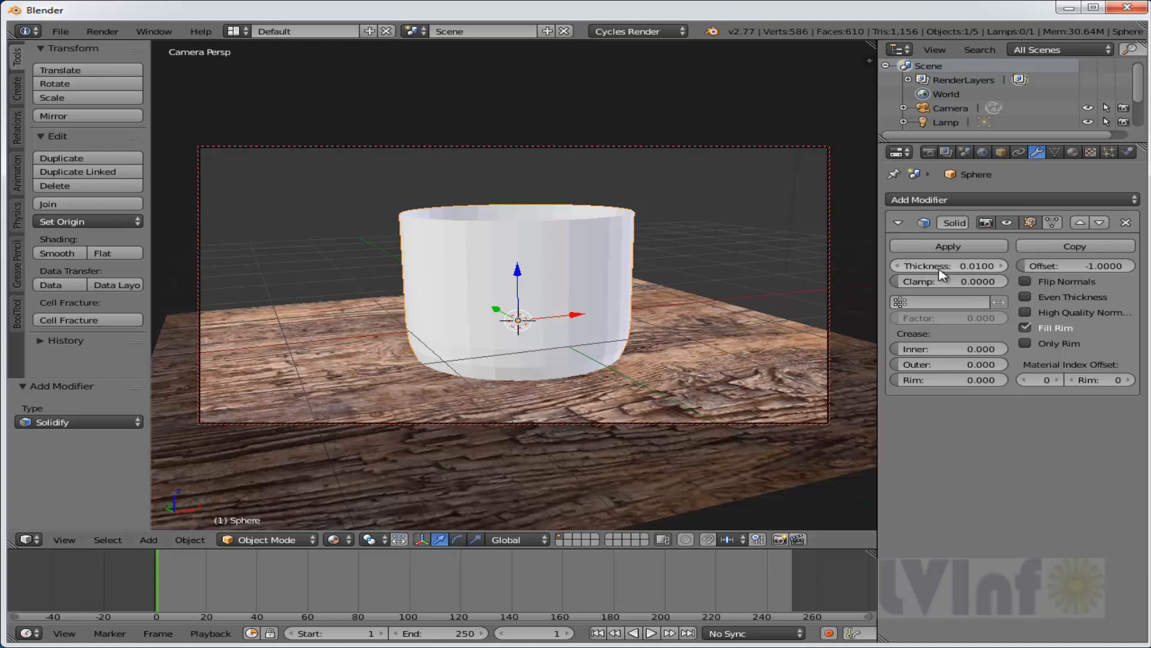
pyautogui.click(958, 266)
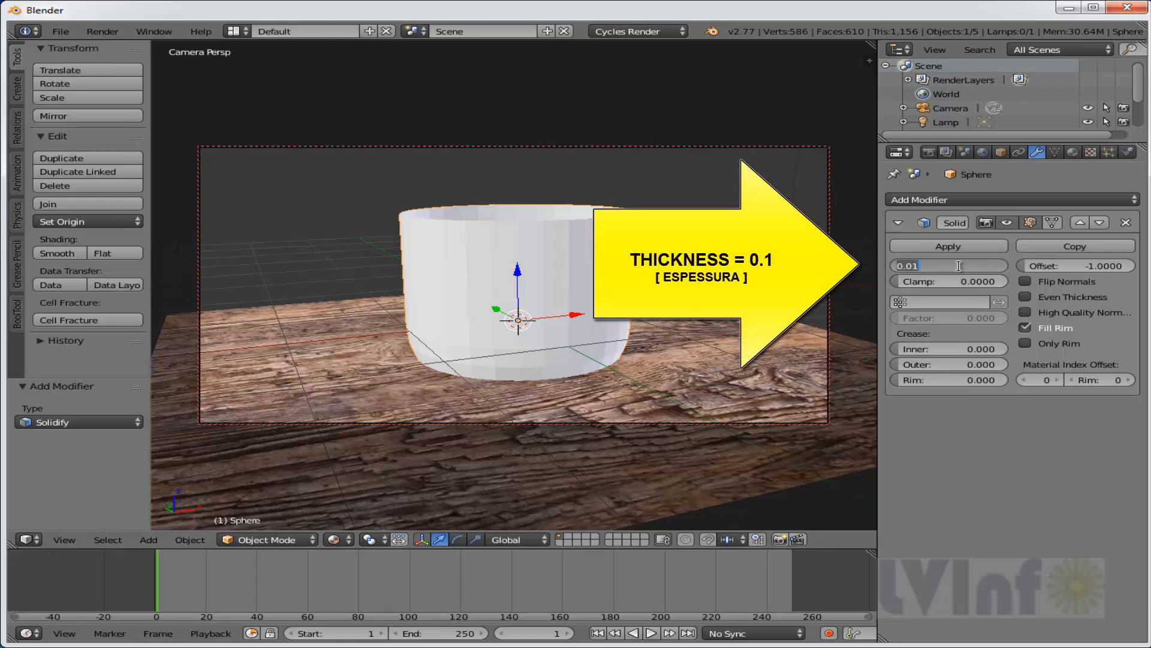
pyautogui.write('0.1')
pyautogui.press('Return')
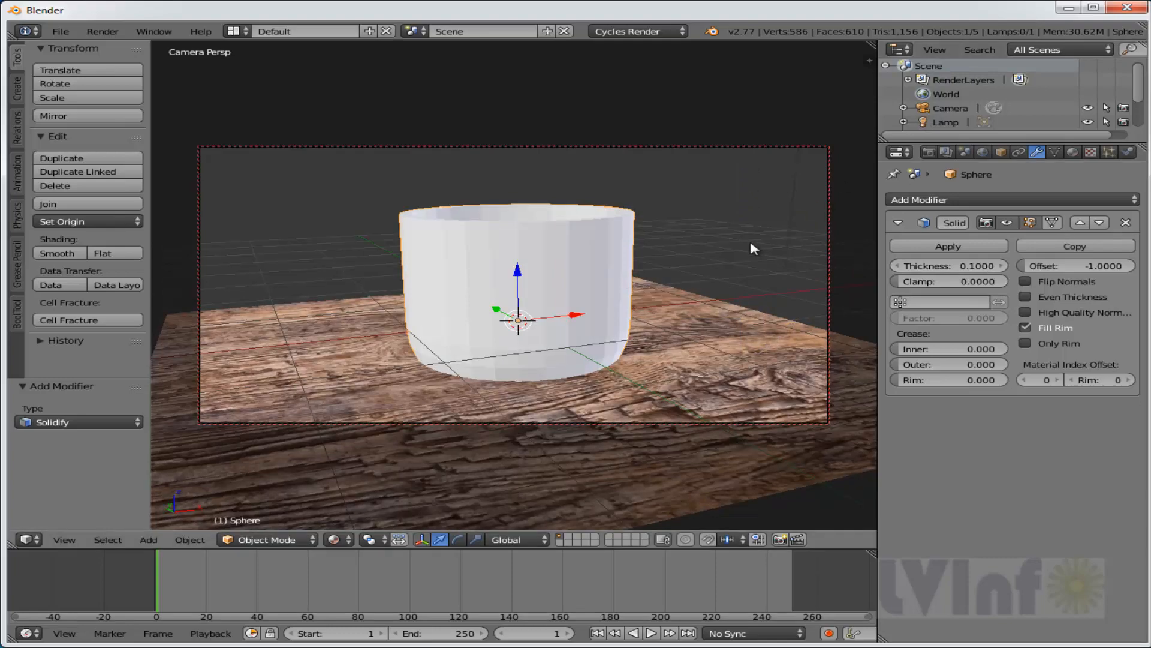
# Display the viewport in Solid shading and apply the cup's Solidify modifier.
pyautogui.moveTo(754, 248); pyautogui.dragTo(855, 283, button='middle')
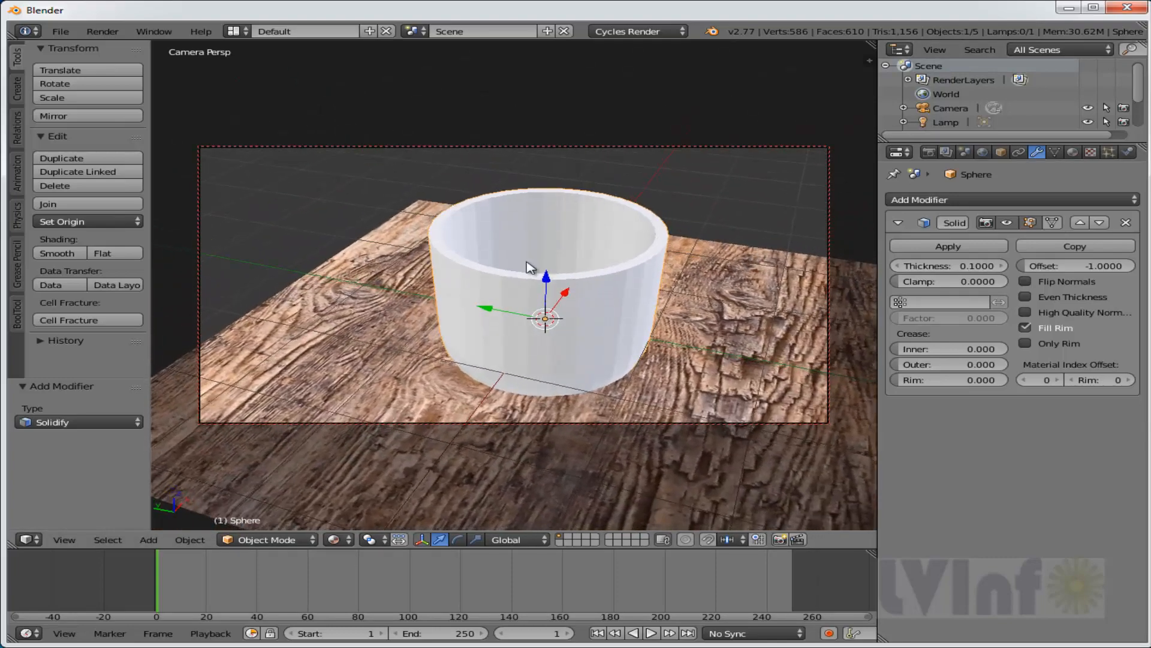
pyautogui.click(352, 541)
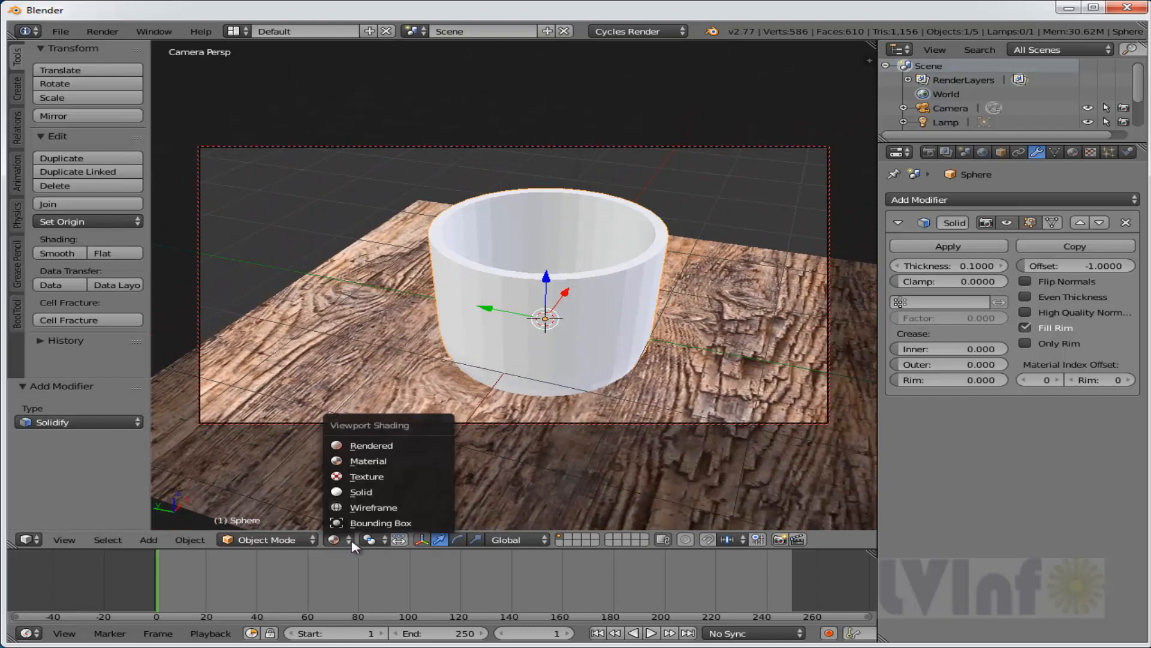
pyautogui.click(360, 492)
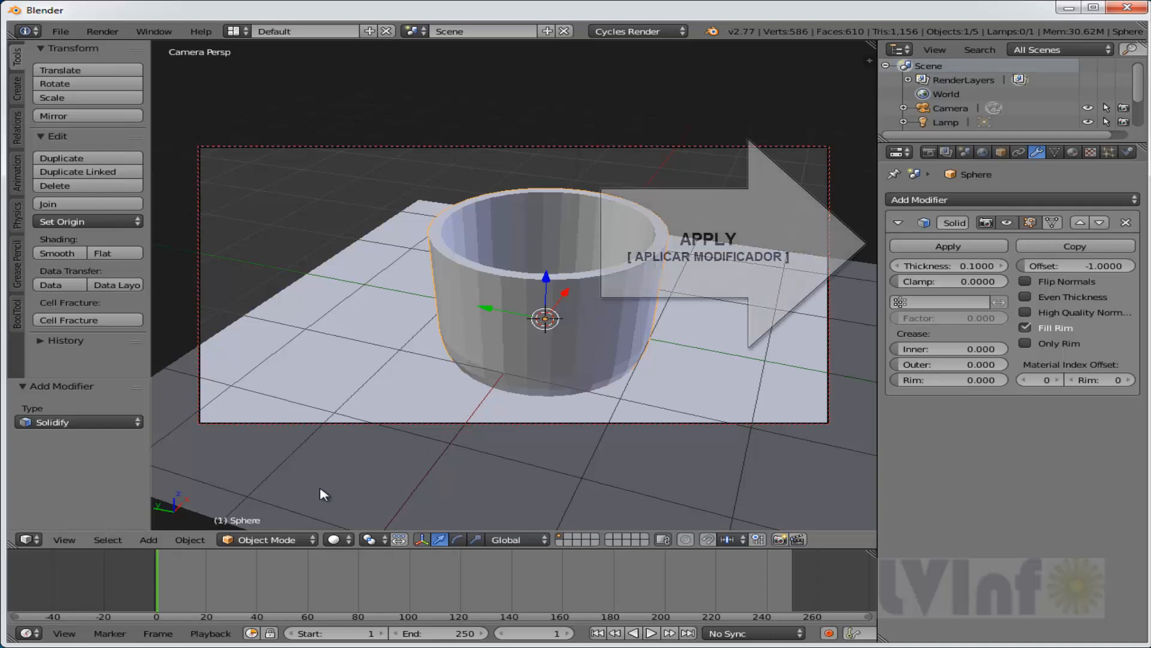
pyautogui.click(966, 246)
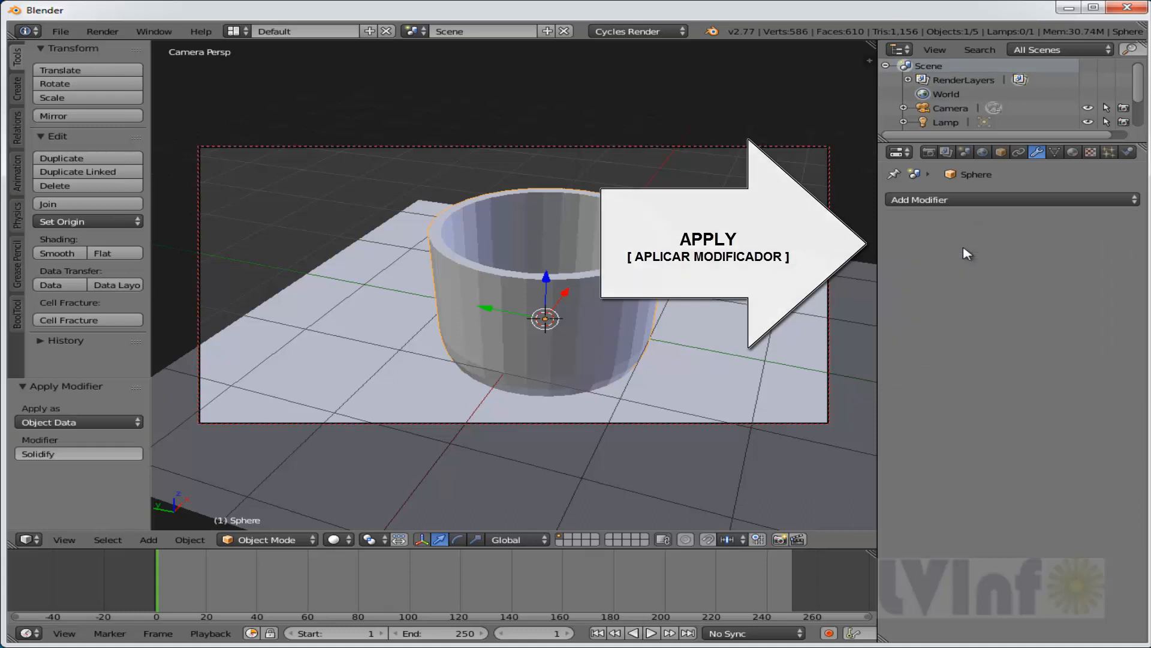
# Enter Edit Mode on the cup, select its whole mesh and remove the doubled vertices.
pyautogui.click(287, 543)
pyautogui.click(277, 513)
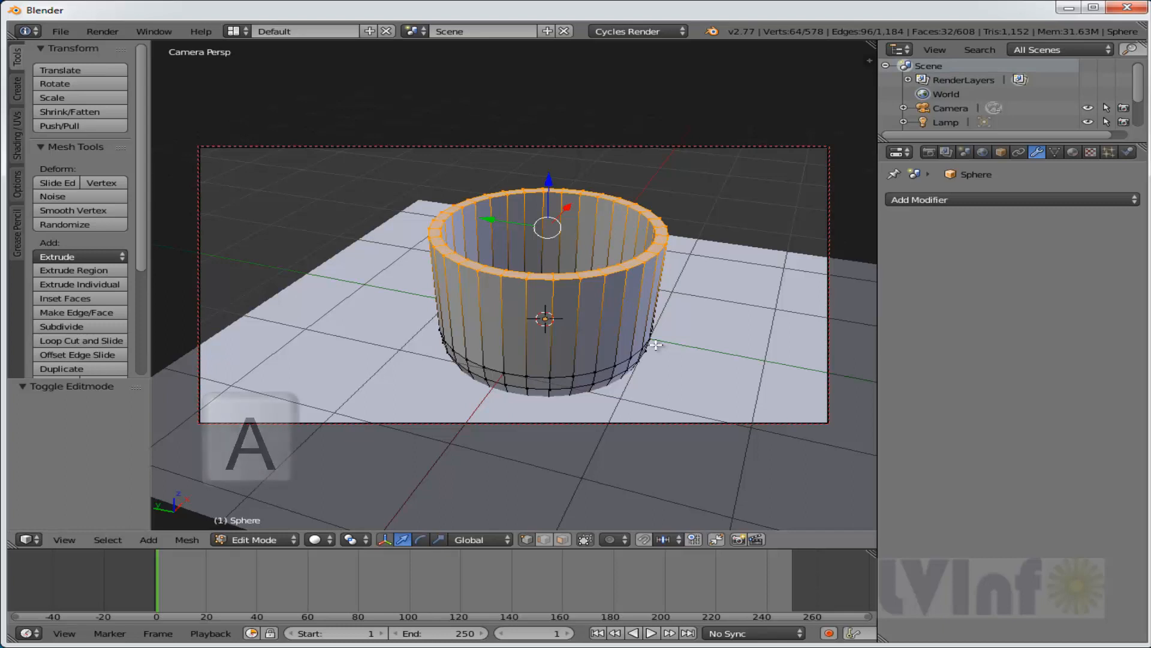
pyautogui.press('a')
pyautogui.press('a')
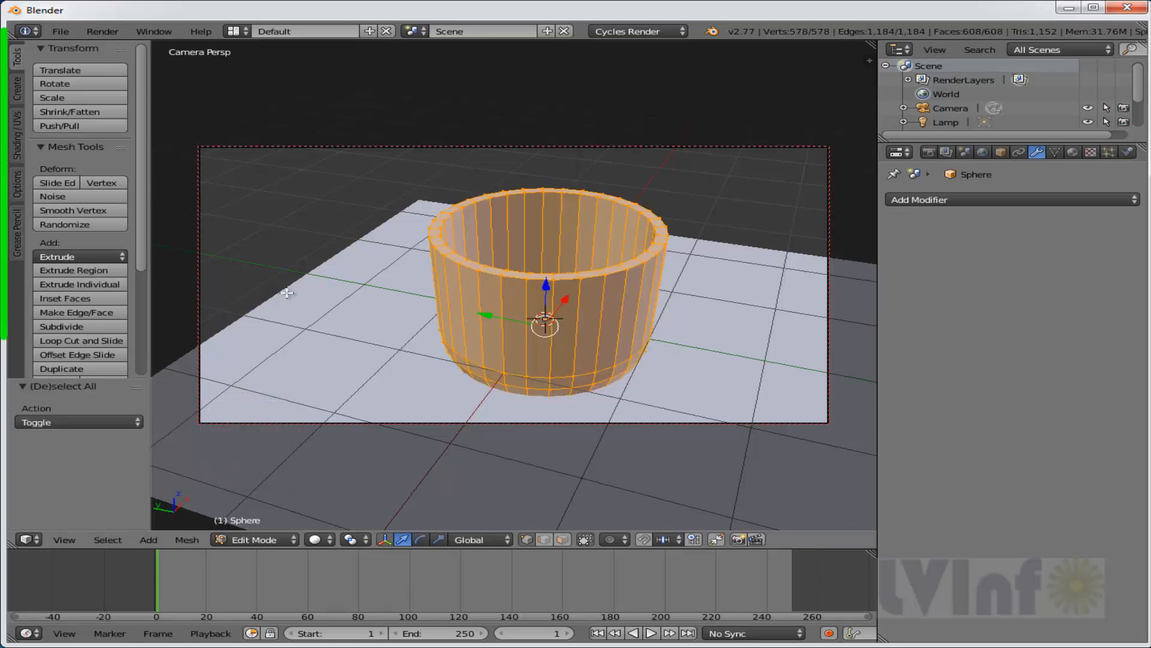
pyautogui.moveTo(145, 216)
pyautogui.mouseDown()
pyautogui.moveTo(149, 302)
pyautogui.moveTo(149, 216)
pyautogui.mouseUp()
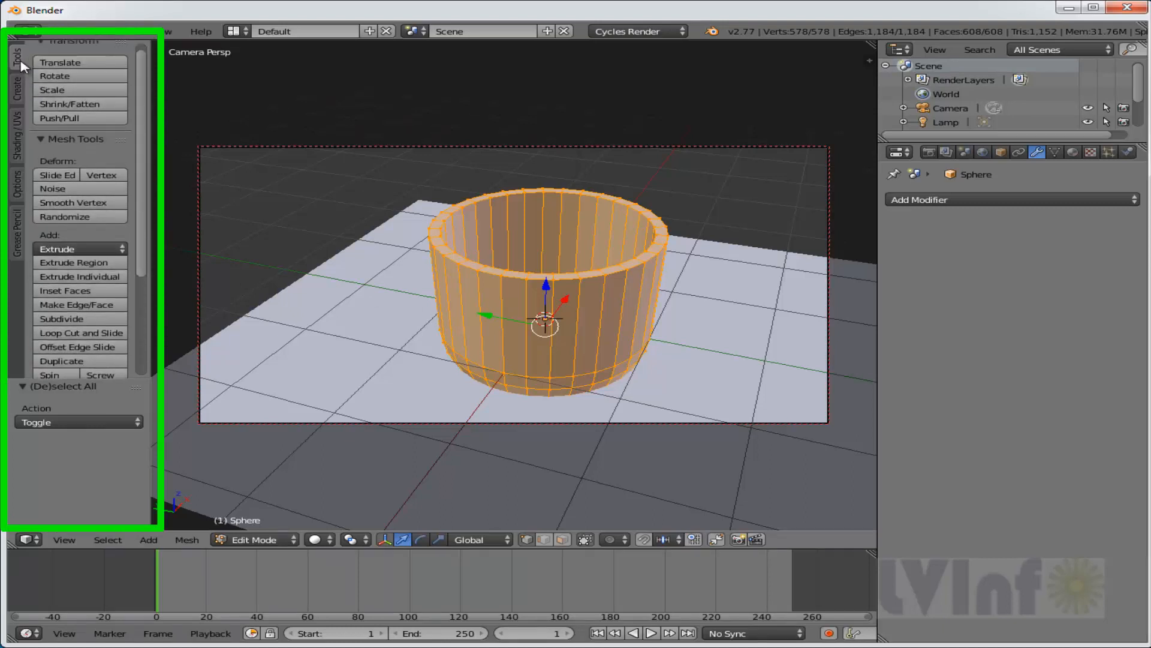
pyautogui.moveTo(147, 90); pyautogui.dragTo(149, 192)
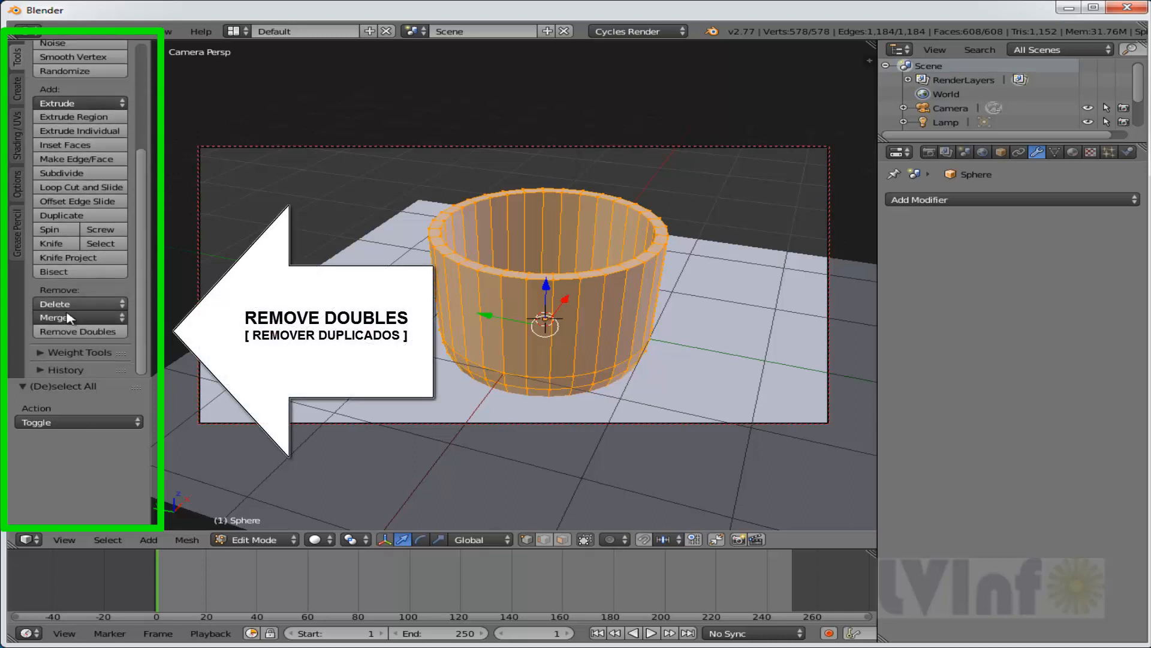
pyautogui.click(73, 340)
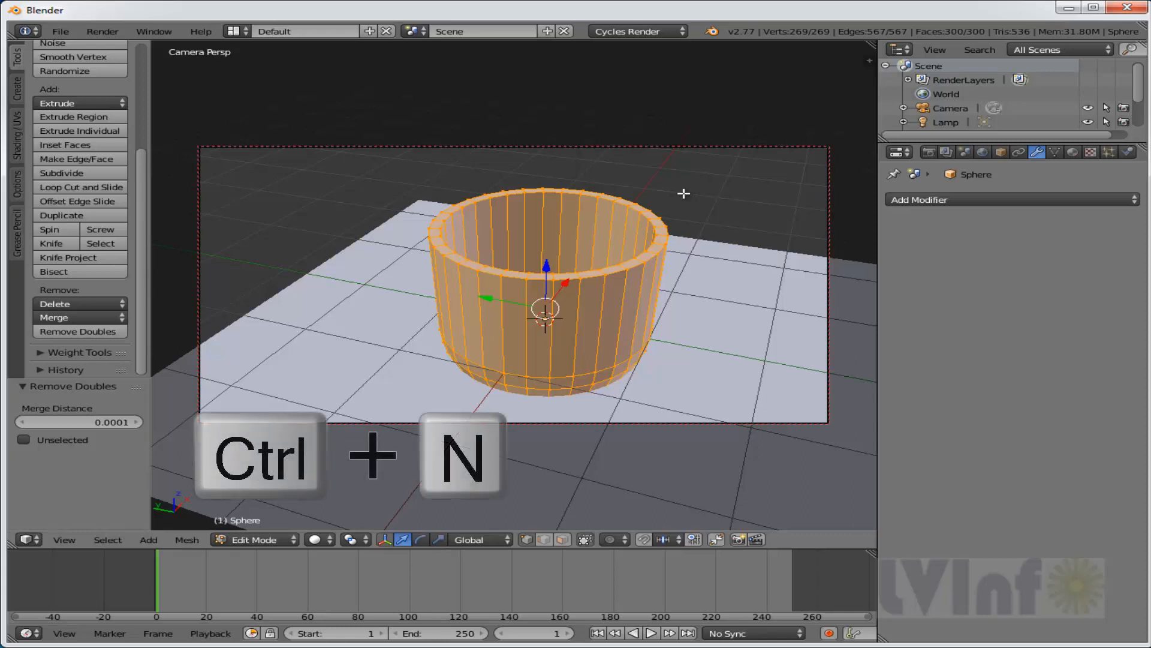
# Recalculate the cup's normals to face outward and return to Object Mode.
pyautogui.hotkey('ctrl', 'n')
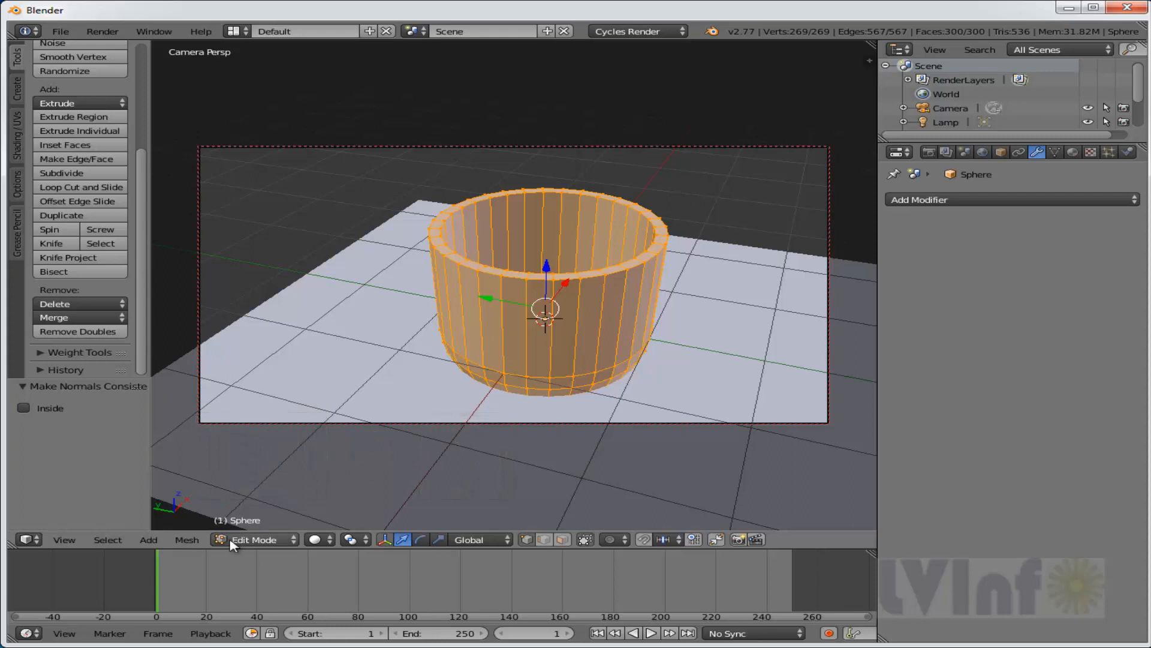
pyautogui.click(257, 539)
pyautogui.click(264, 524)
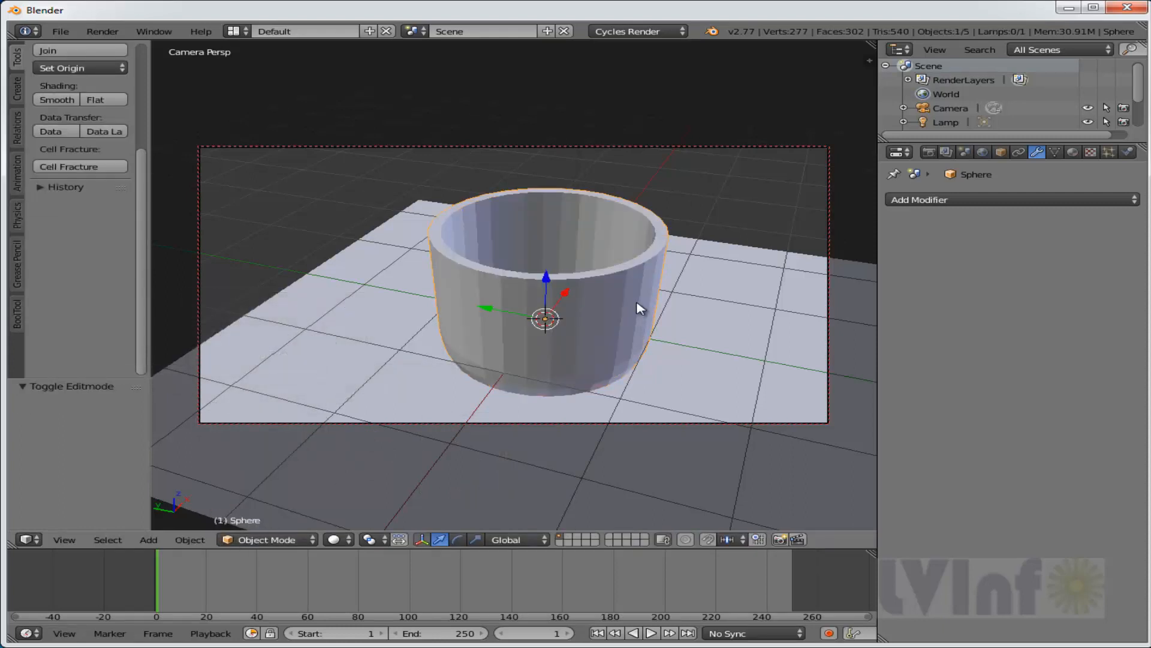
# Lower the locked camera's angle on the cup and render the image.
pyautogui.moveTo(640, 309); pyautogui.dragTo(643, 283, button='middle')
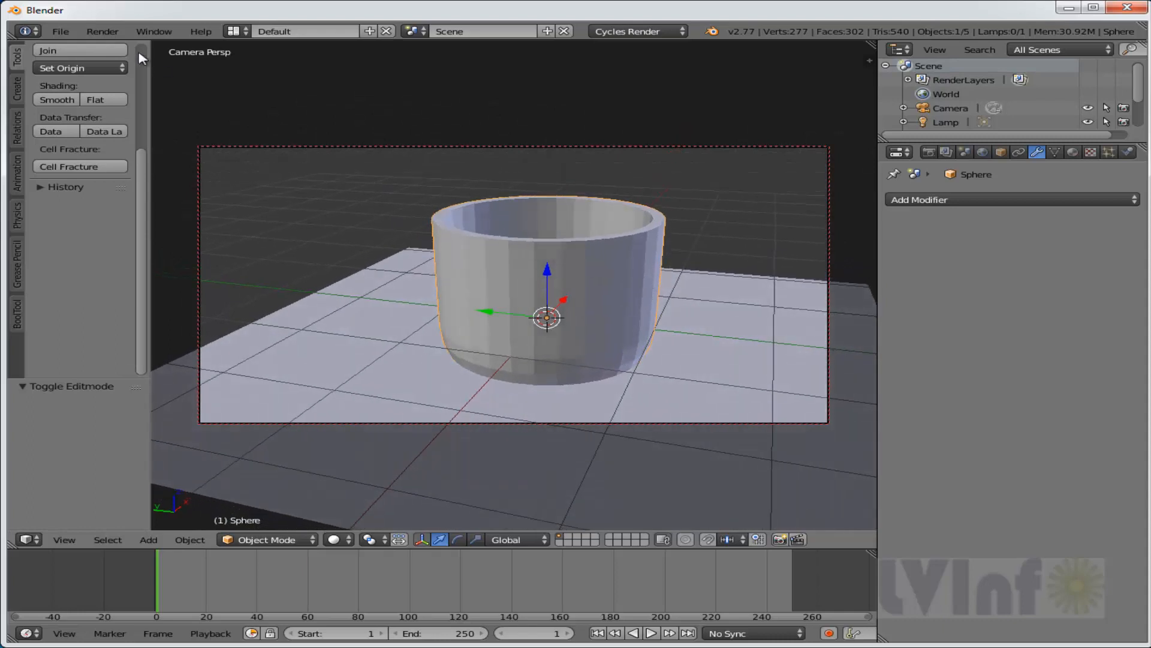
pyautogui.click(102, 32)
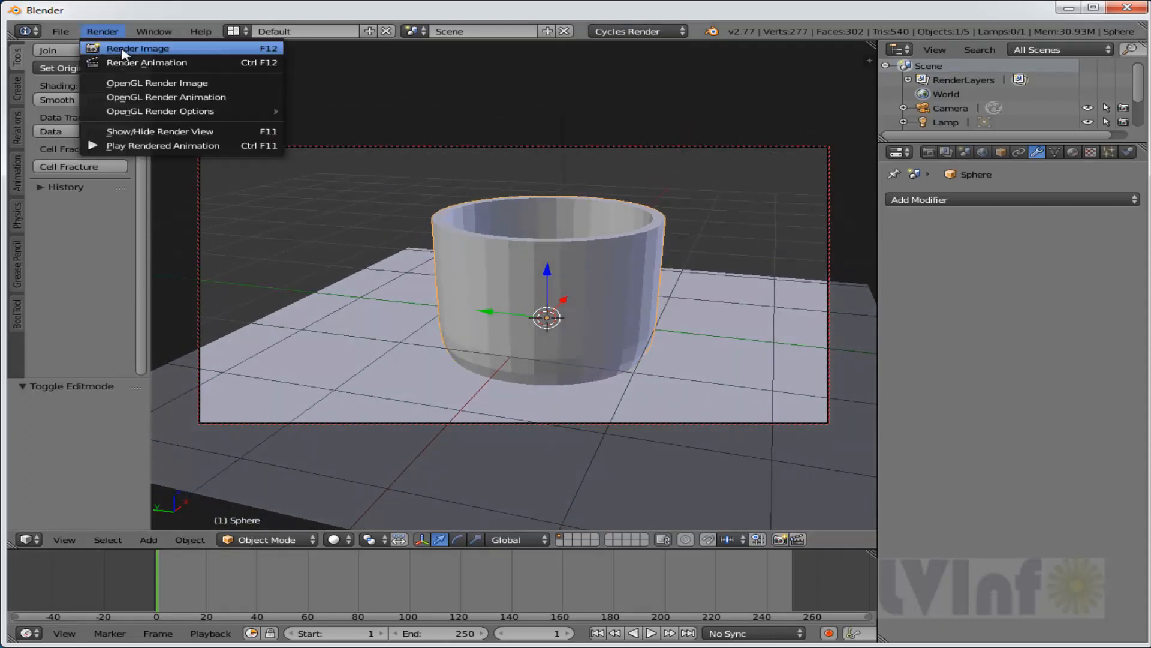
pyautogui.click(125, 51)
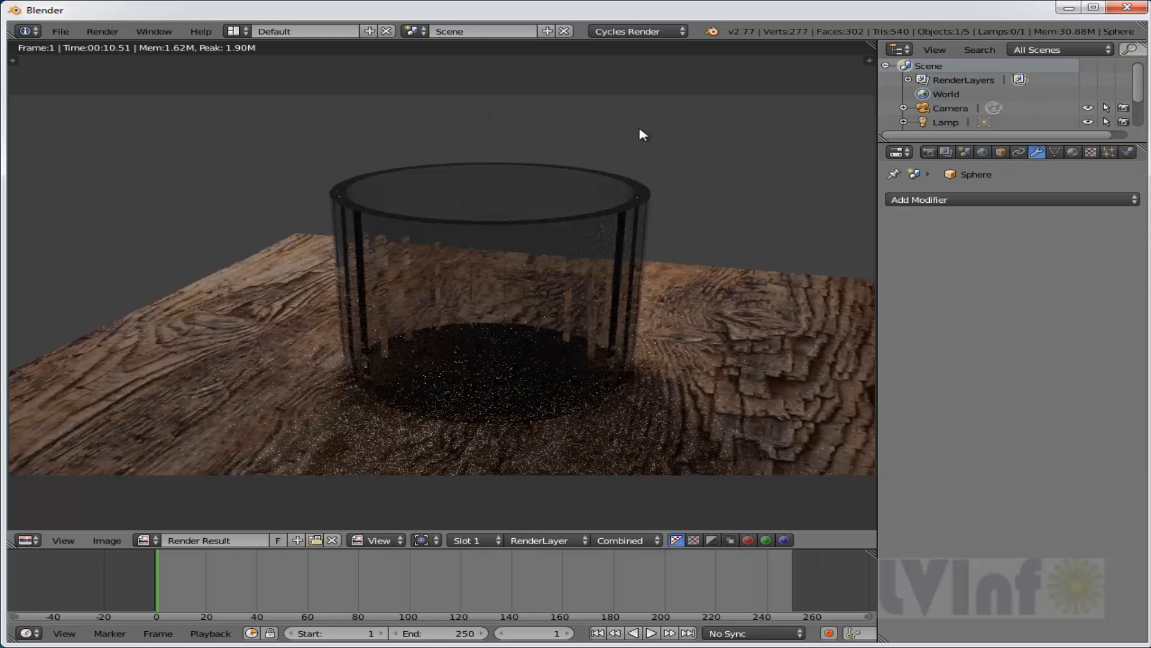
# Brighten the world background color to a light grey, render the image, and return to the viewport.
pyautogui.click(983, 153)
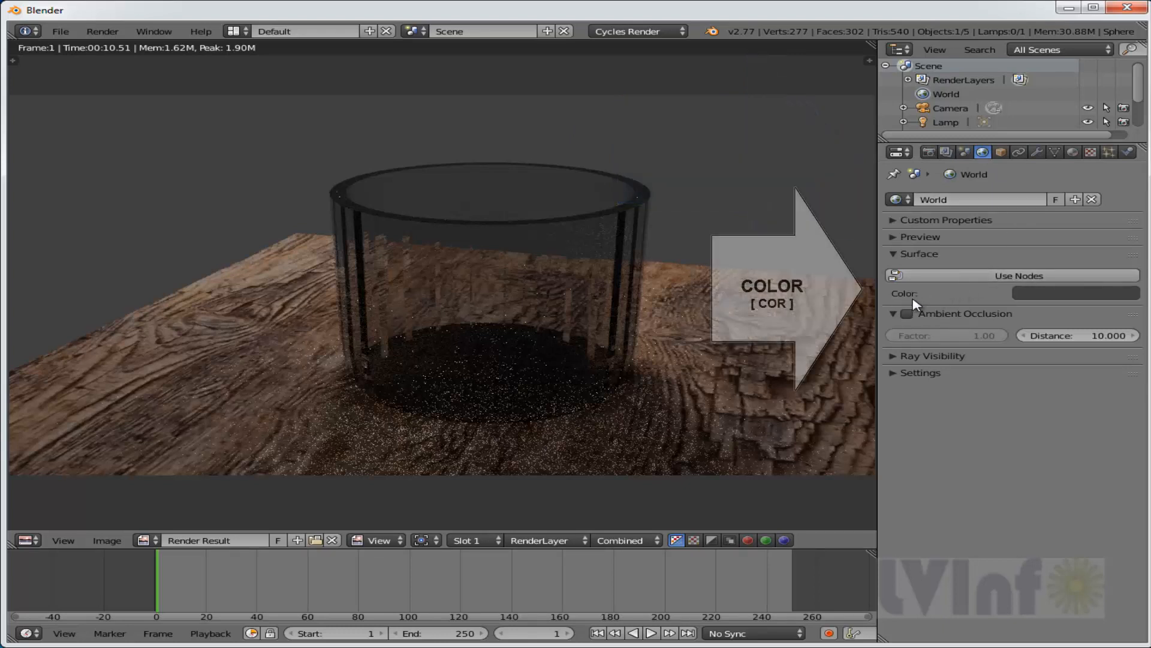
pyautogui.click(1080, 302)
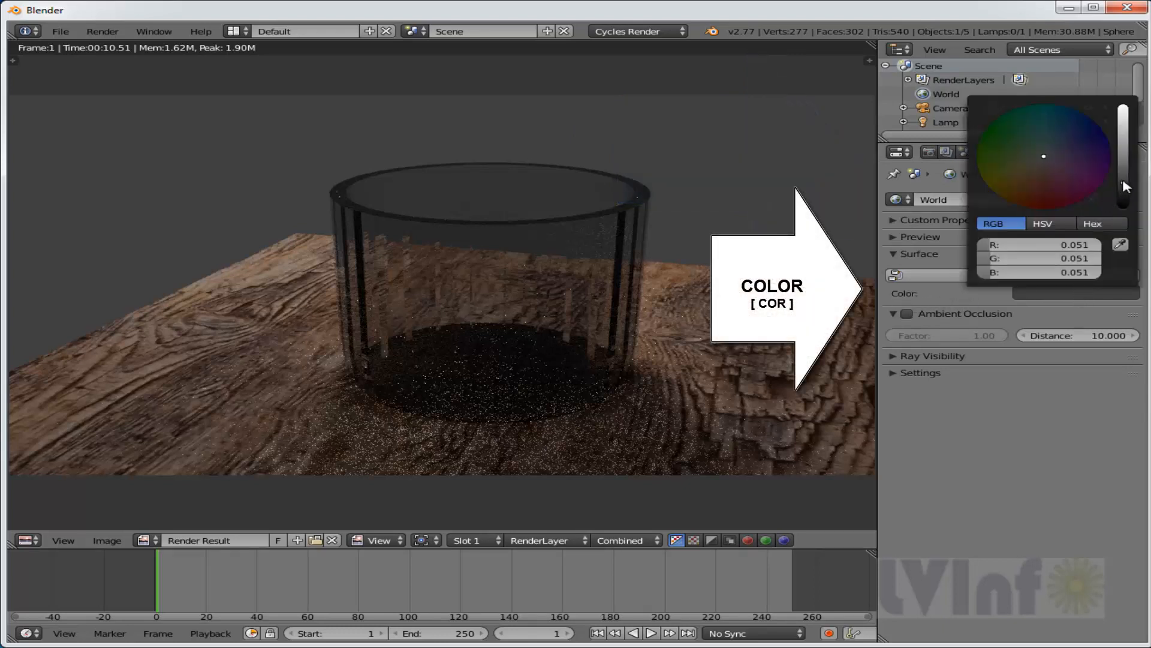
pyautogui.moveTo(1125, 186); pyautogui.dragTo(1124, 131)
pyautogui.click(114, 33)
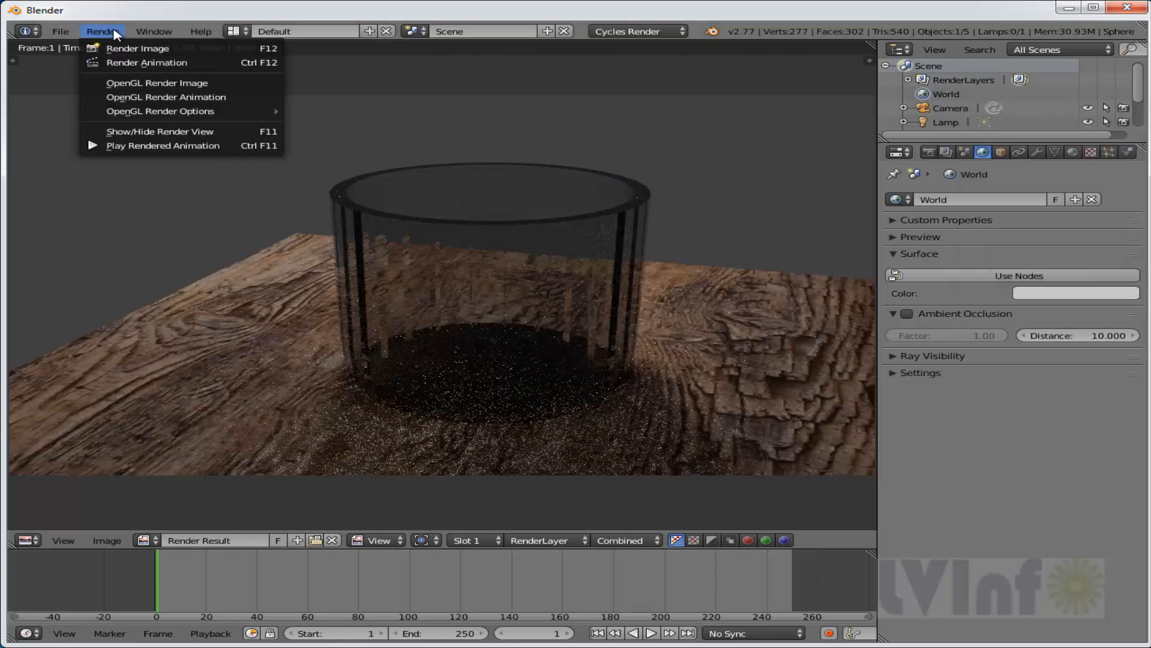
pyautogui.click(122, 50)
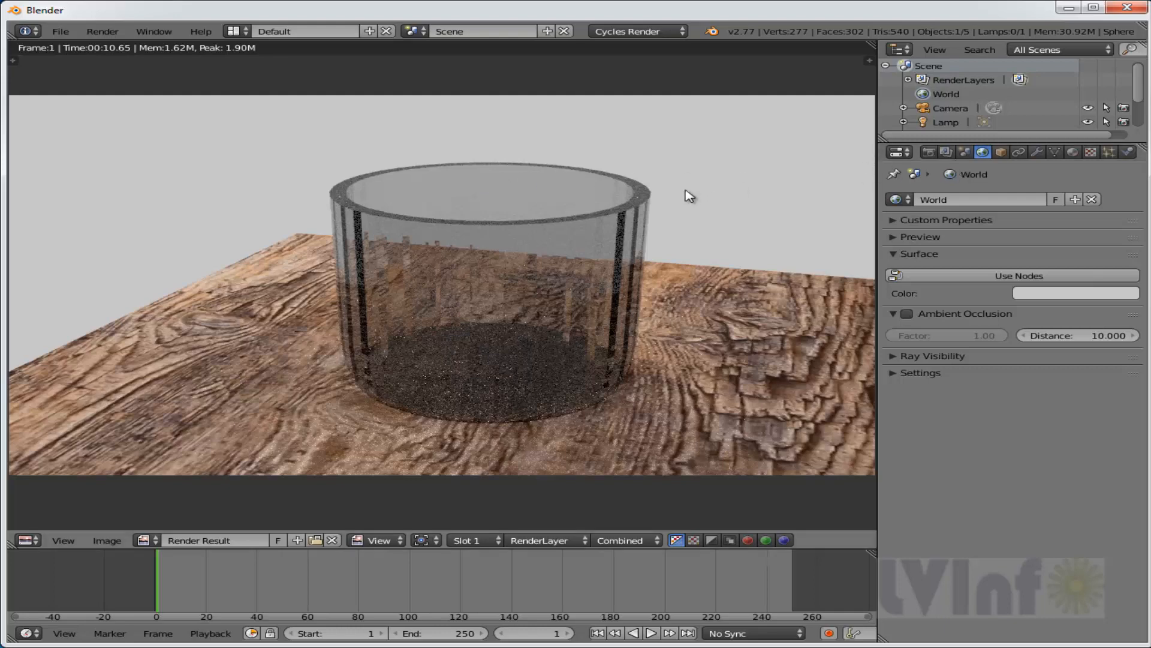
pyautogui.press('Escape')
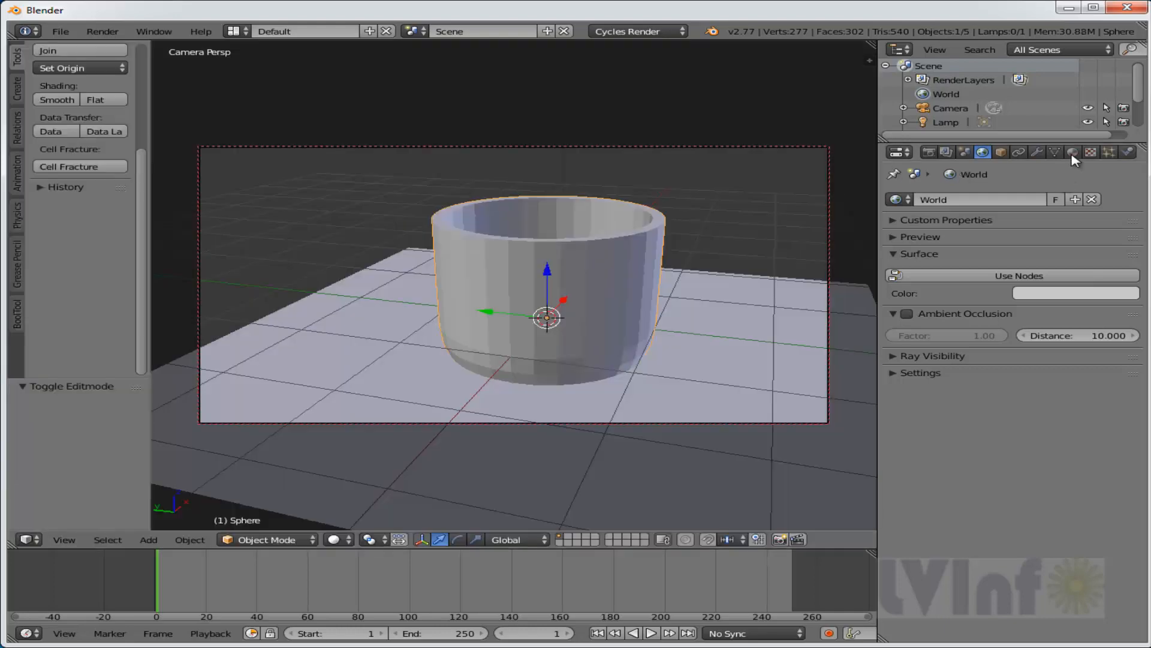
# Change the copo glass material's color to light blue, render the image, and return to the viewport.
pyautogui.click(1073, 151)
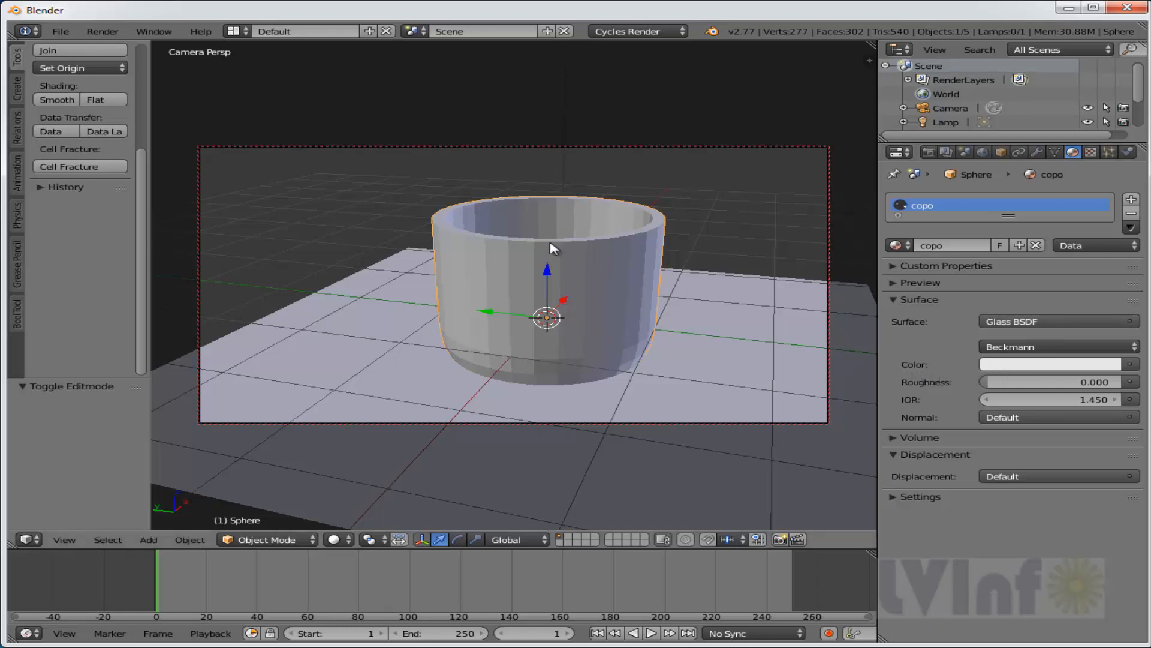
pyautogui.click(1053, 364)
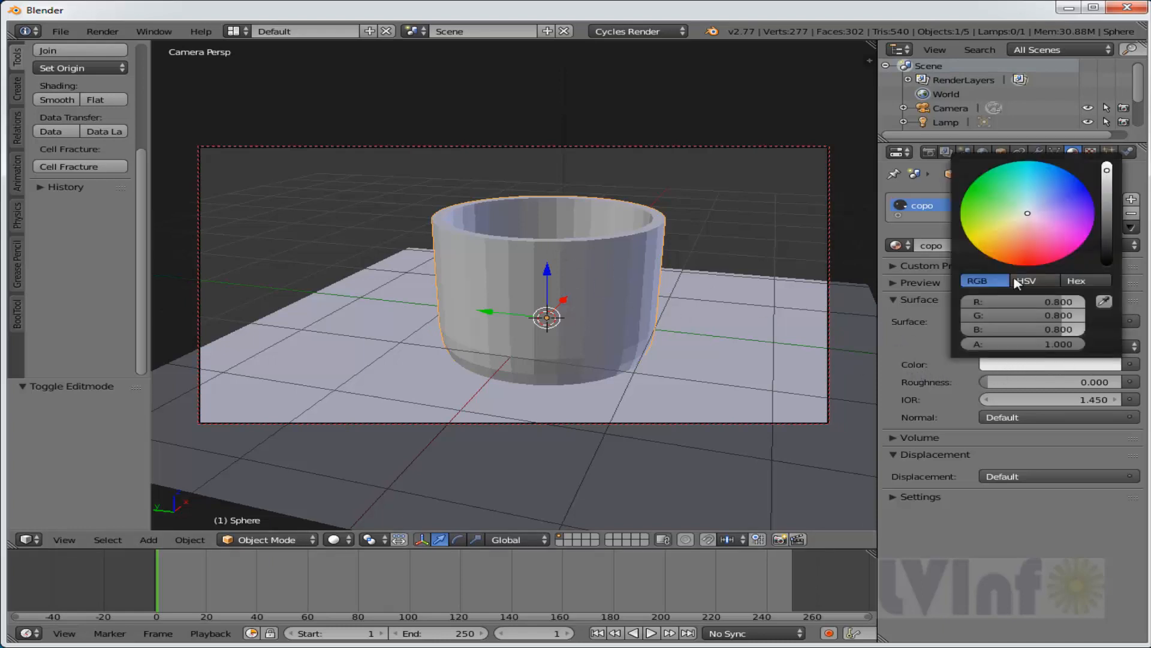
pyautogui.click(1041, 211)
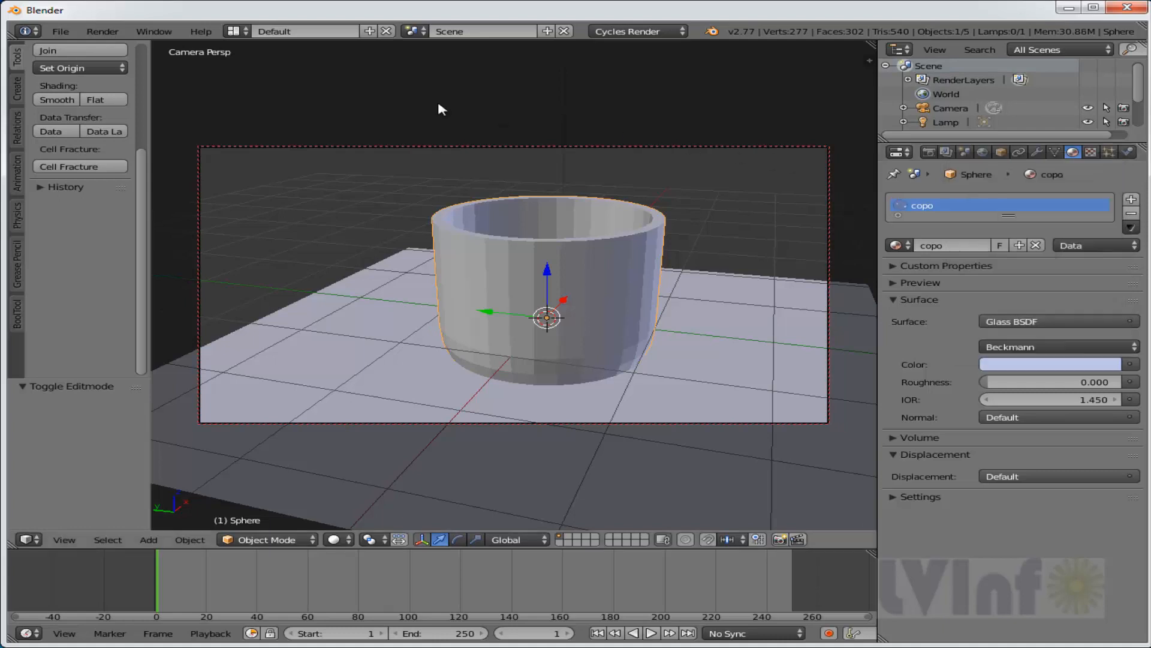
pyautogui.click(102, 31)
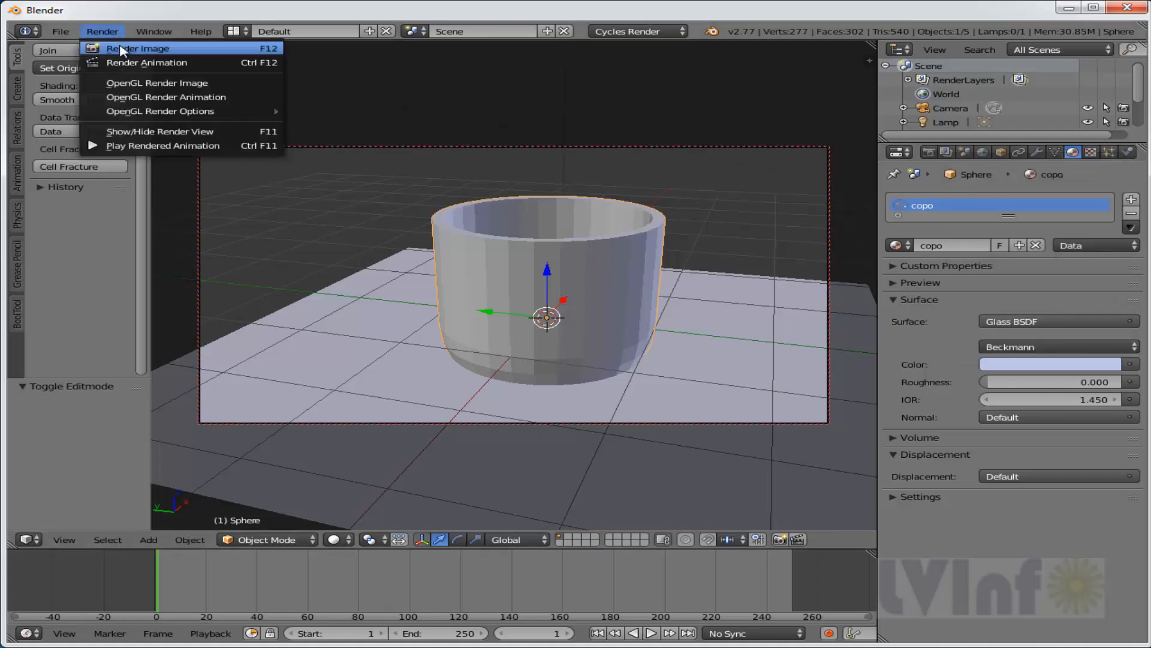
pyautogui.click(119, 46)
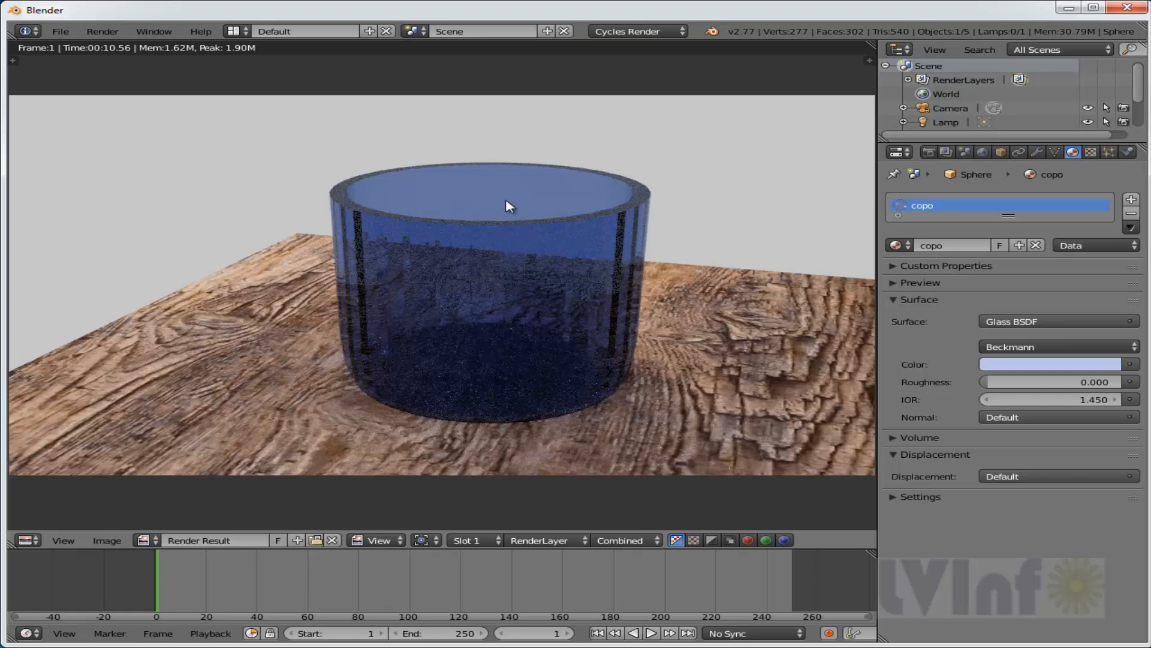
pyautogui.press('Escape')
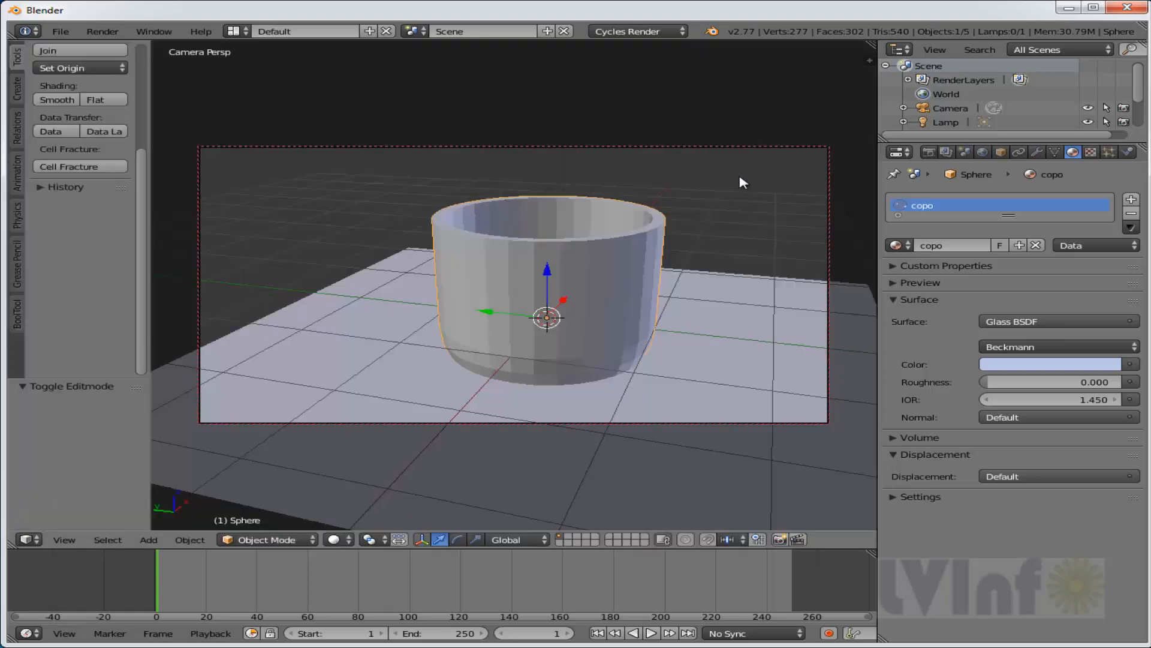
# Set the Cycles render samples to 250 in the render settings.
pyautogui.click(929, 152)
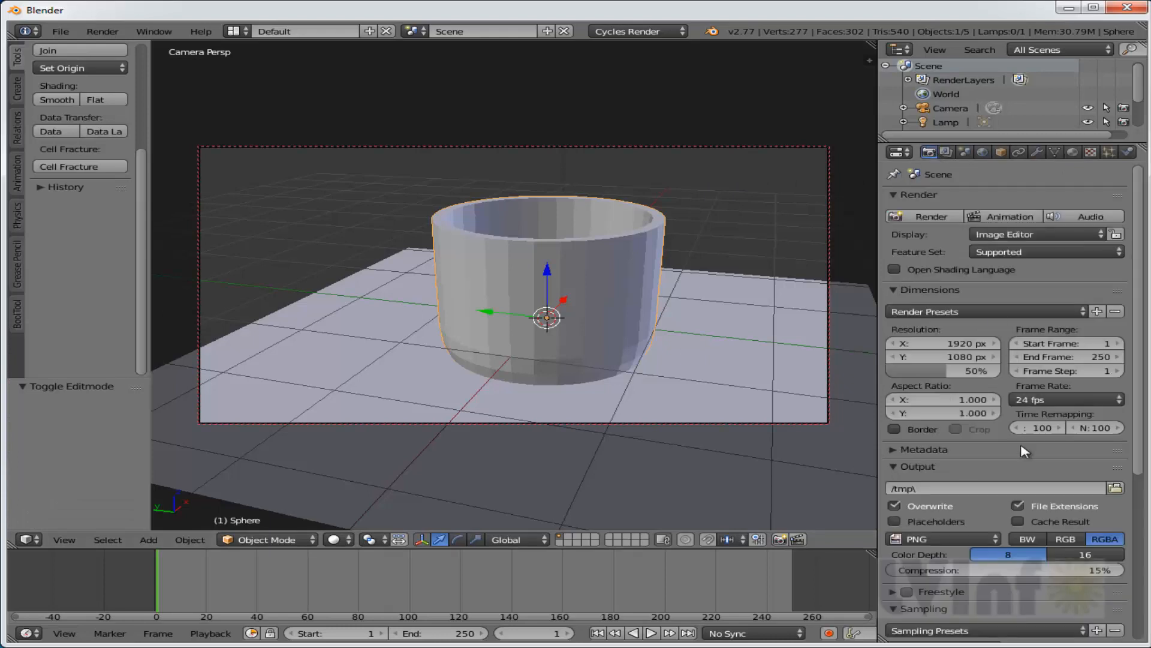
pyautogui.moveTo(1142, 386); pyautogui.dragTo(1146, 527)
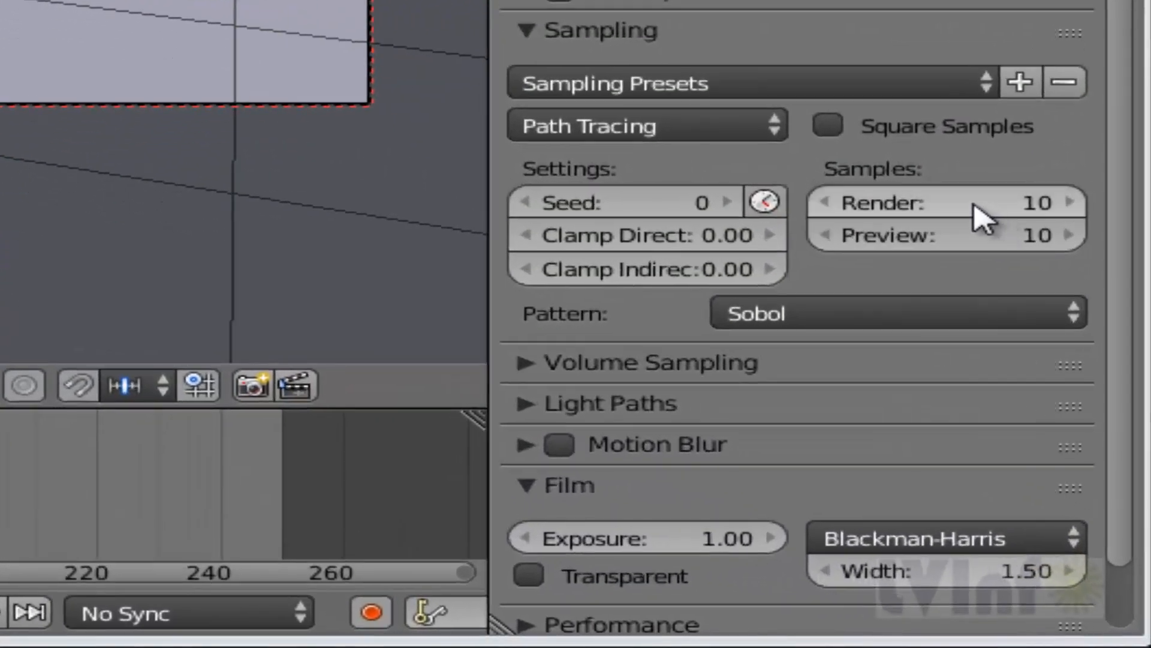
pyautogui.click(1022, 334)
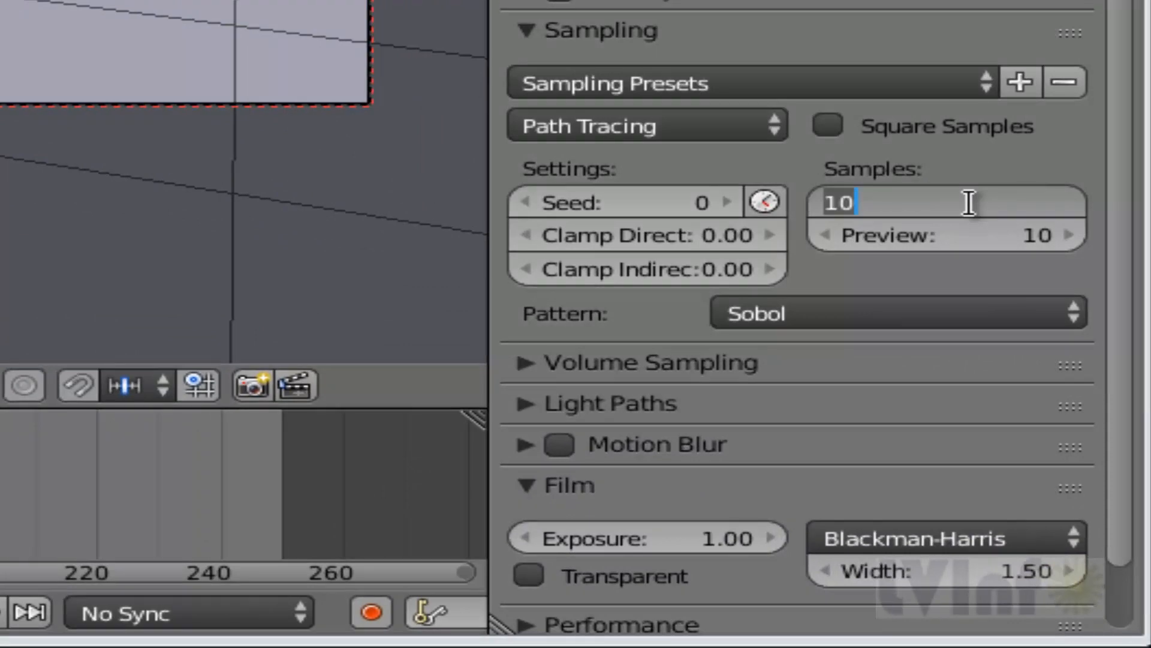
pyautogui.write('250')
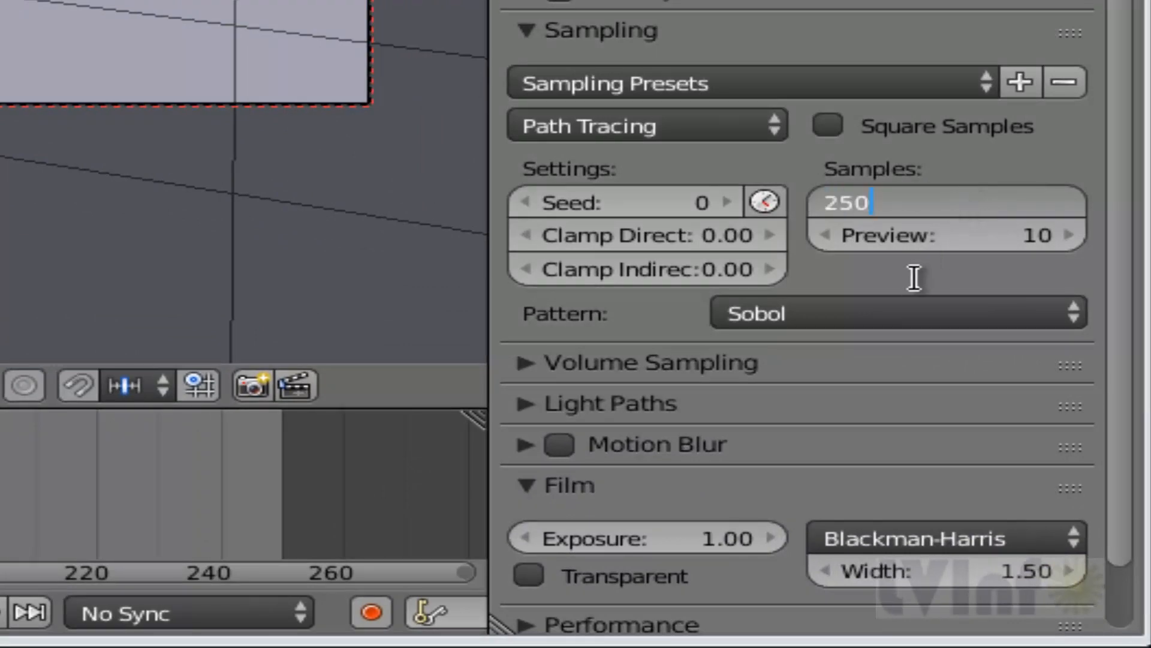
pyautogui.press('Return')
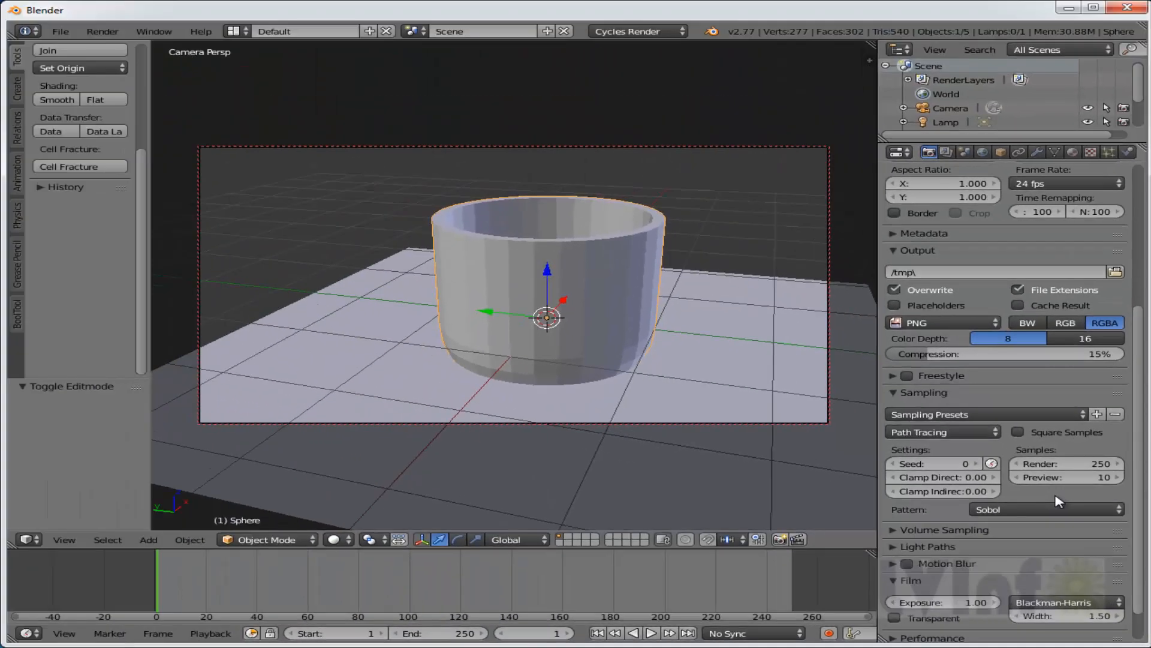
# Set the render frame range's end frame to 1.
pyautogui.moveTo(1141, 336); pyautogui.dragTo(1150, 170)
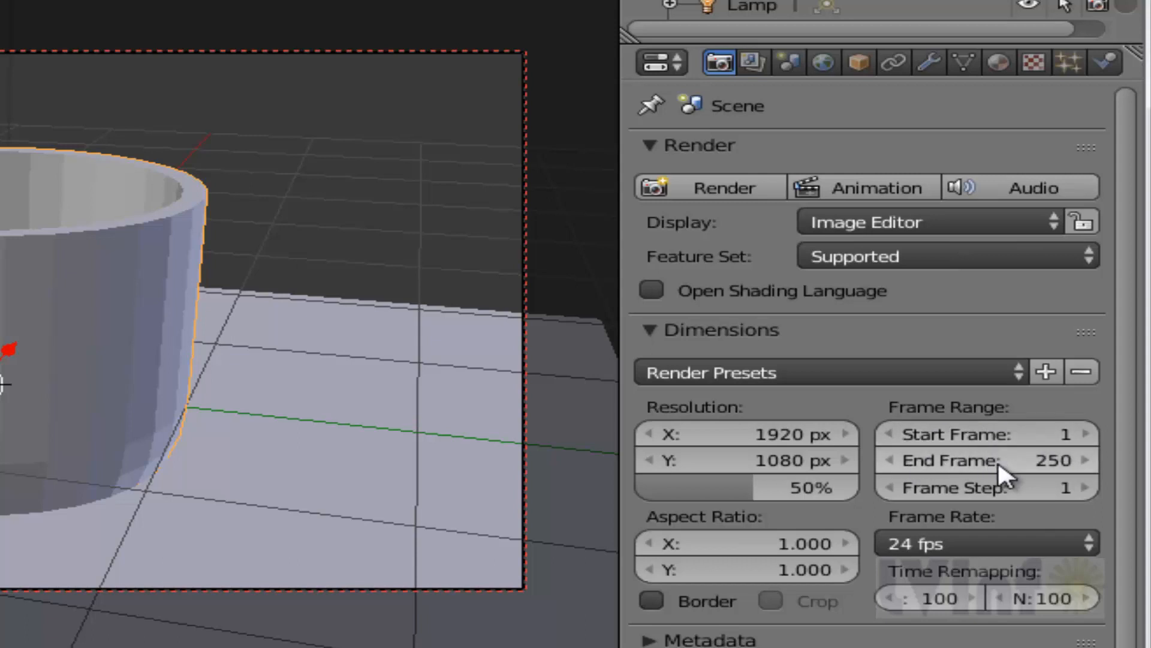
pyautogui.click(1049, 462)
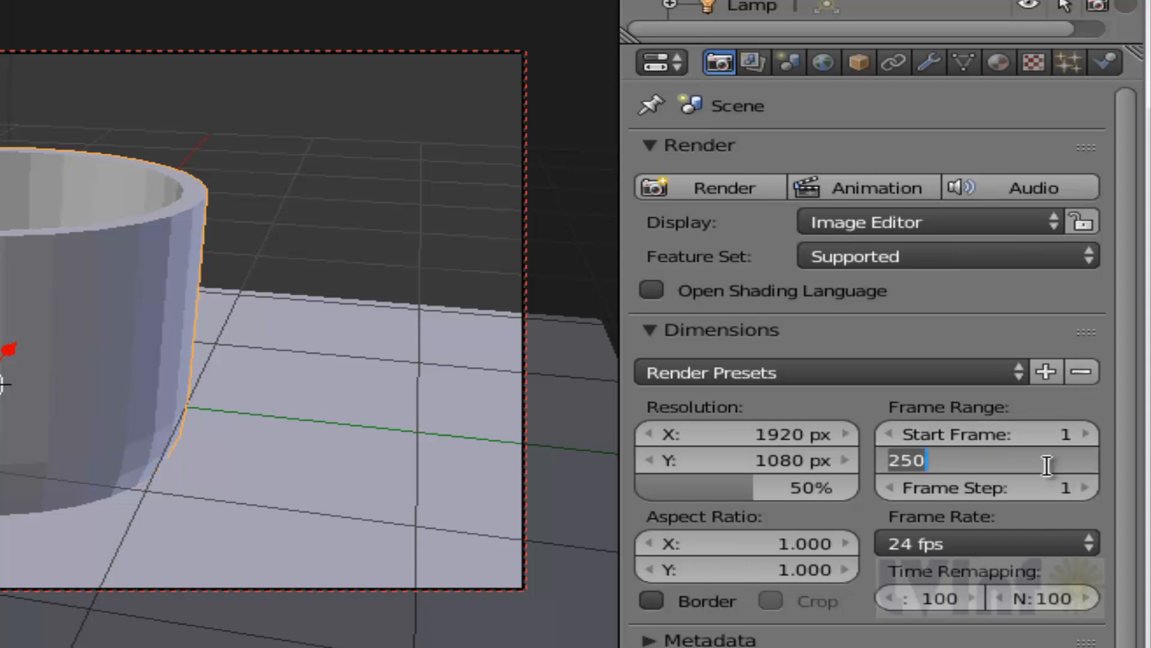
pyautogui.write('1')
pyautogui.press('Return')
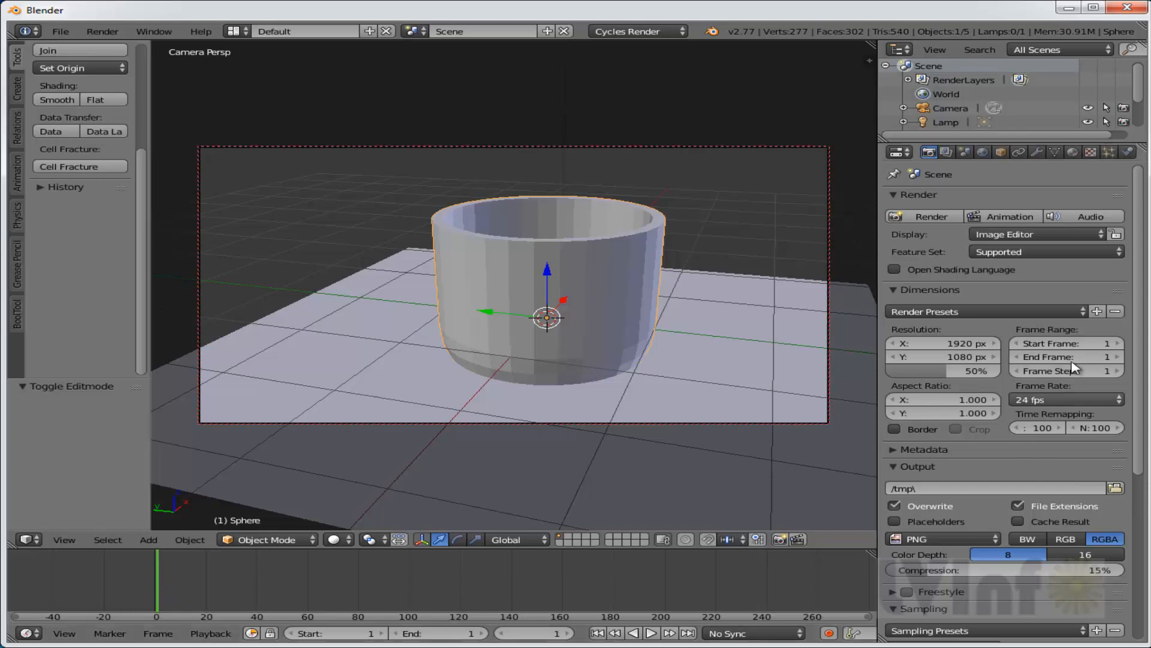
# Set the render output path to /tmp\copo de vidro.
pyautogui.scroll(-1, 1142, 247)
pyautogui.scroll(-8, 1142, 247)
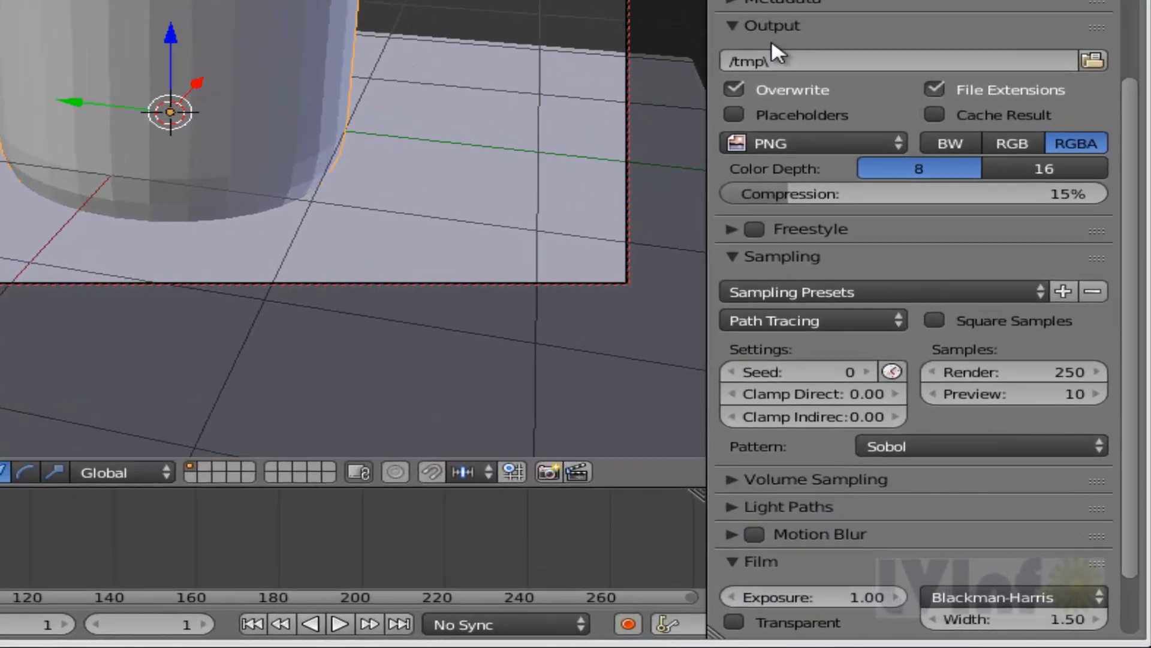
pyautogui.click(924, 278)
pyautogui.write('copo de vidro')
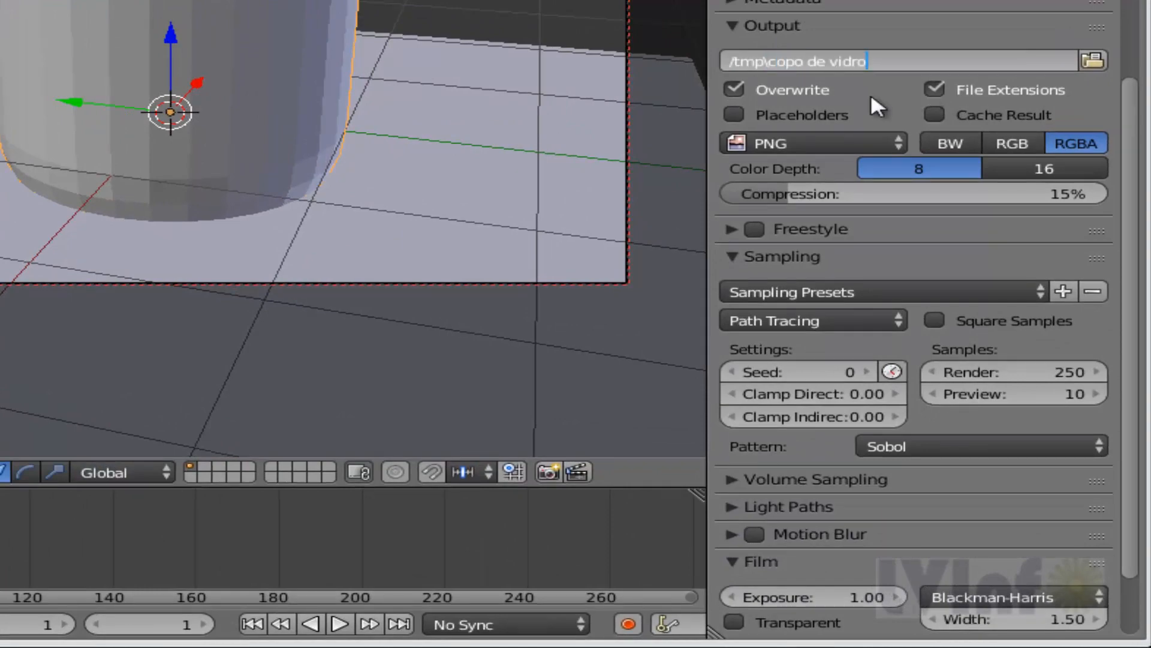
pyautogui.press('Return')
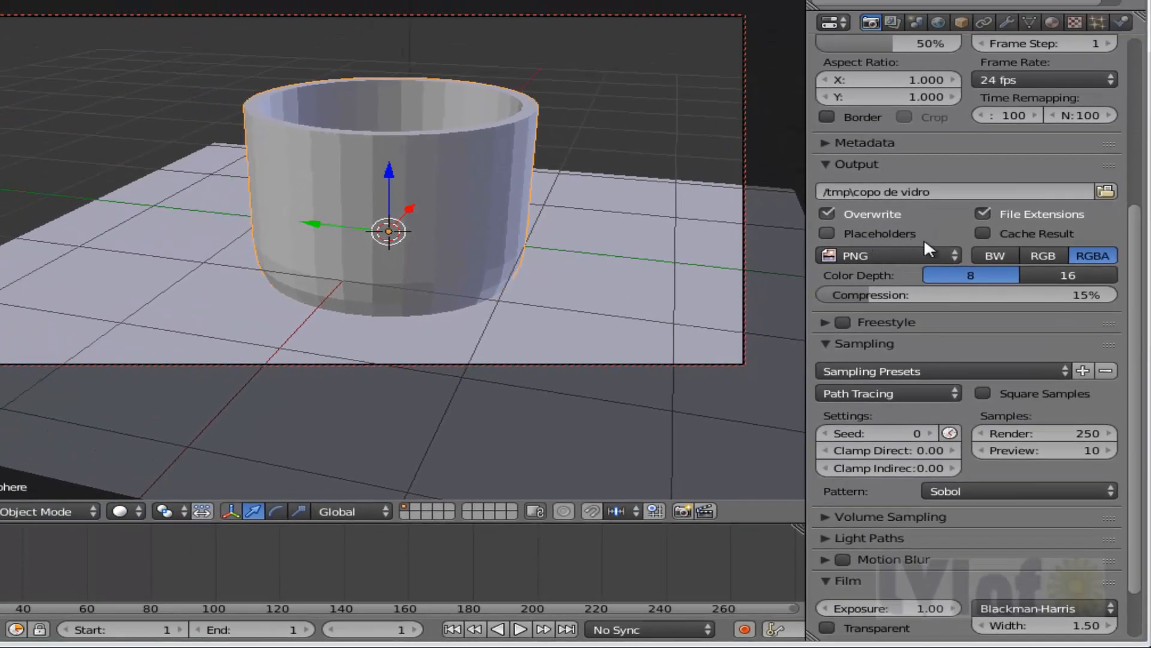
# Set the output format to JPEG with 100% quality and RGB color.
pyautogui.click(956, 254)
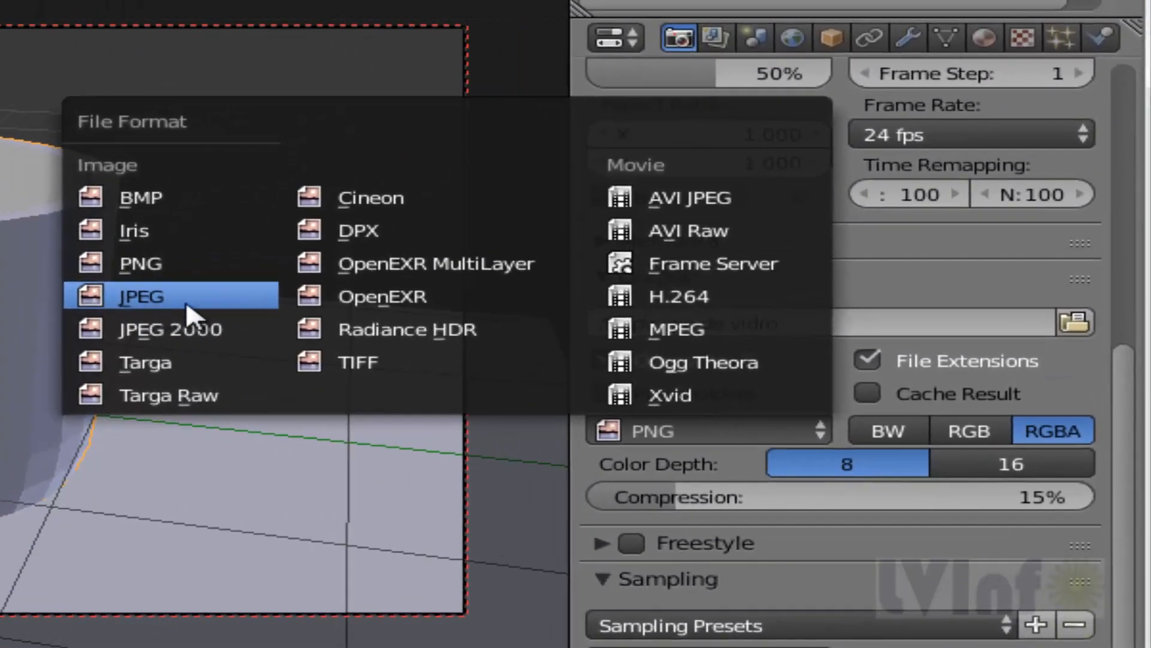
pyautogui.click(156, 303)
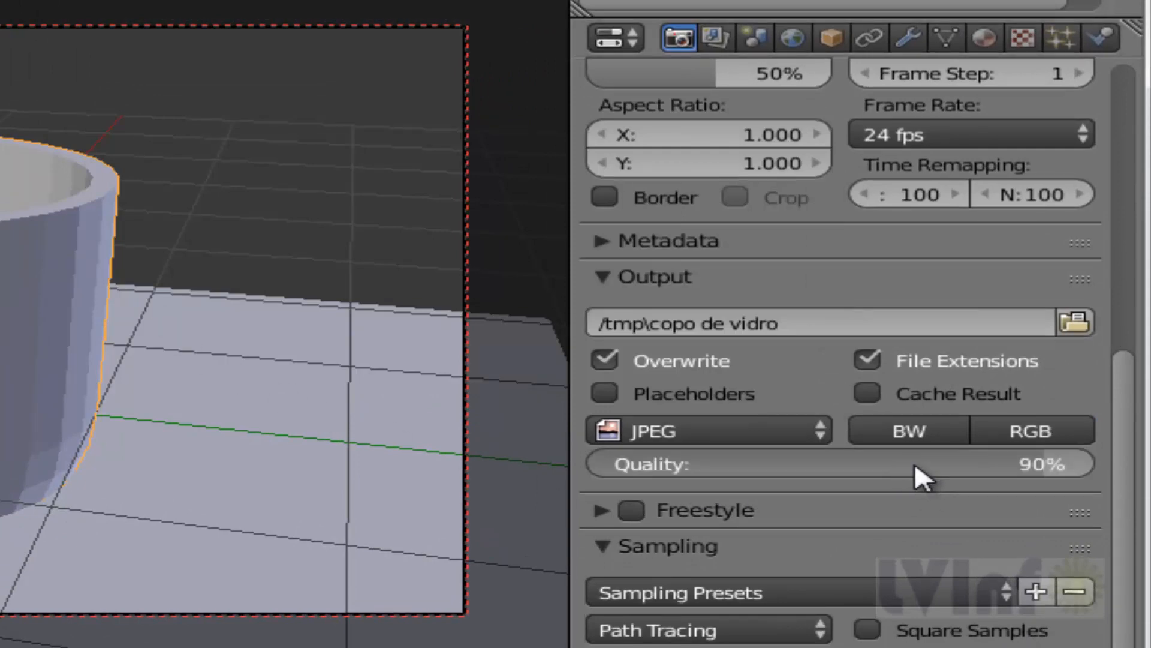
pyautogui.moveTo(916, 463); pyautogui.dragTo(1016, 463)
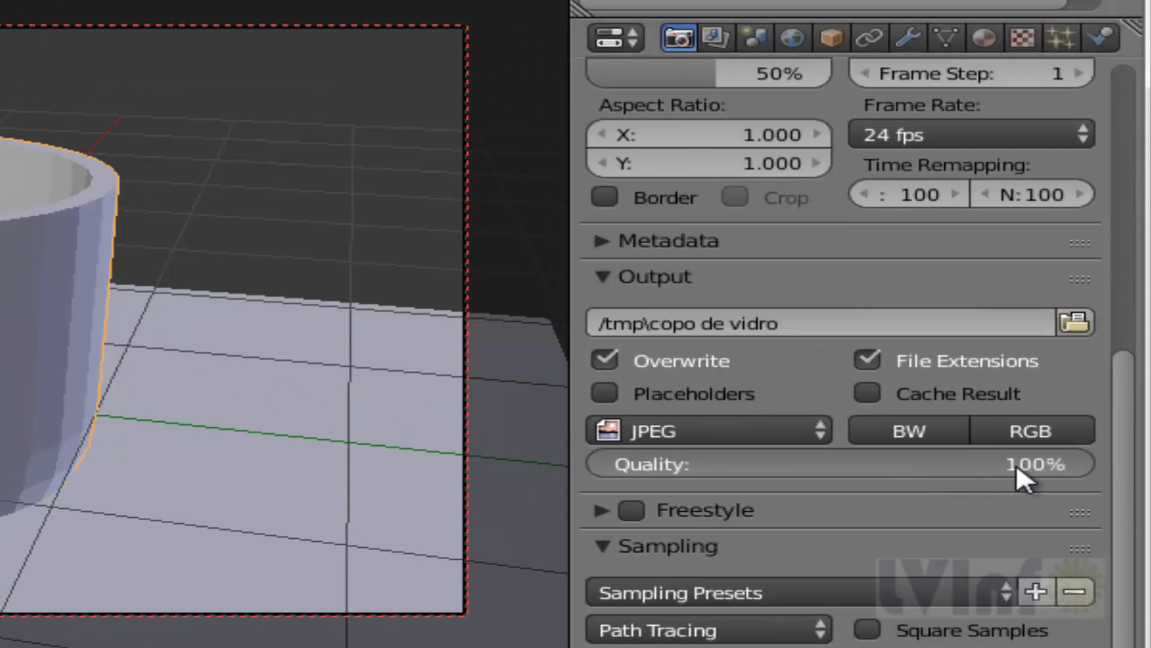
pyautogui.click(1037, 427)
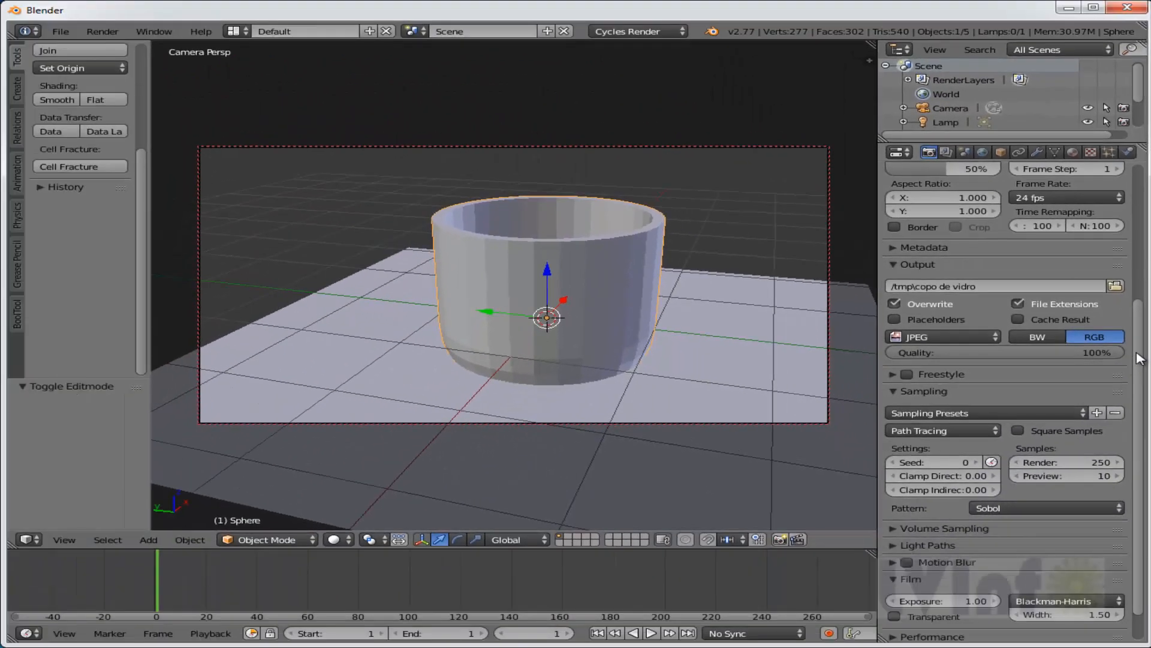
# Render the single frame, then play the rendered output in its own window and move that window higher.
pyautogui.scroll(8, 1139, 358)
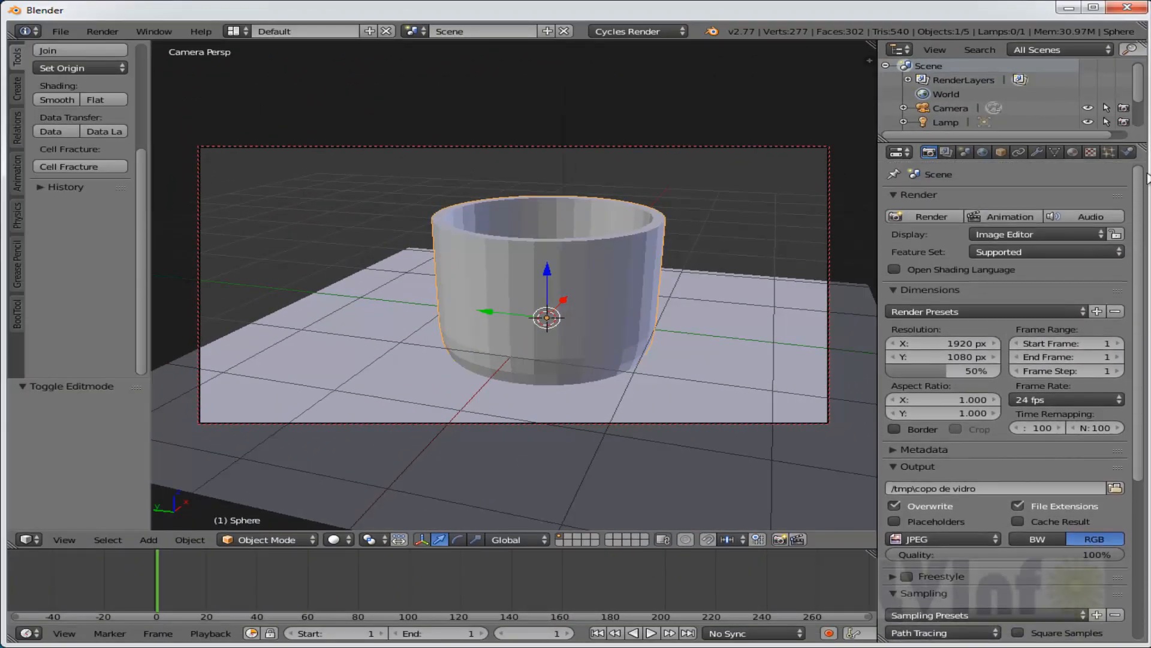
pyautogui.click(932, 216)
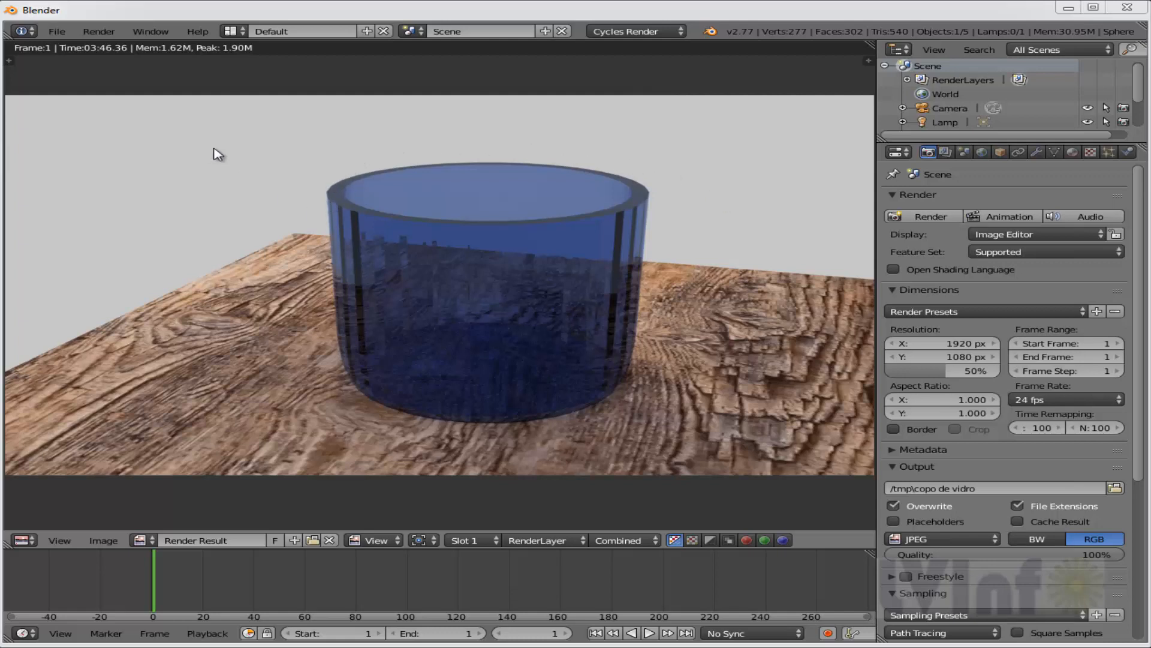
pyautogui.click(101, 33)
pyautogui.click(149, 146)
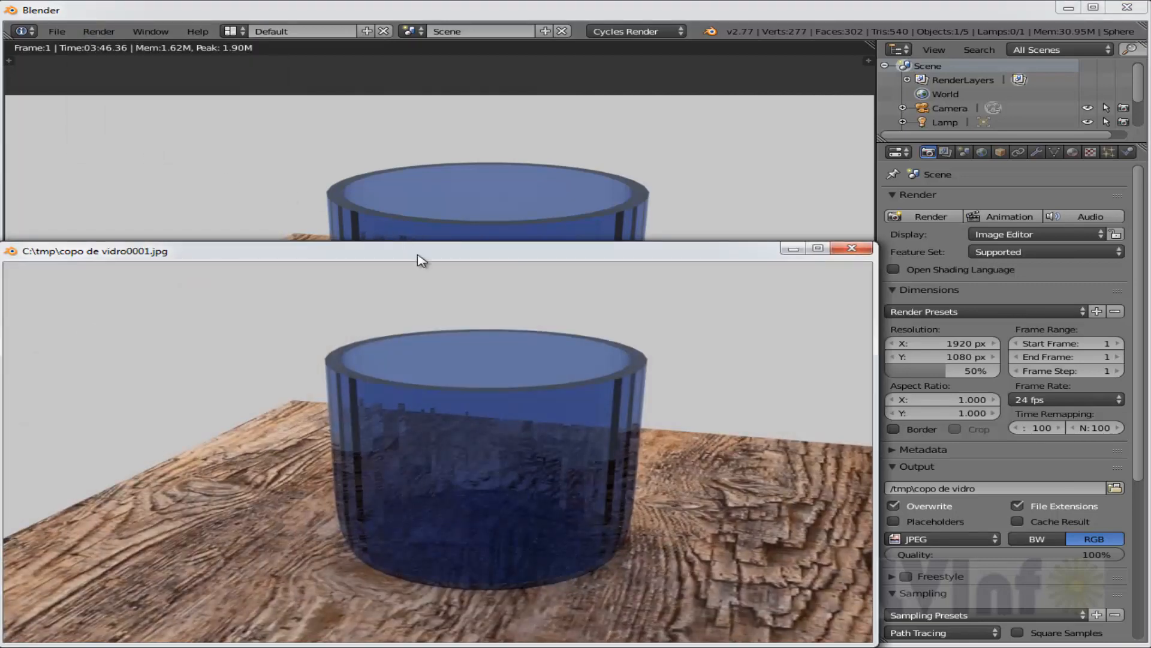
pyautogui.moveTo(424, 250); pyautogui.dragTo(444, 103)
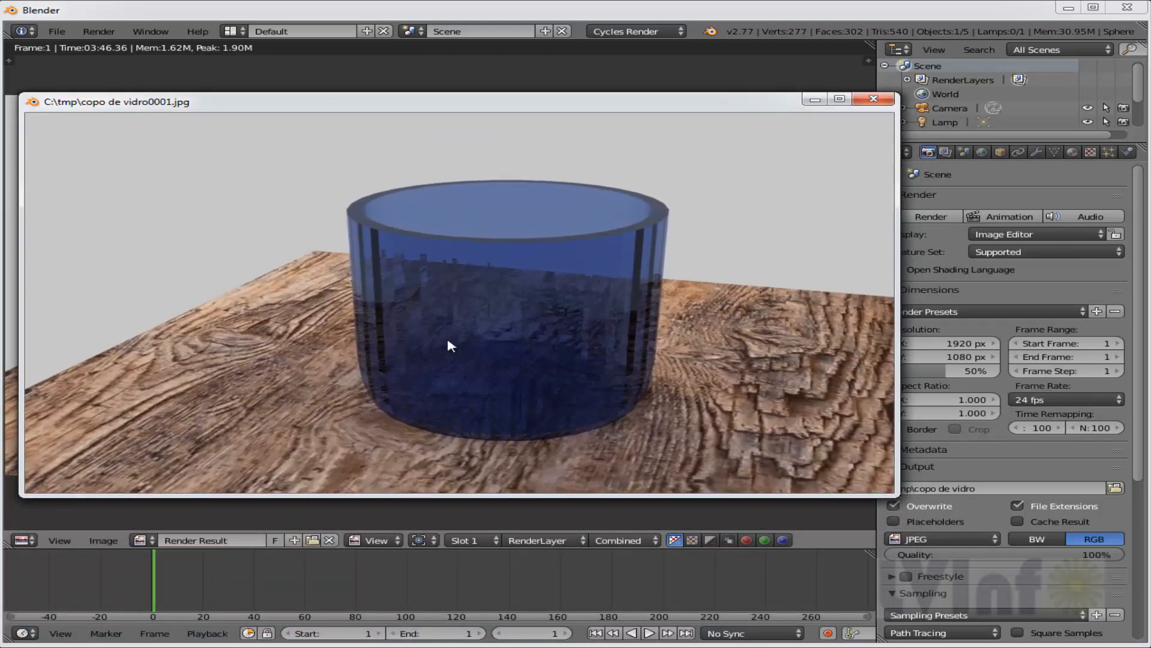